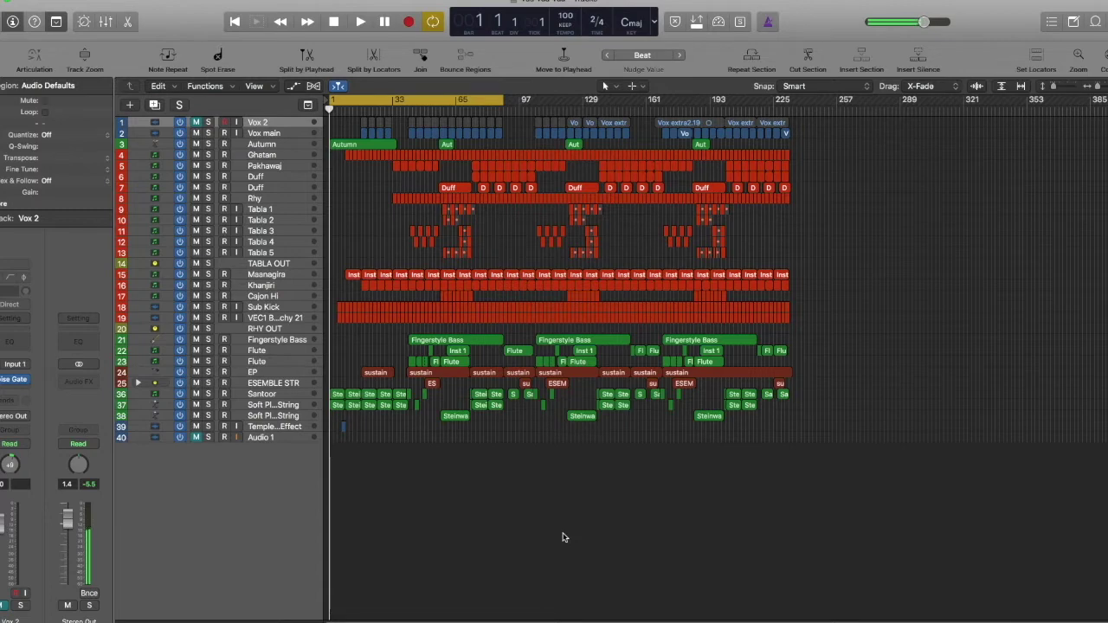
Step: Play back the opening bars of the full arrangement from bar 1
{"action": "key", "text": "z"}
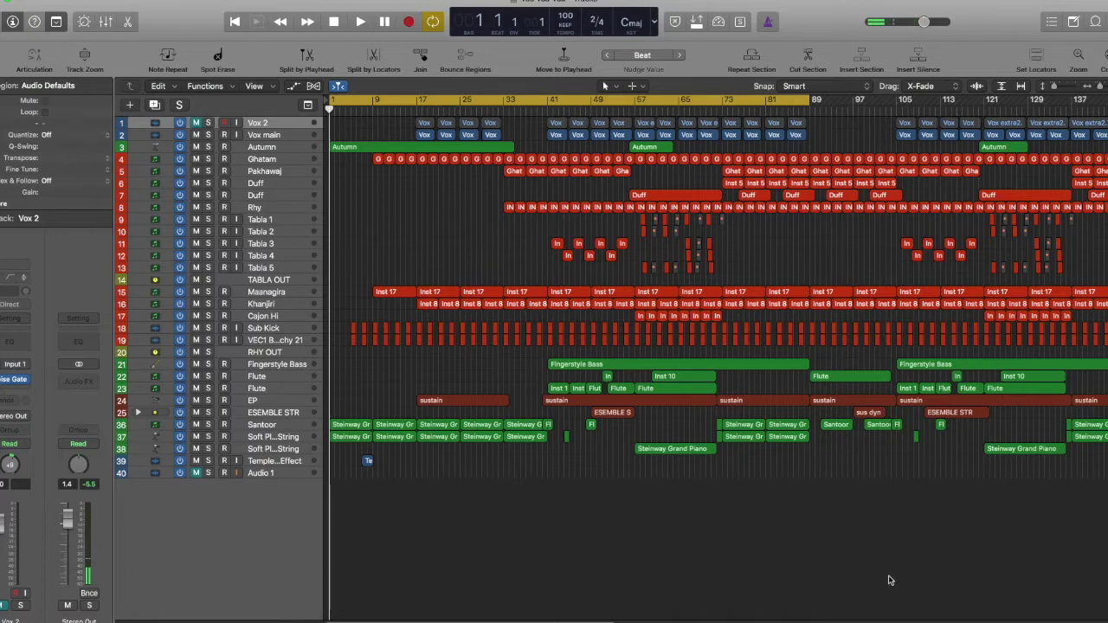
{"action": "key", "text": "space"}
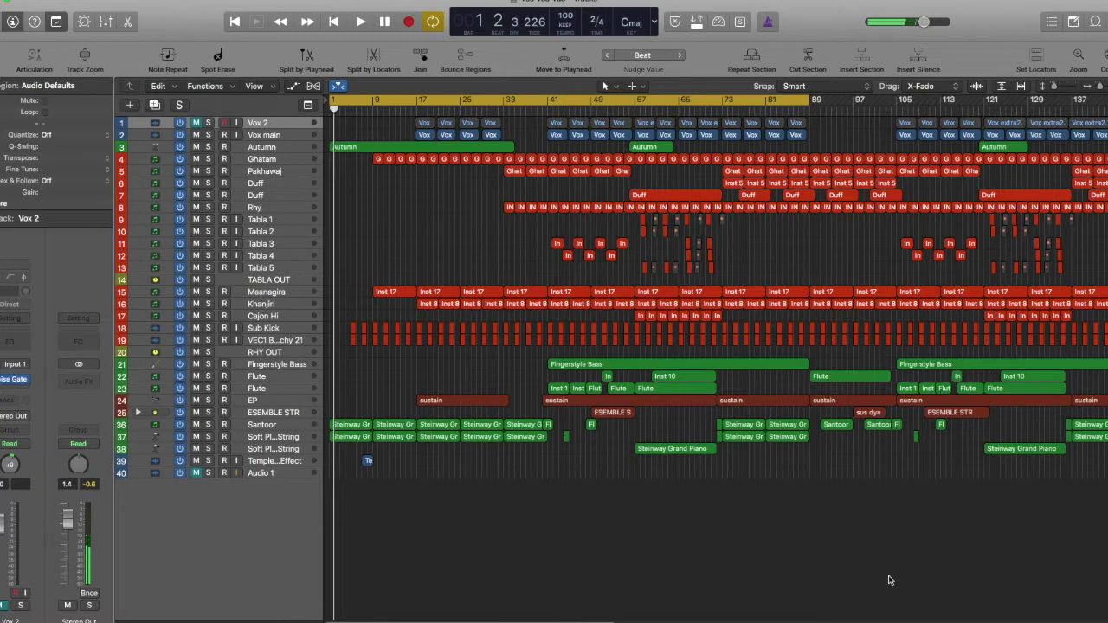
{"action": "key", "text": "super+Down"}
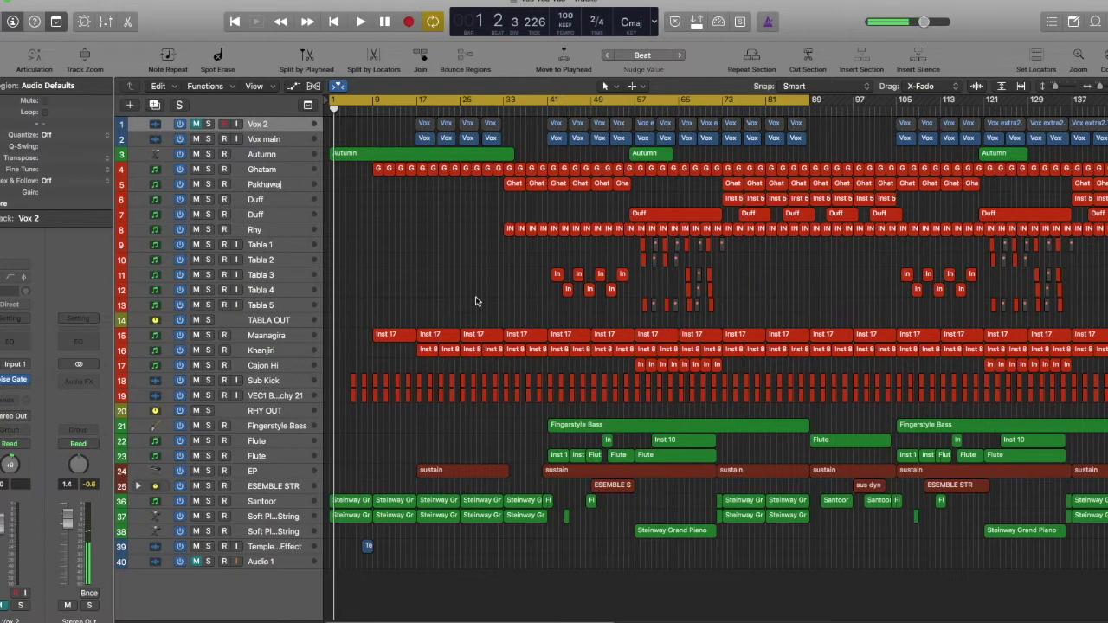
{"action": "key", "text": "super+Down"}
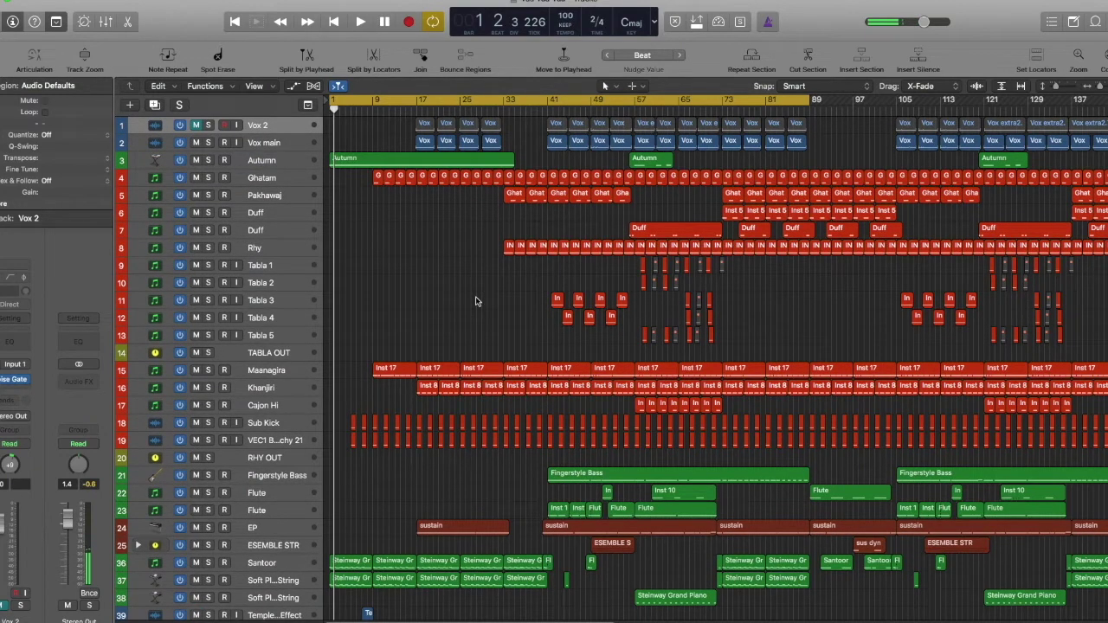
{"action": "key", "text": "space"}
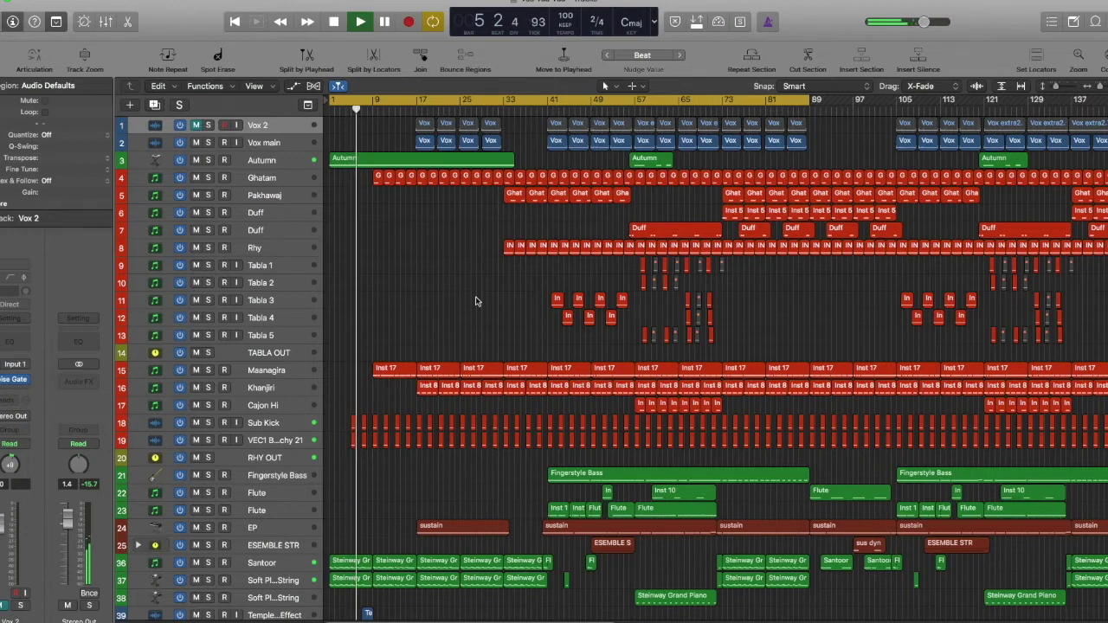
{"action": "key", "text": "space"}
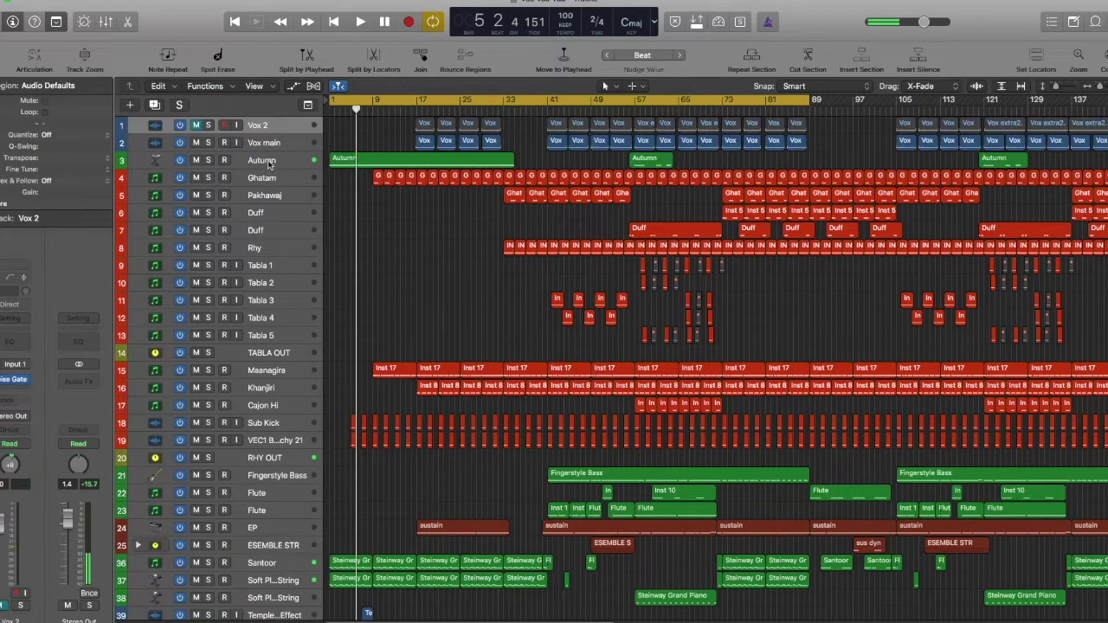
Step: Inspect the Alchemy instrument and its preset on the Autumn track, then close its plug-in window
{"action": "left_click", "coordinate": [268, 163]}
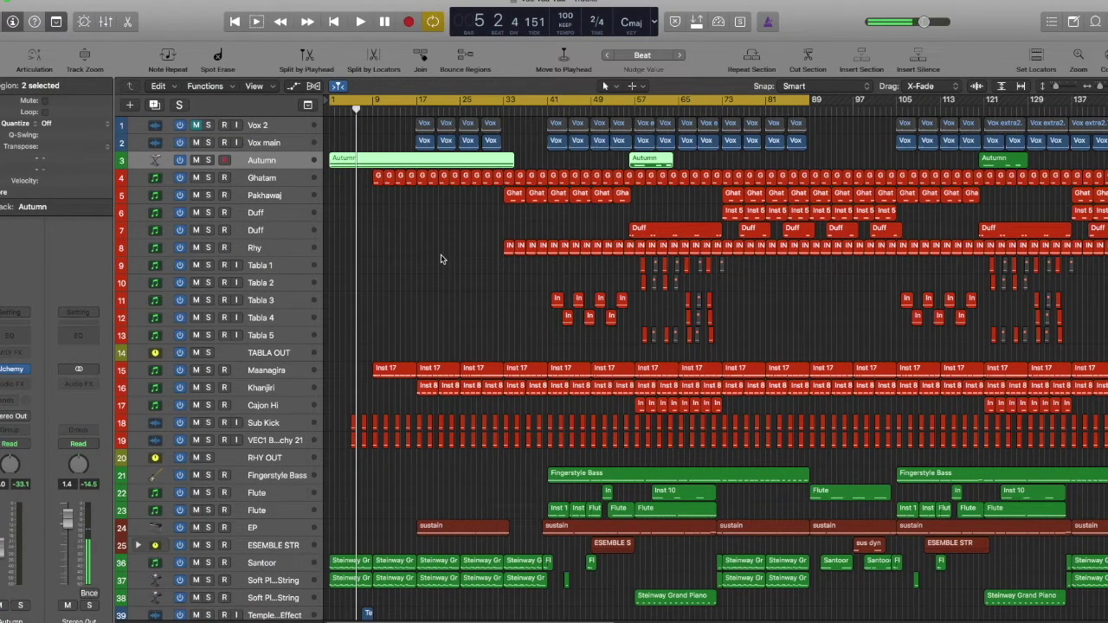
{"action": "left_click", "coordinate": [15, 371]}
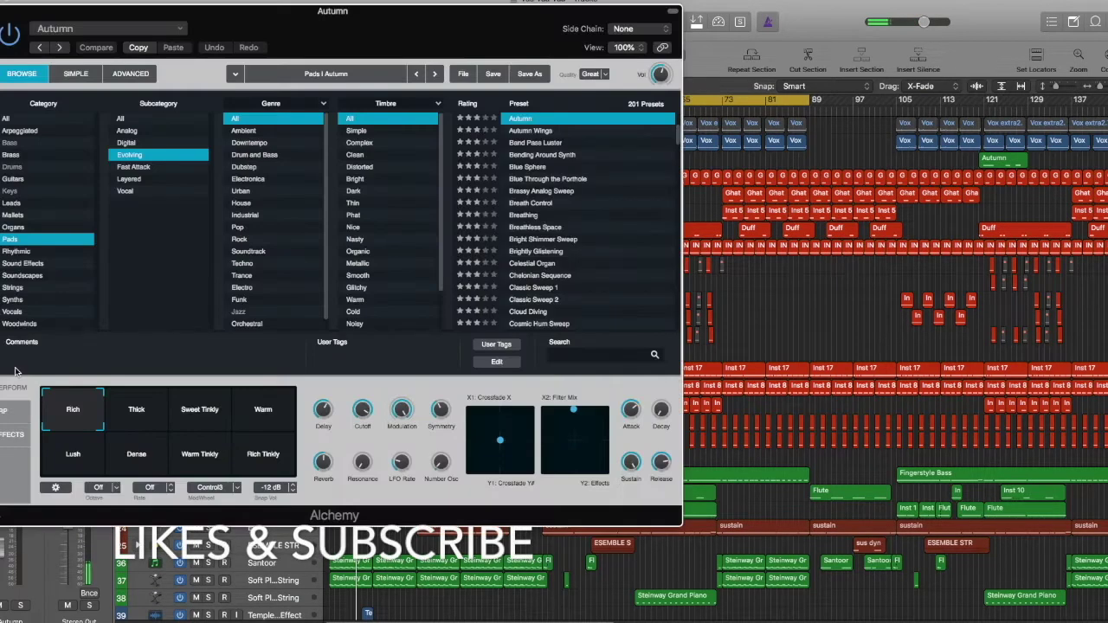
{"action": "left_click_drag", "start_coordinate": [113, 22], "coordinate": [152, 20]}
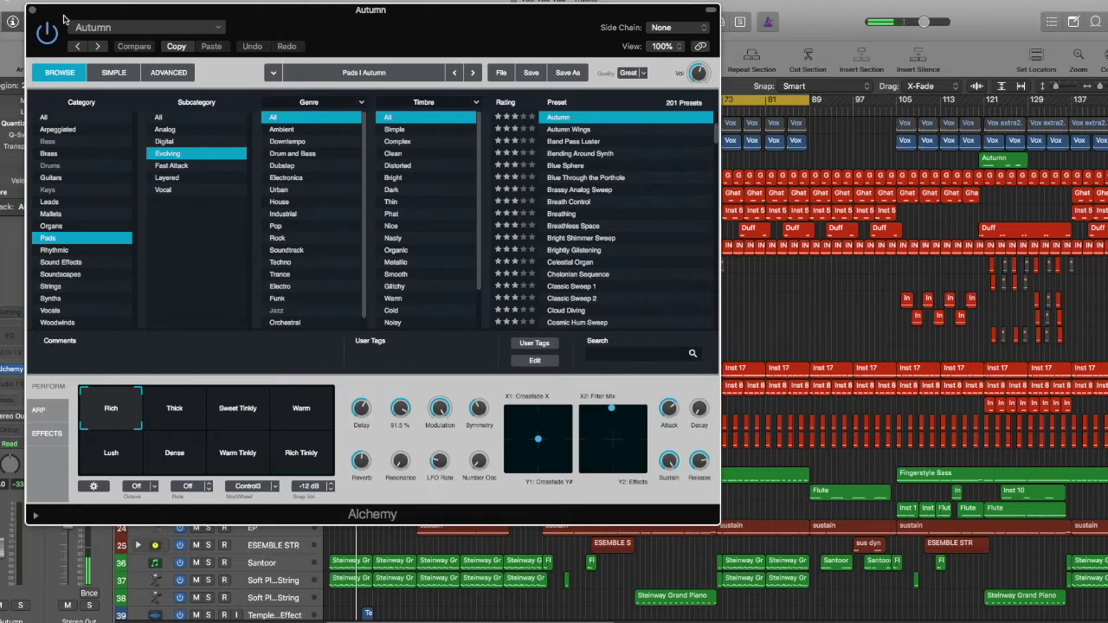
{"action": "left_click", "coordinate": [32, 11]}
Step: Solo the Santoor track and open its Kontakt 5 instrument beside the track list
{"action": "key", "text": "space"}
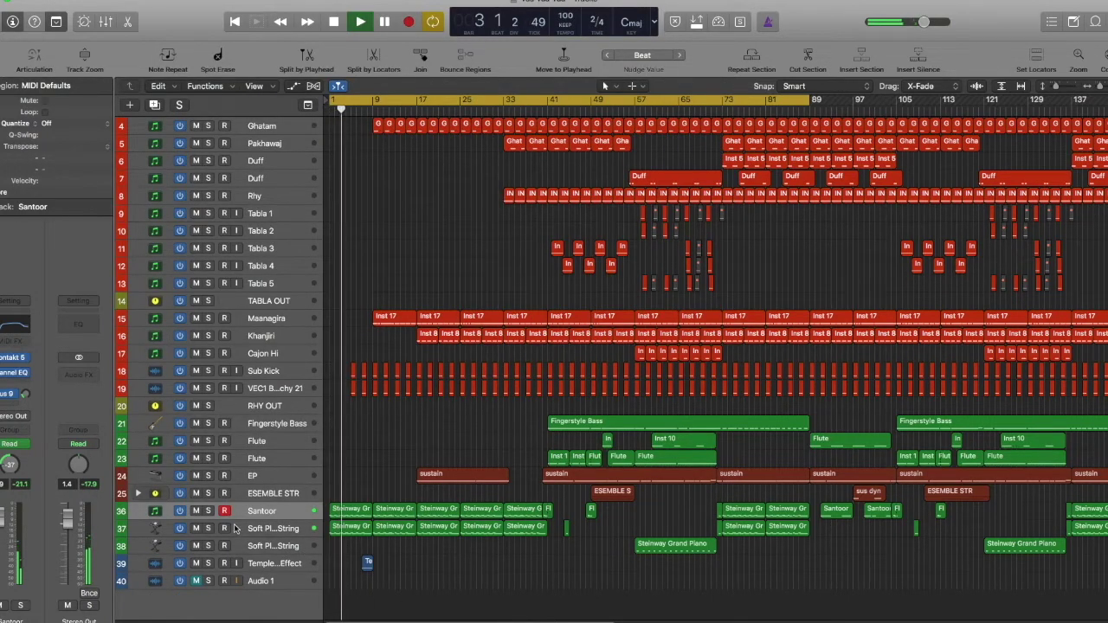
{"action": "key", "text": "space"}
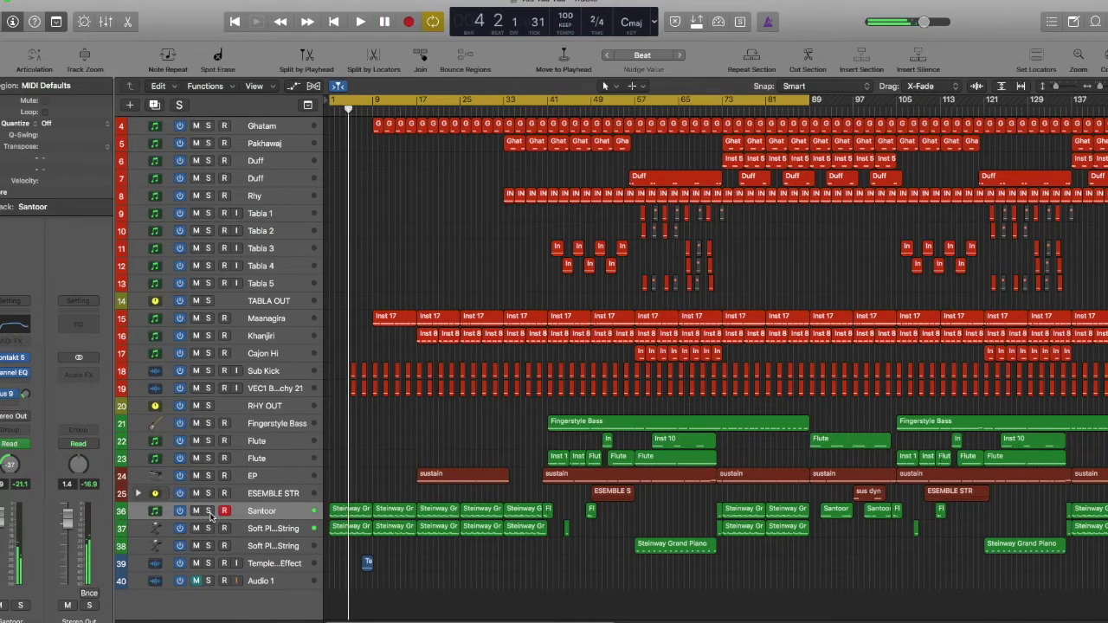
{"action": "left_click", "coordinate": [208, 511]}
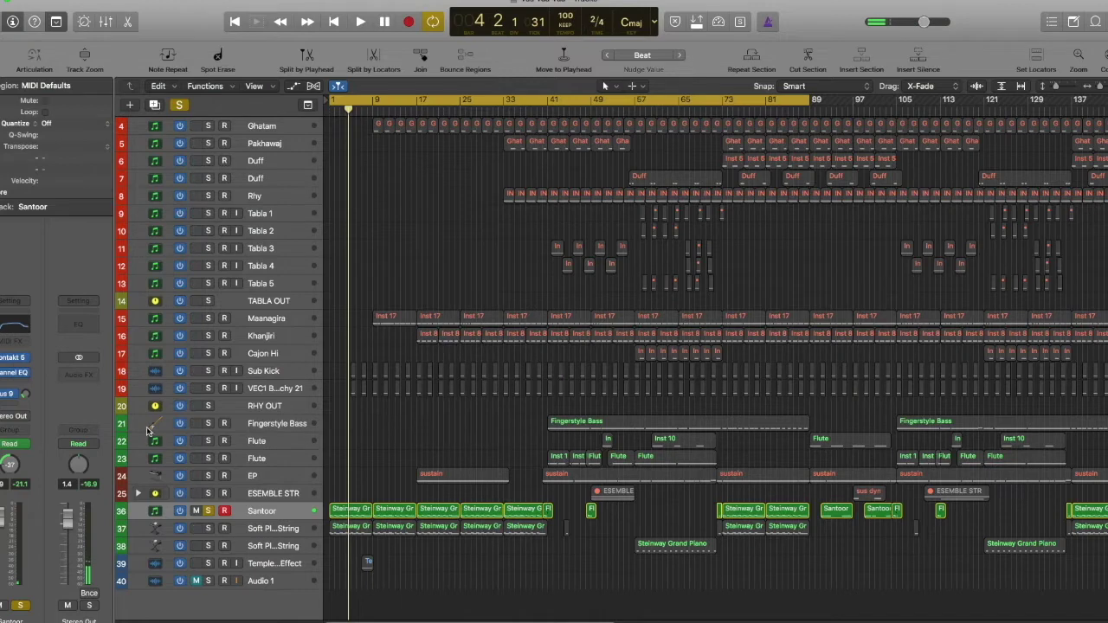
{"action": "left_click", "coordinate": [10, 360]}
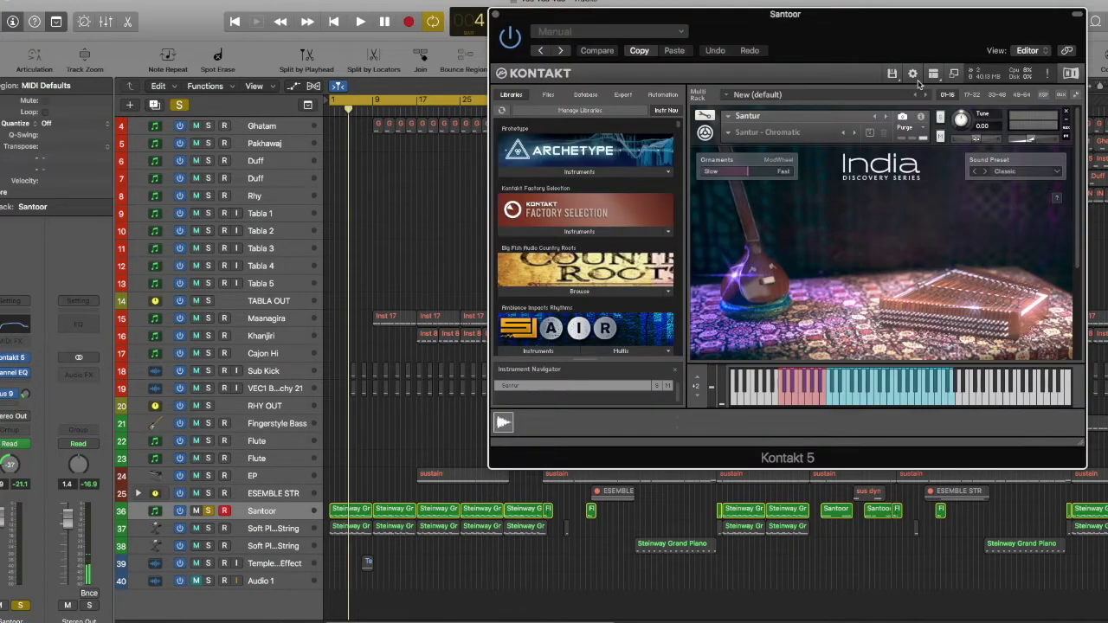
{"action": "left_click_drag", "start_coordinate": [903, 38], "coordinate": [869, 90]}
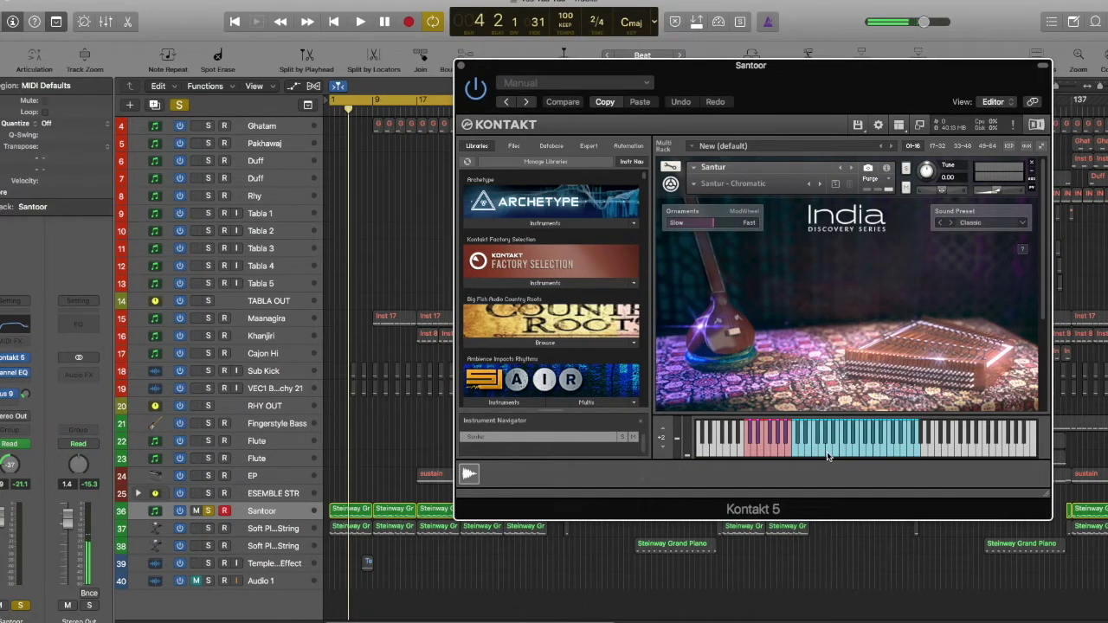
Step: Play the soloed Santoor part from the start, stop playback, and close the Kontakt 5 window
{"action": "key", "text": "space"}
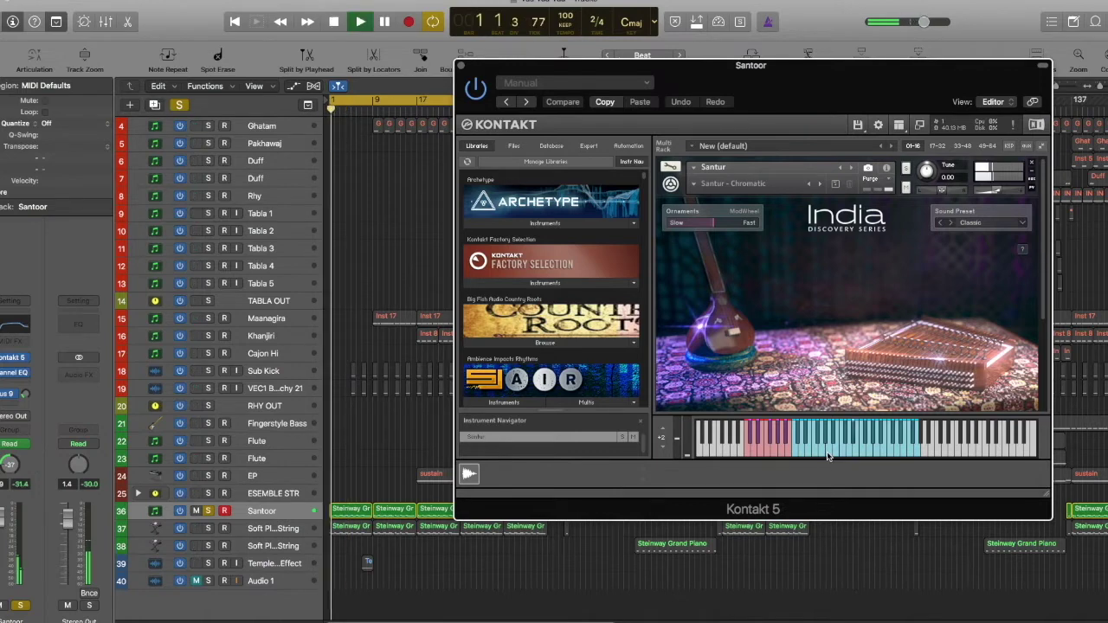
{"action": "key", "text": "s"}
{"action": "key", "text": "space"}
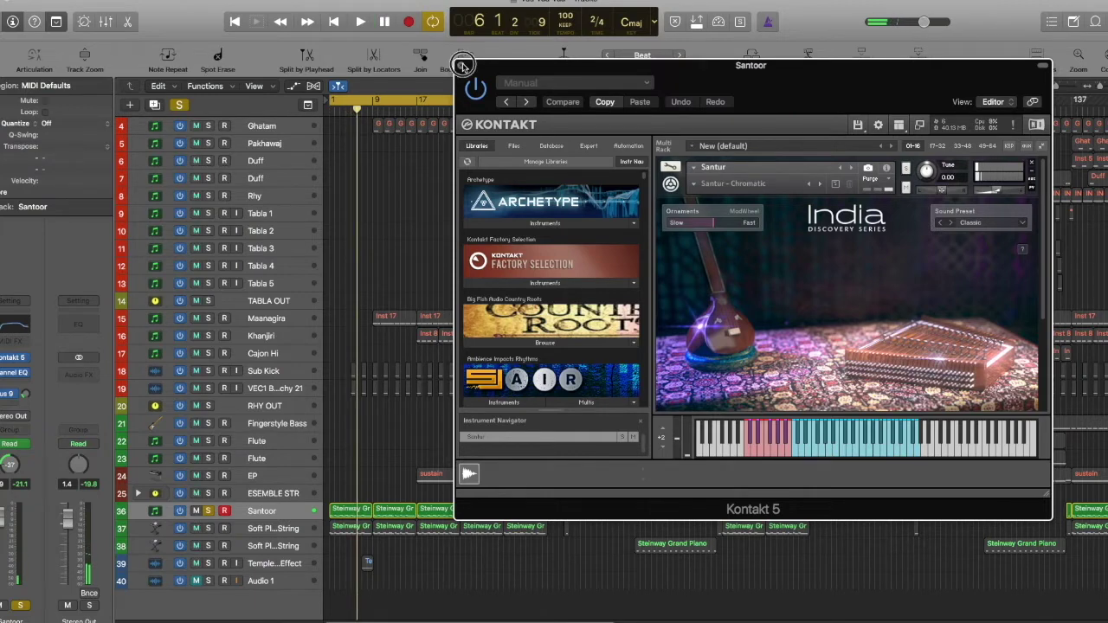
{"action": "left_click", "coordinate": [463, 66]}
Step: Solo only the Soft Plucked String on track 37 and open its Sculpture instrument clear of the track list
{"action": "left_click", "coordinate": [274, 528]}
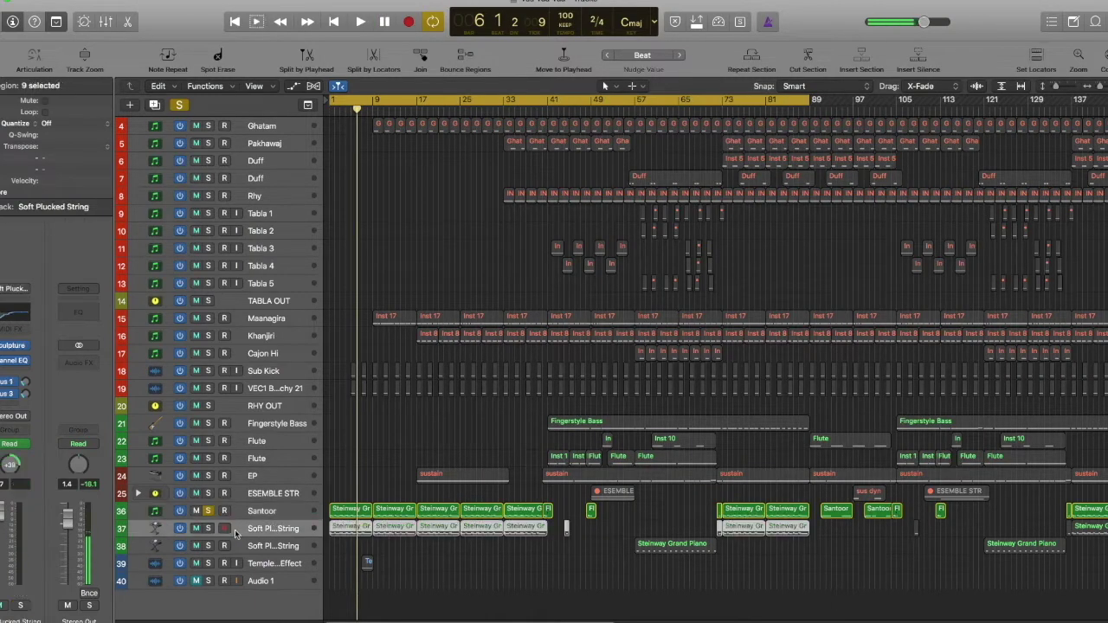
{"action": "left_click", "coordinate": [208, 529]}
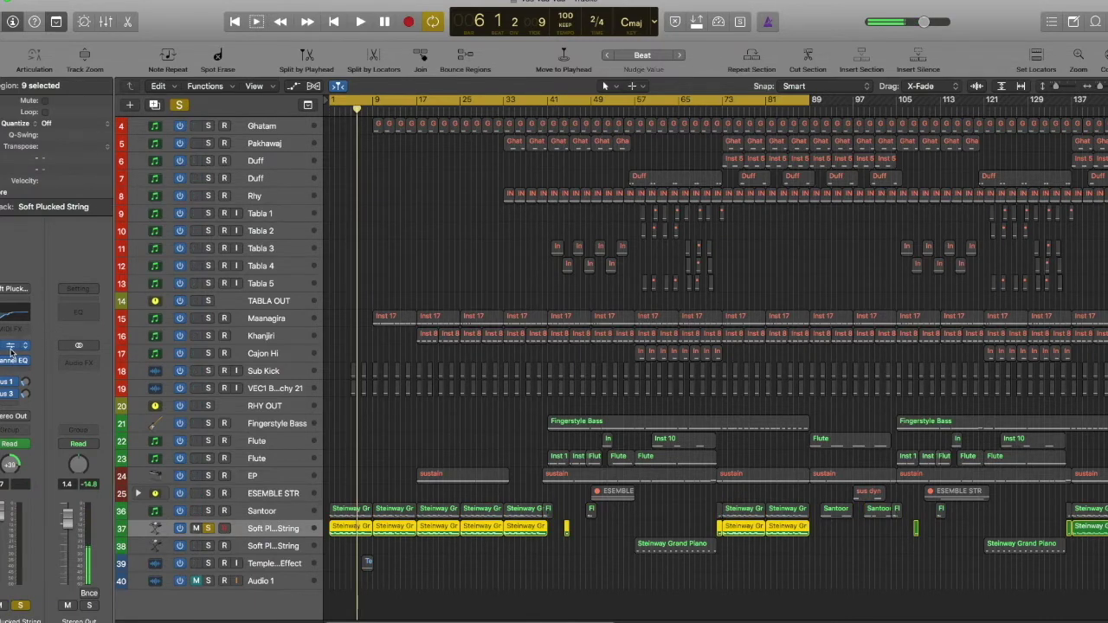
{"action": "left_click", "coordinate": [11, 348]}
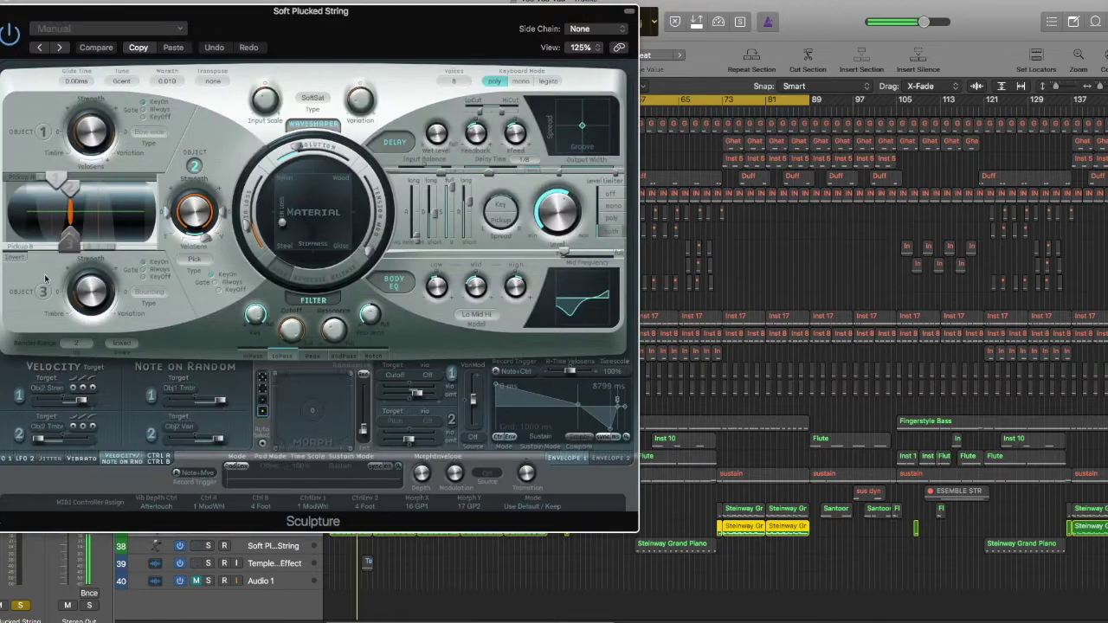
{"action": "mouse_move", "coordinate": [346, 7]}
{"action": "left_mouse_down"}
{"action": "mouse_move", "coordinate": [687, 45]}
{"action": "mouse_move", "coordinate": [900, 10]}
{"action": "mouse_move", "coordinate": [848, 10]}
{"action": "left_mouse_up"}
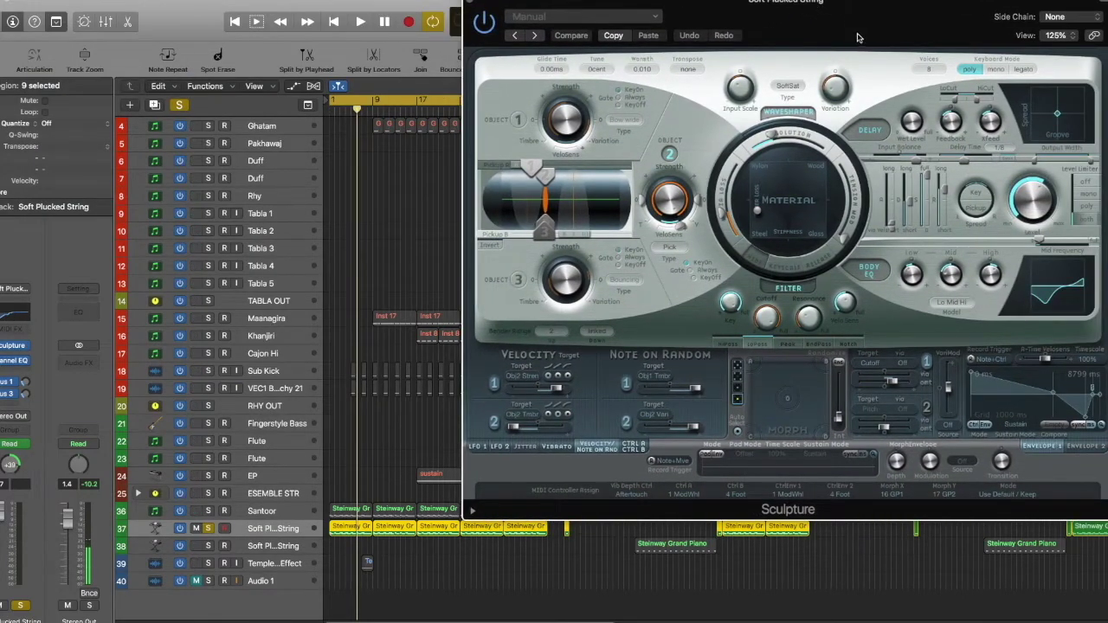
{"action": "left_click", "coordinate": [826, 586]}
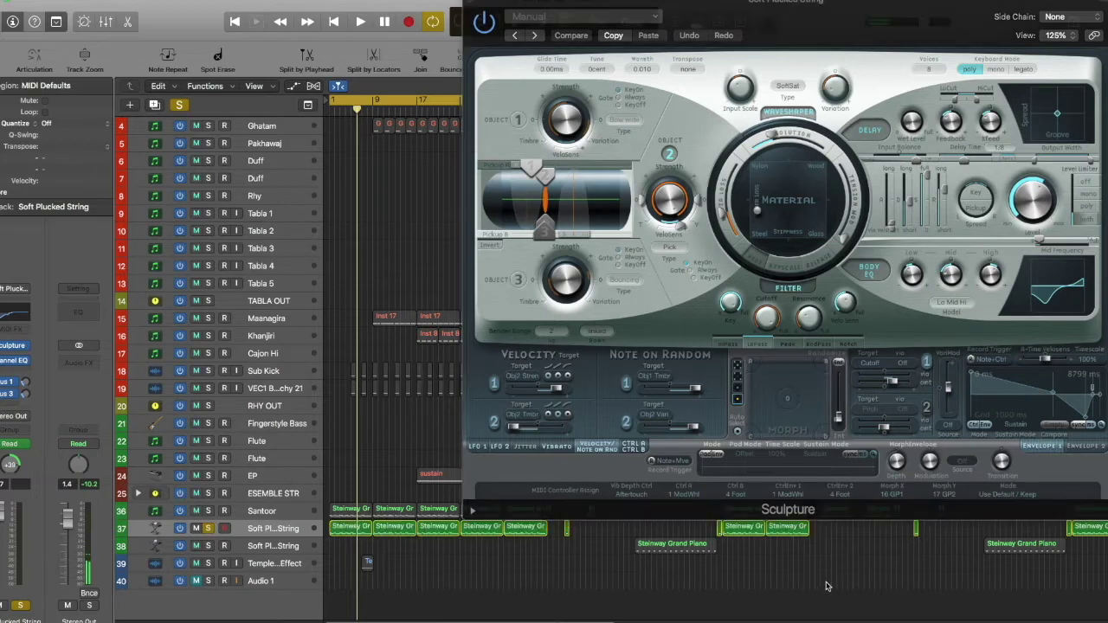
Step: Listen to the Soft Plucked String, add the Santoor to the solo for comparison, and close the Sculpture window
{"action": "key", "text": "space"}
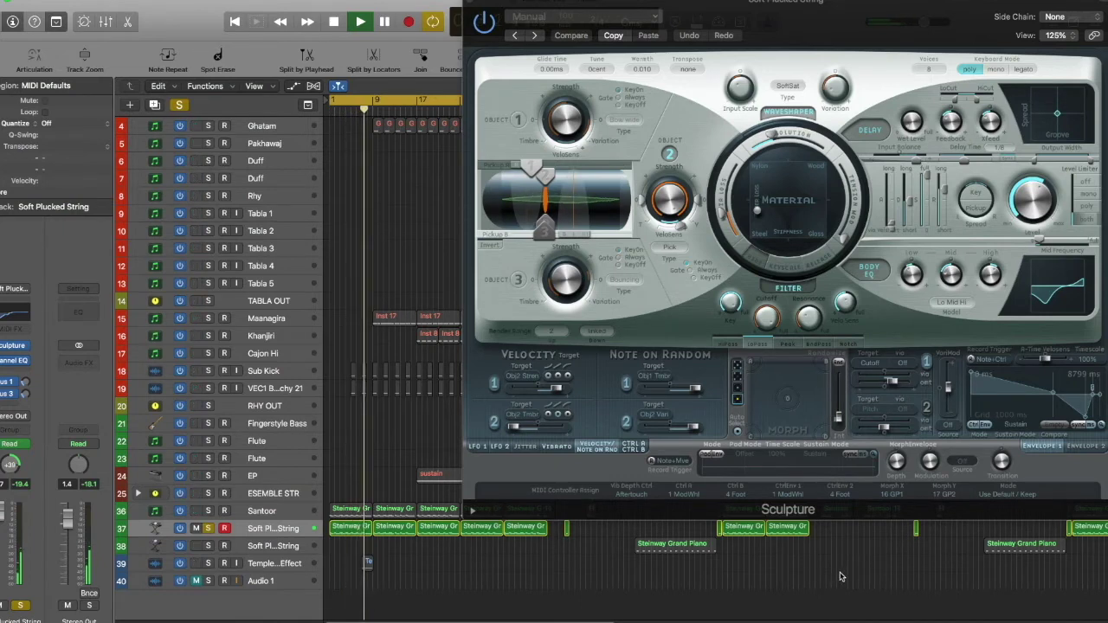
{"action": "left_click", "coordinate": [209, 517]}
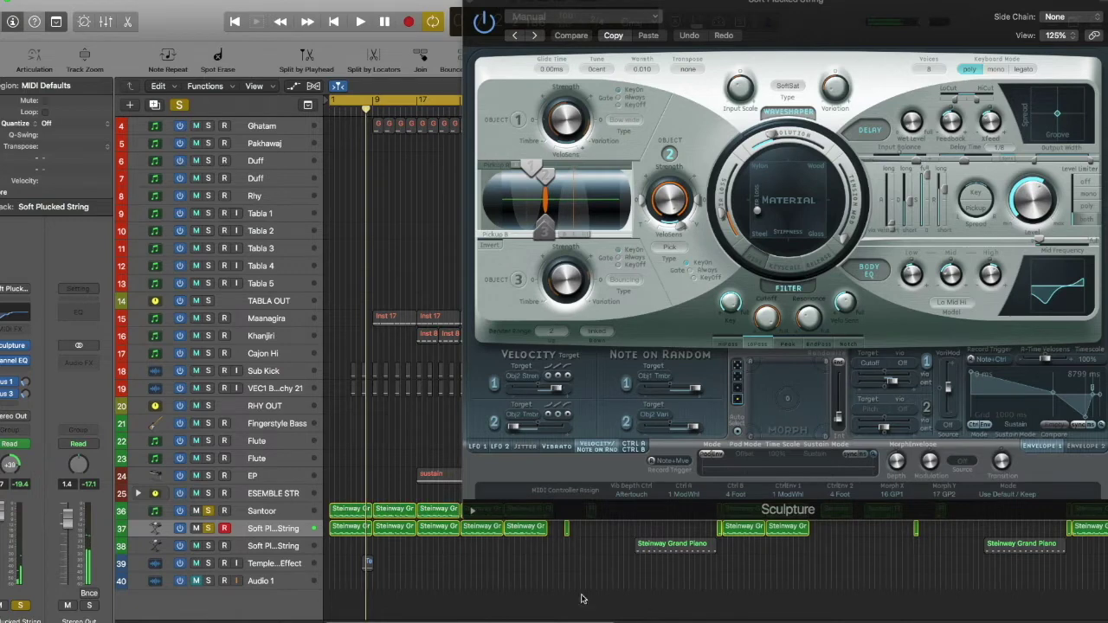
{"action": "key", "text": "space"}
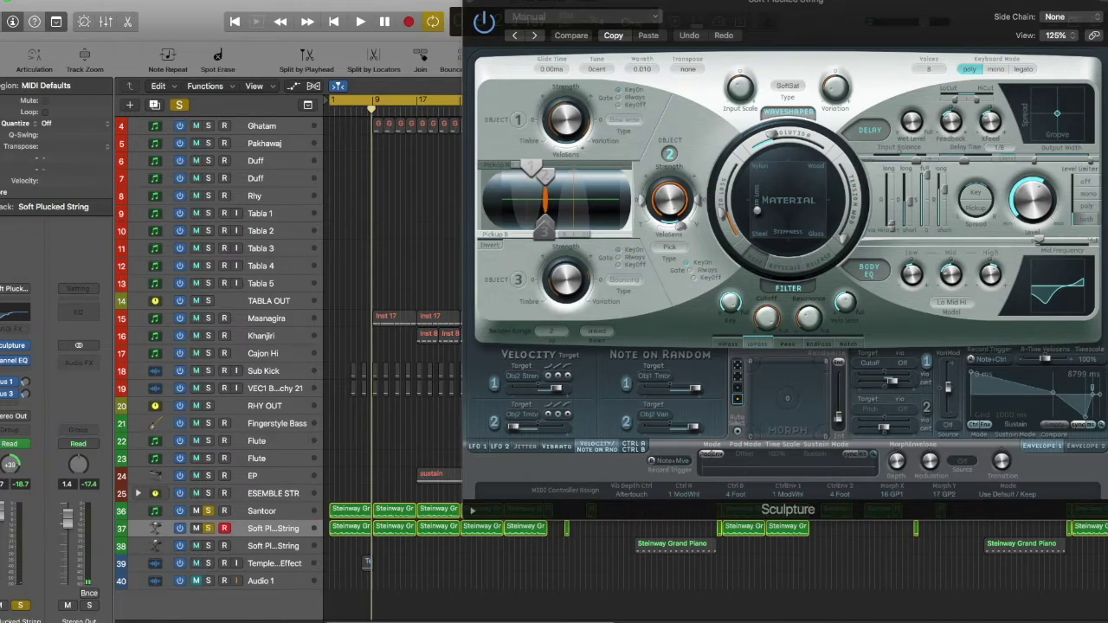
{"action": "left_click", "coordinate": [470, 5]}
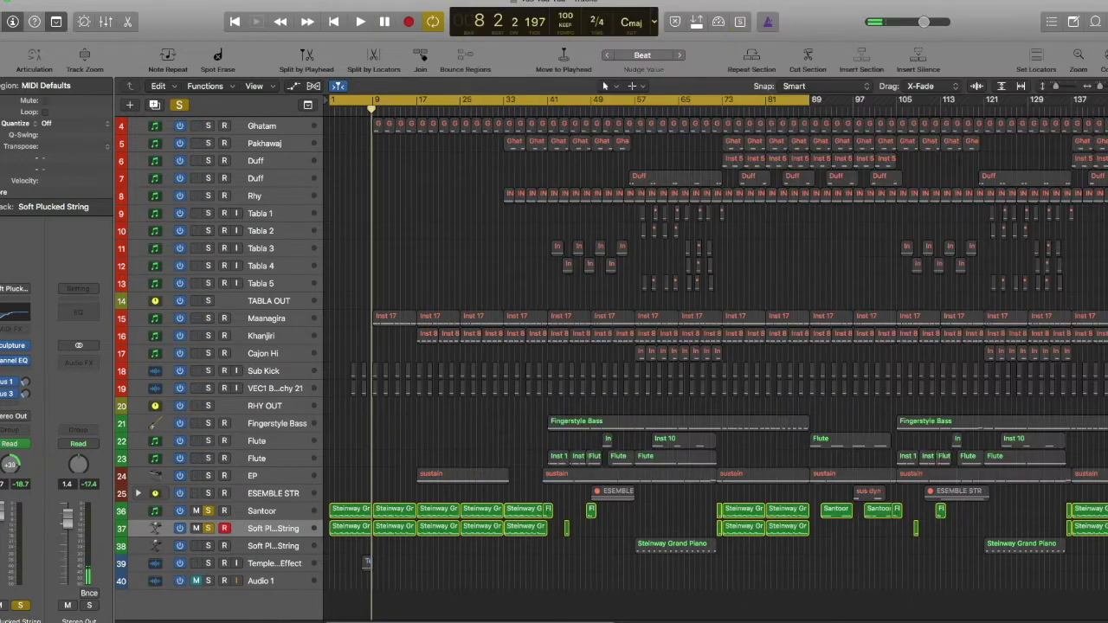
Step: Add the Temple Bell Sound Effect track to the solo and play the intro from the start
{"action": "left_click", "coordinate": [209, 565]}
{"action": "key", "text": "Return"}
{"action": "key", "text": "space"}
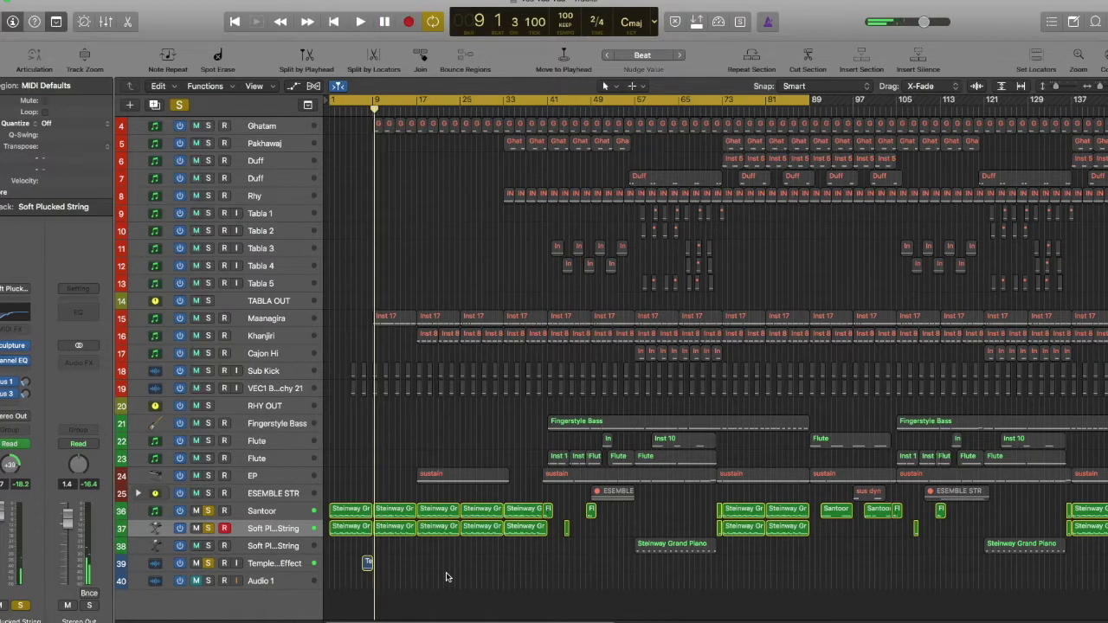
Step: Play the soloed tracks from just after bar 5 through the Temple Bell region, then stop playback
{"action": "key", "text": "super+Right"}
{"action": "key", "text": "super+Right"}
{"action": "key", "text": "super+Right"}
{"action": "key", "text": "super+Right"}
{"action": "key", "text": "super+Right"}
{"action": "key", "text": "super+Down"}
{"action": "key", "text": "super+Down"}
{"action": "key", "text": "super+Down"}
{"action": "key", "text": "super+Down"}
{"action": "key", "text": "super+Down"}
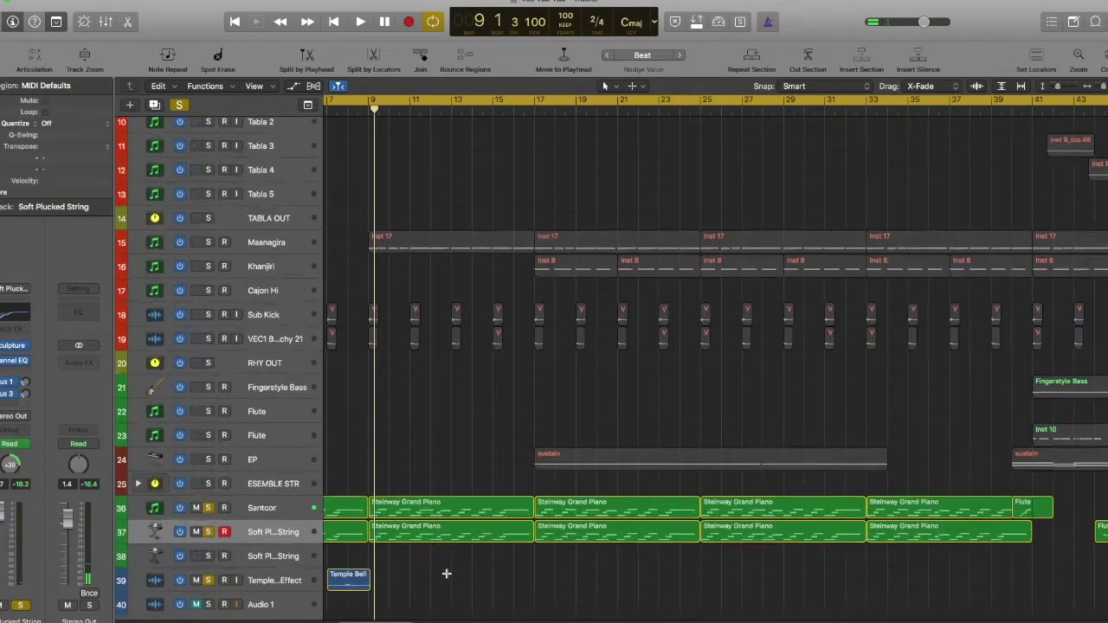
{"action": "key", "text": "Return"}
{"action": "scroll", "coordinate": [474, 271], "scroll_direction": "down", "scroll_amount": 3}
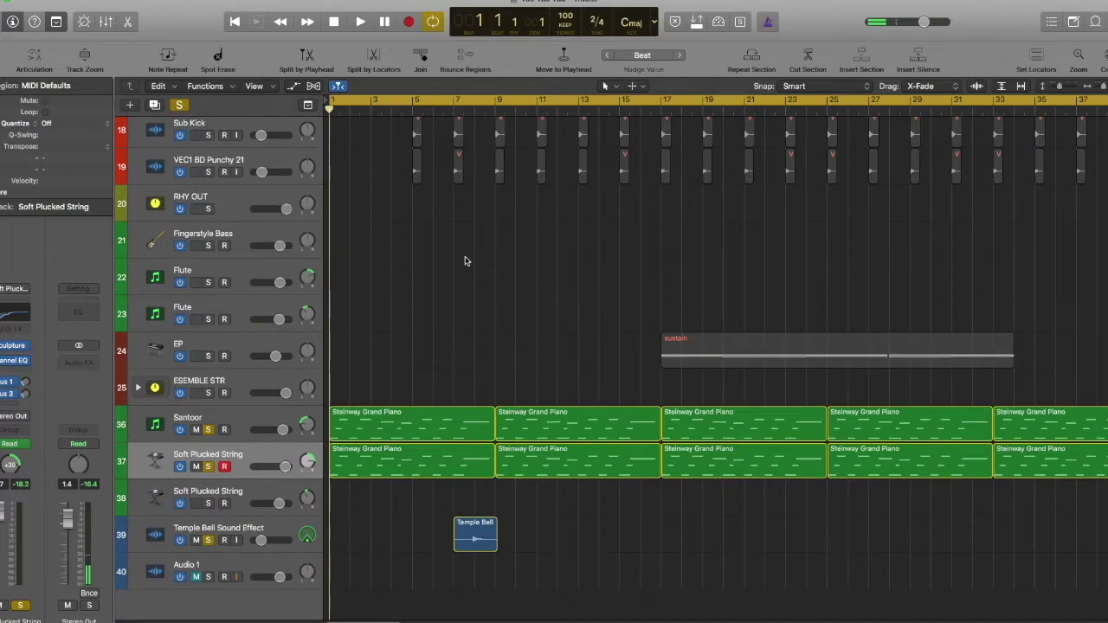
{"action": "left_click", "coordinate": [430, 110]}
{"action": "key", "text": "space"}
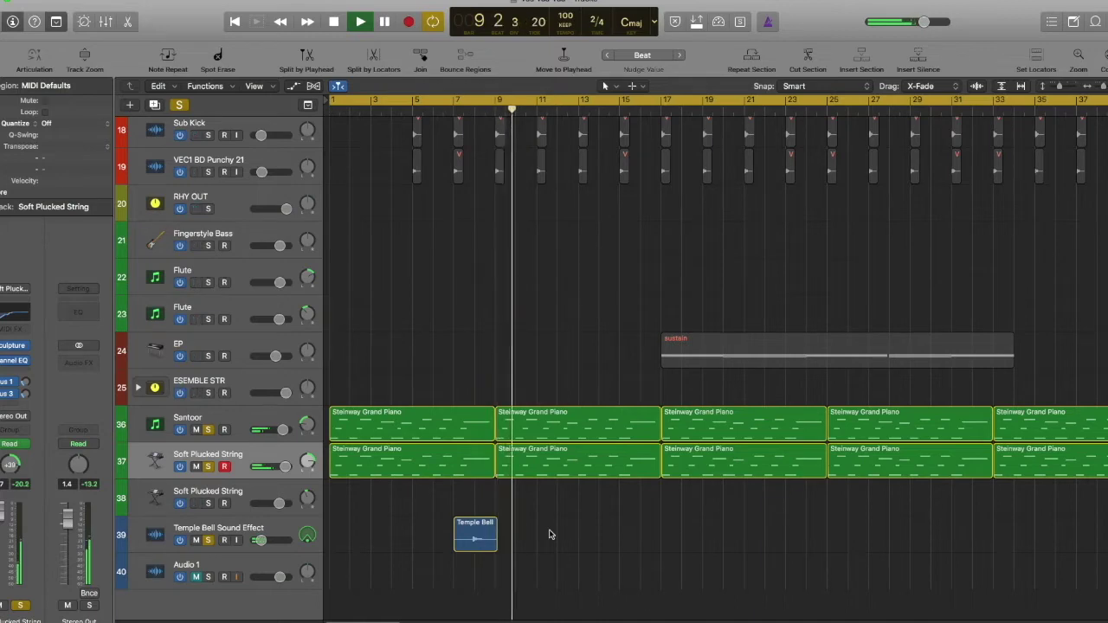
{"action": "key", "text": "space"}
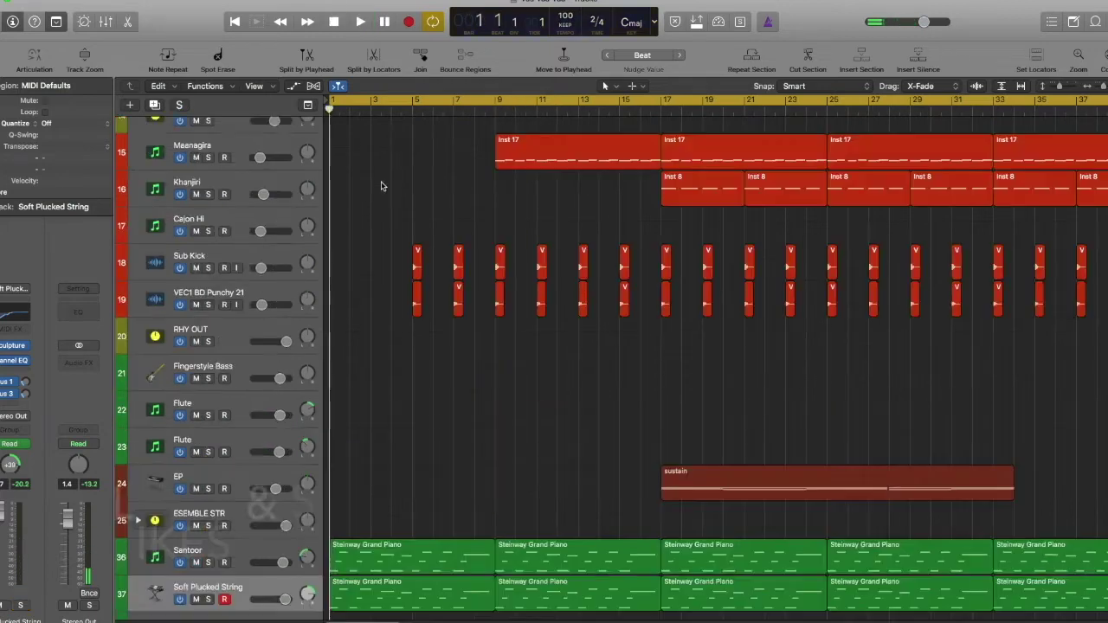
Step: Play the intro from bar 1 with no tracks soloed, stopping after the Sub Kick enters
{"action": "key", "text": "space"}
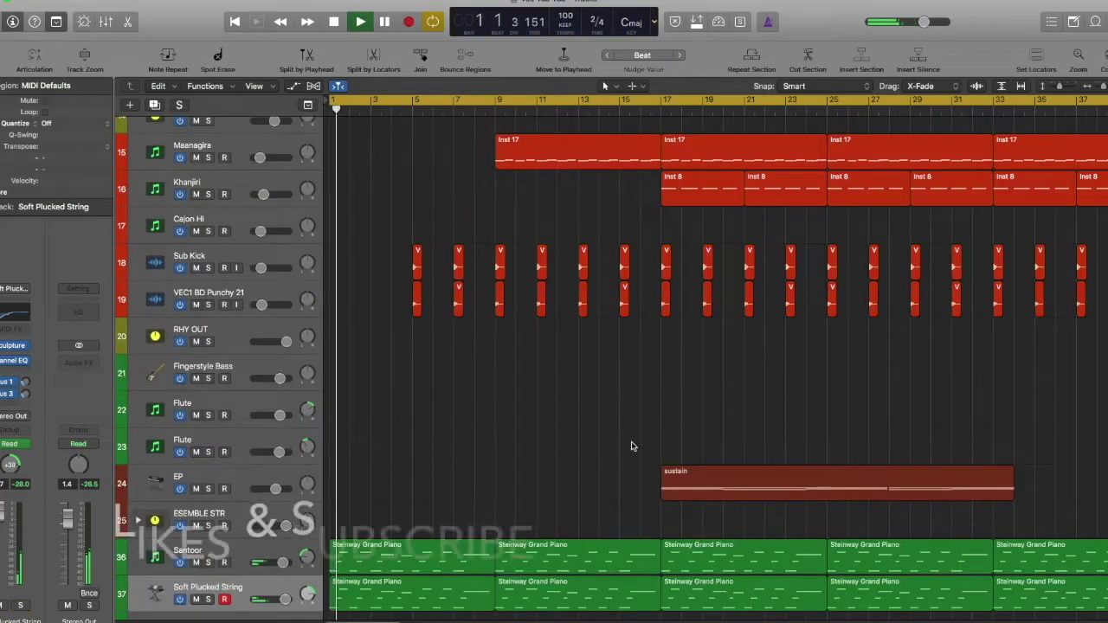
{"action": "scroll", "coordinate": [633, 445], "scroll_direction": "down", "scroll_amount": 4}
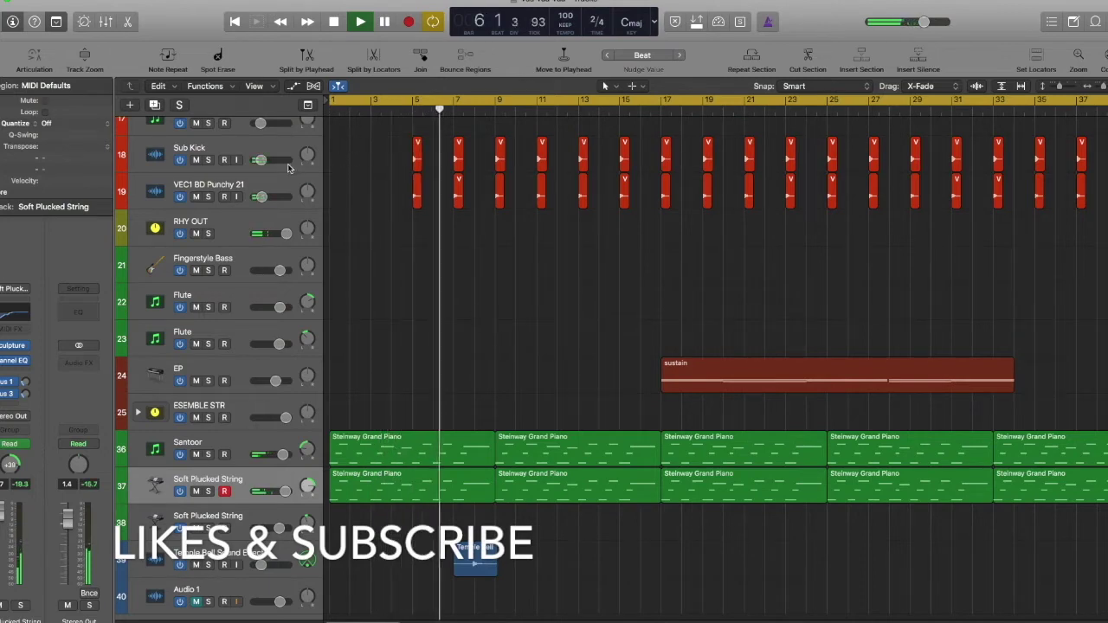
{"action": "key", "text": "space"}
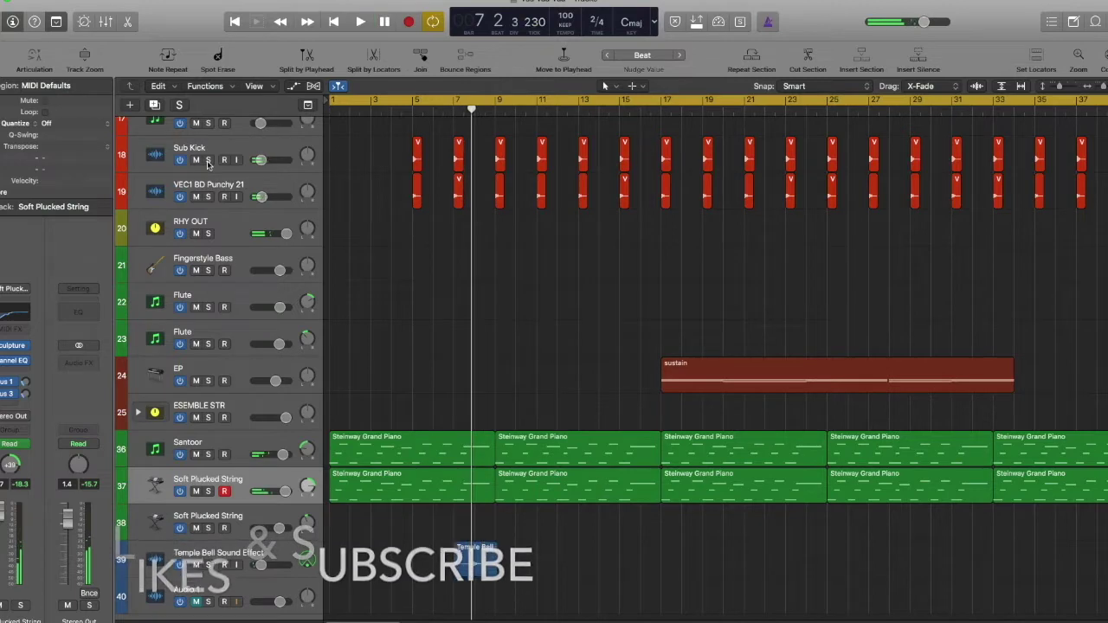
Step: Solo the Sub Kick and VEC1 BD Punchy 21 tracks and play back their kick pattern
{"action": "left_click_drag", "start_coordinate": [208, 160], "coordinate": [207, 196]}
{"action": "key", "text": "space"}
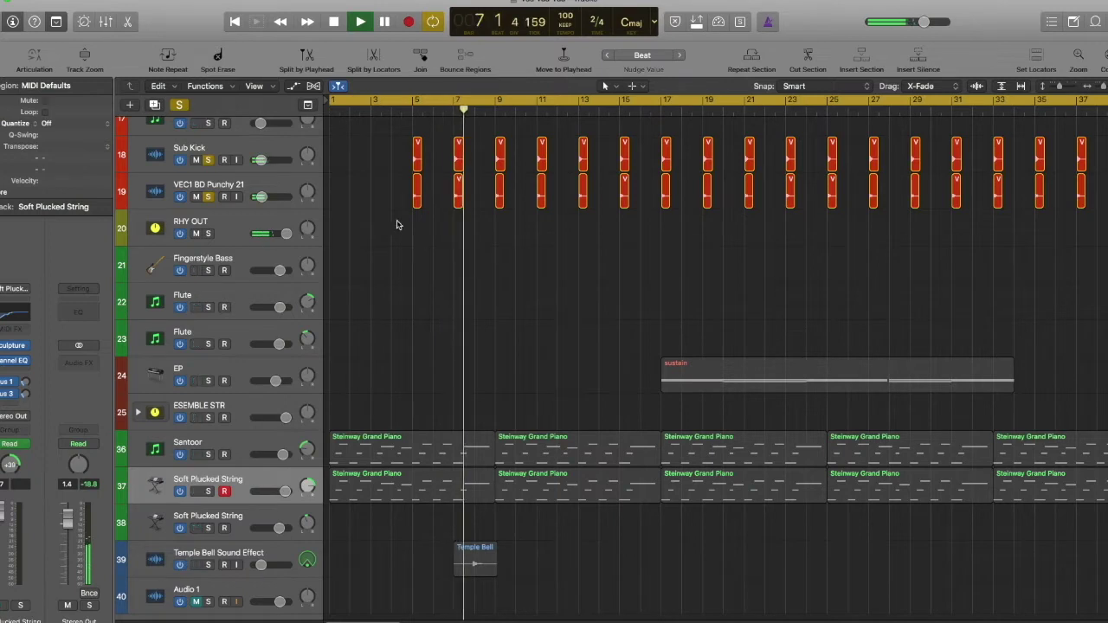
{"action": "key", "text": "space"}
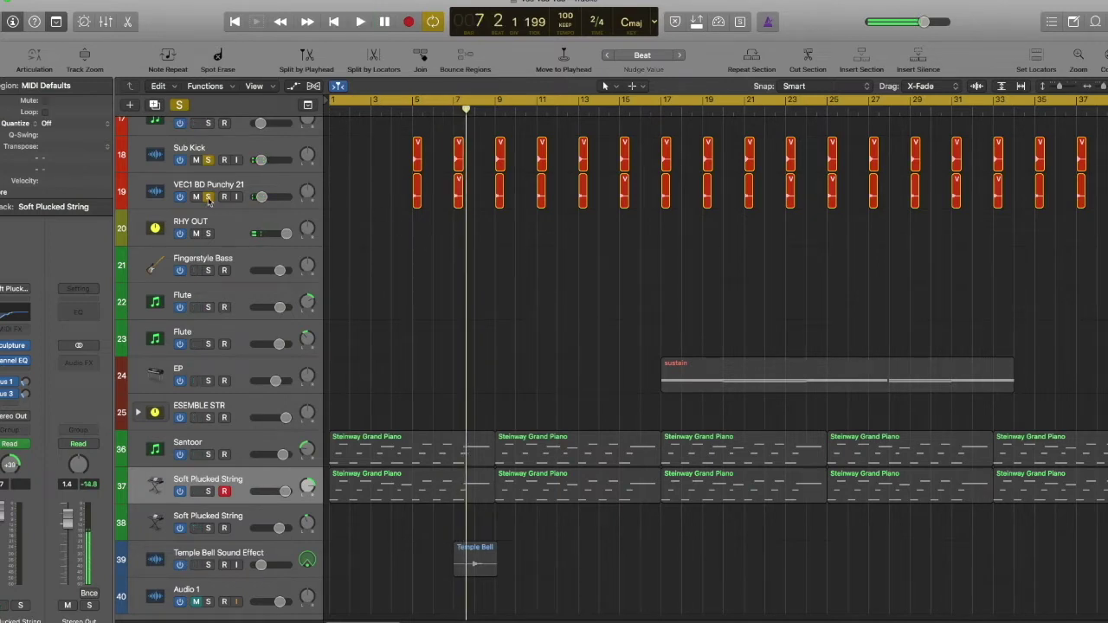
Step: Clear the track solos and play the full mix from bar 5 through the Maanagira entry at bar 9
{"action": "key", "text": "space"}
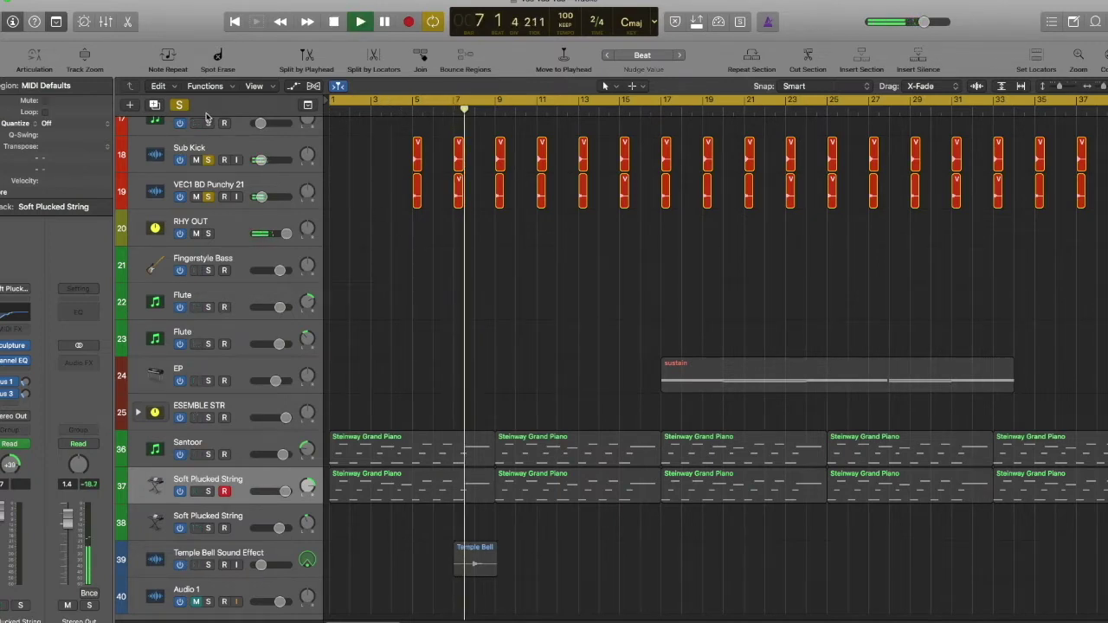
{"action": "left_click", "coordinate": [180, 106]}
{"action": "left_click", "coordinate": [409, 115]}
{"action": "key", "text": "space"}
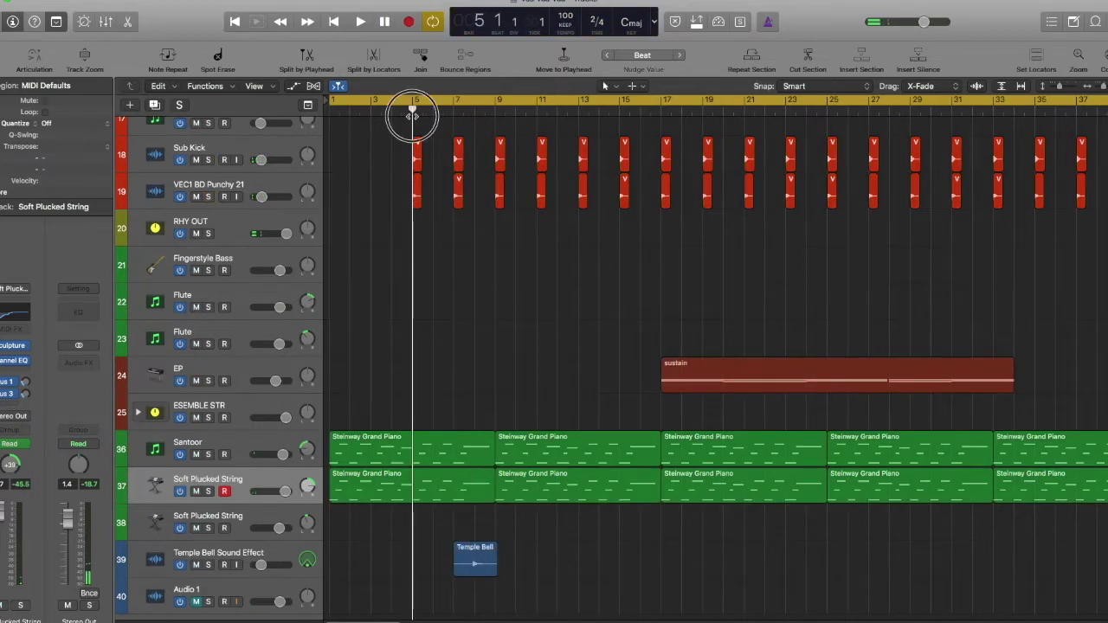
{"action": "scroll", "coordinate": [597, 363], "scroll_direction": "up", "scroll_amount": 2}
{"action": "scroll", "coordinate": [607, 370], "scroll_direction": "up", "scroll_amount": 2}
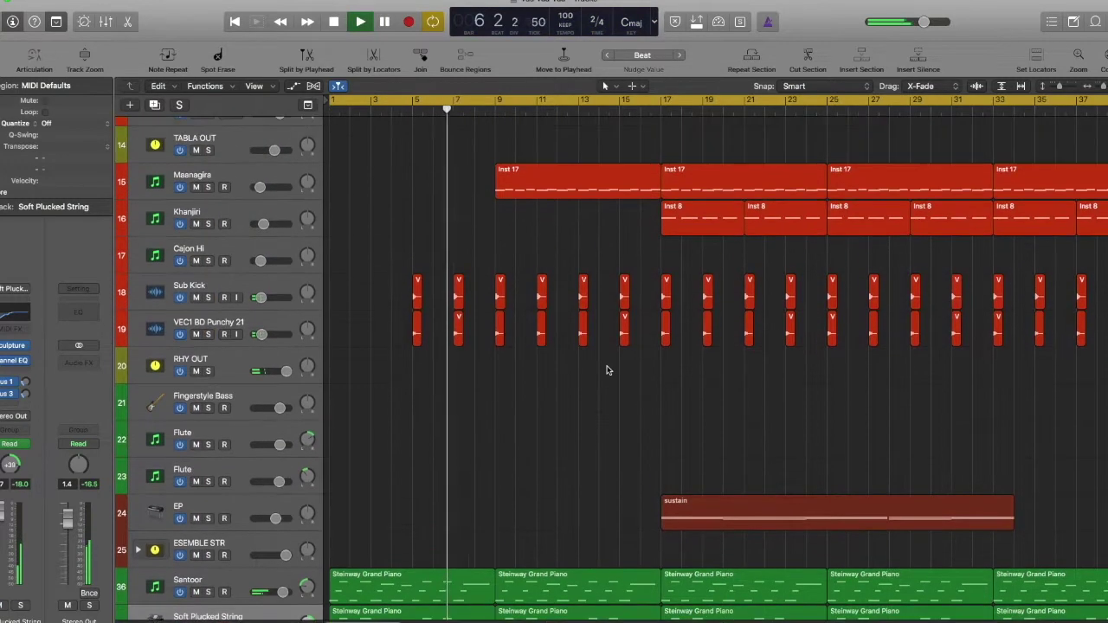
{"action": "scroll", "coordinate": [570, 405], "scroll_direction": "up", "scroll_amount": 2}
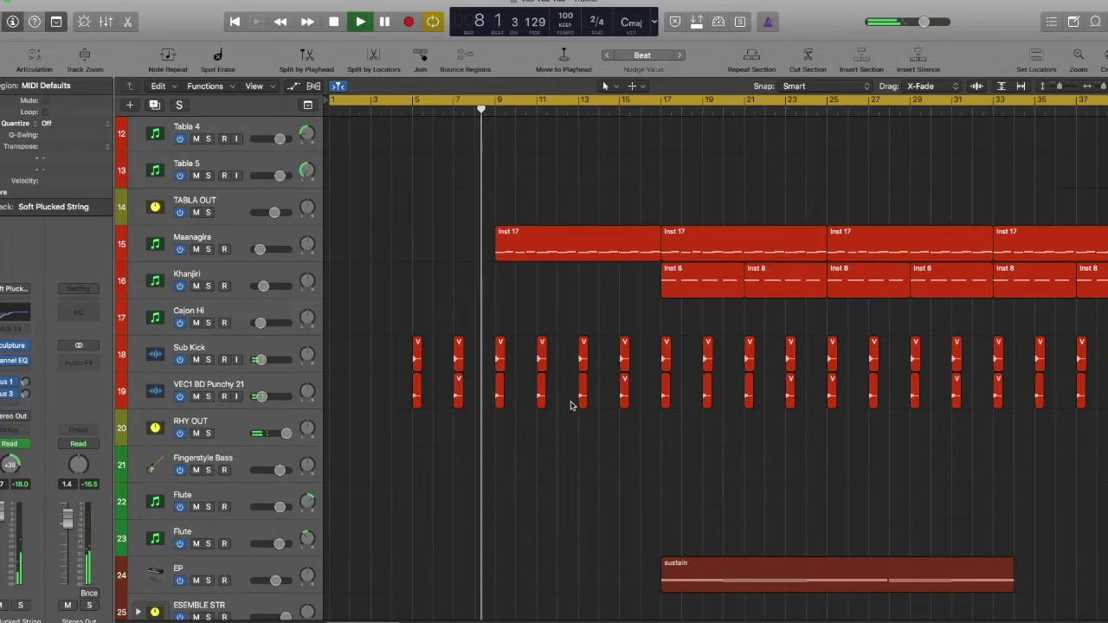
{"action": "scroll", "coordinate": [571, 403], "scroll_direction": "up", "scroll_amount": 1}
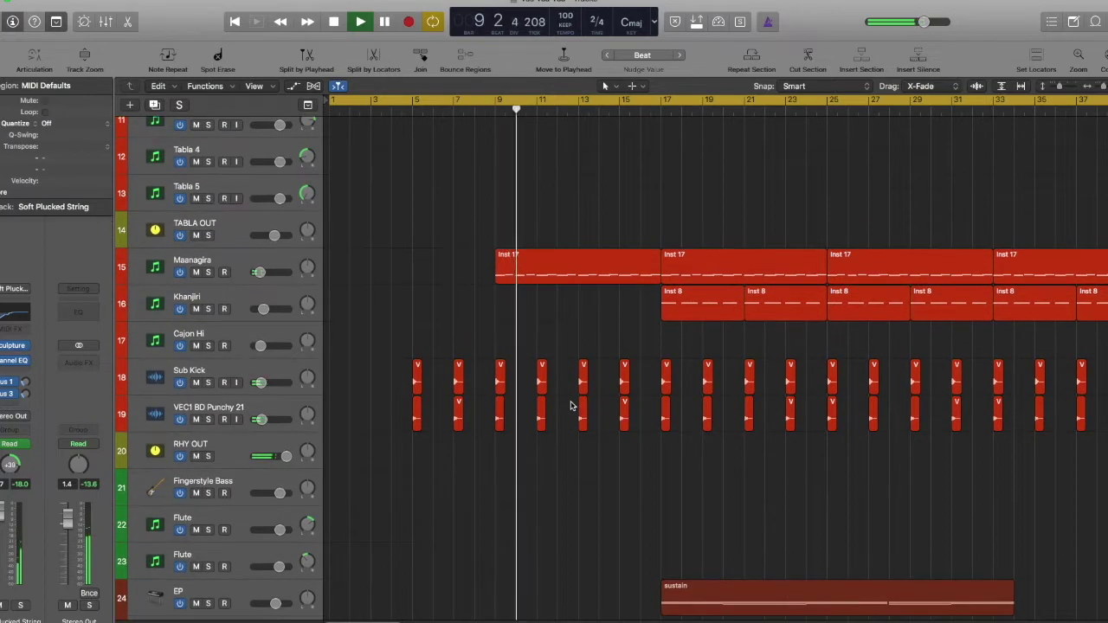
Step: Solo the Maanagira track during playback to hear its part, then stop the transport
{"action": "left_click", "coordinate": [225, 264]}
{"action": "left_click", "coordinate": [208, 272]}
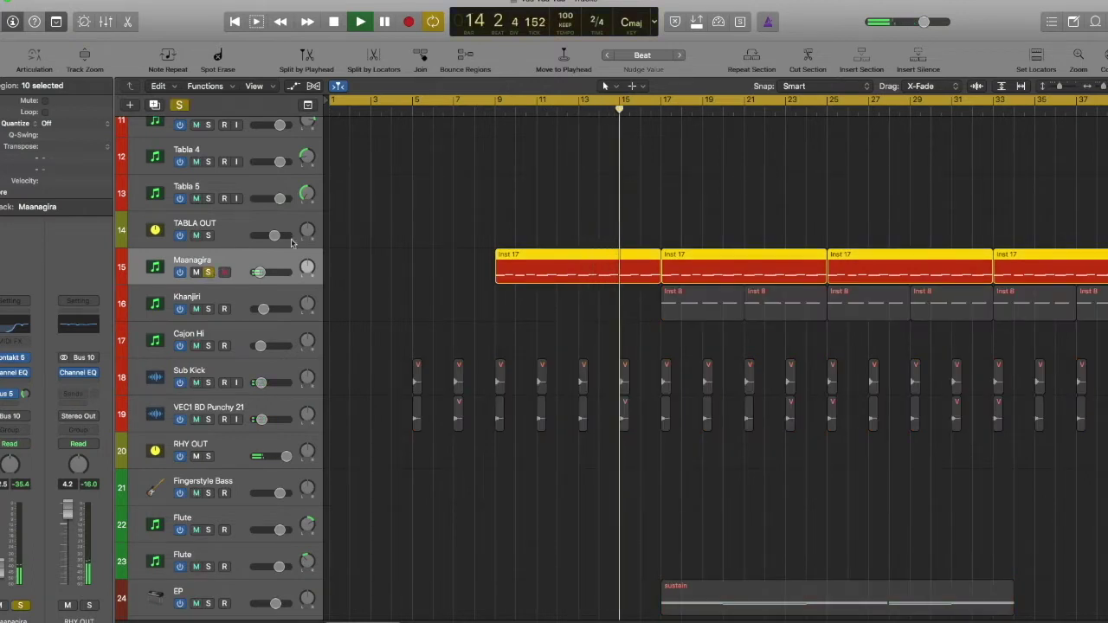
{"action": "key", "text": "space"}
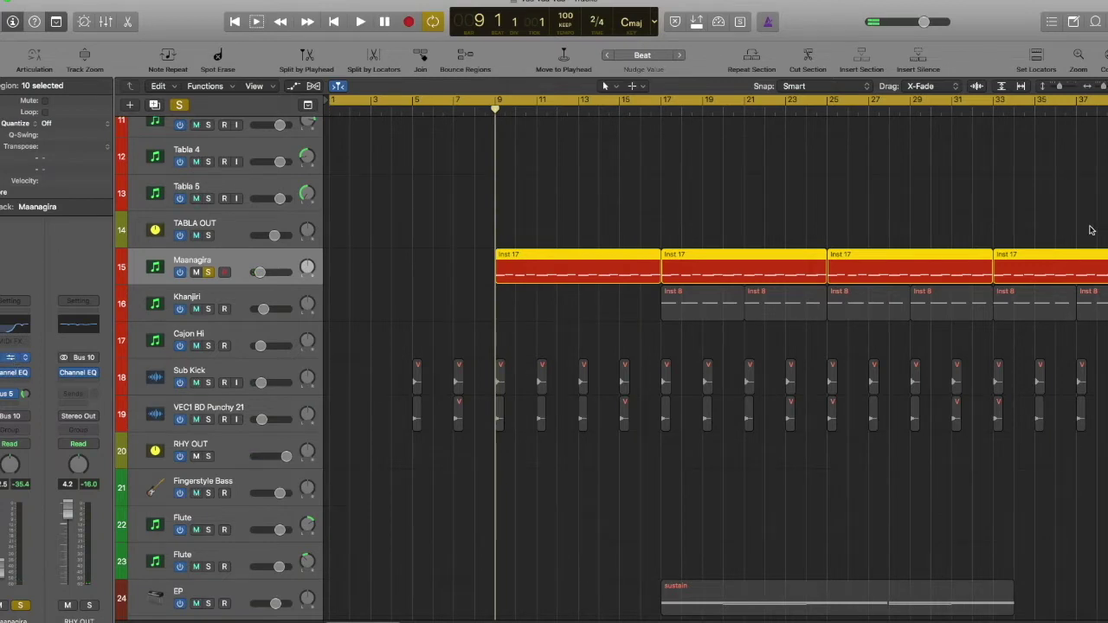
Step: Show the Manjeera instrument in the Maanagira track's Kontakt 5 plug-in, moving its window clear of the regions and closing it
{"action": "key", "text": "v"}
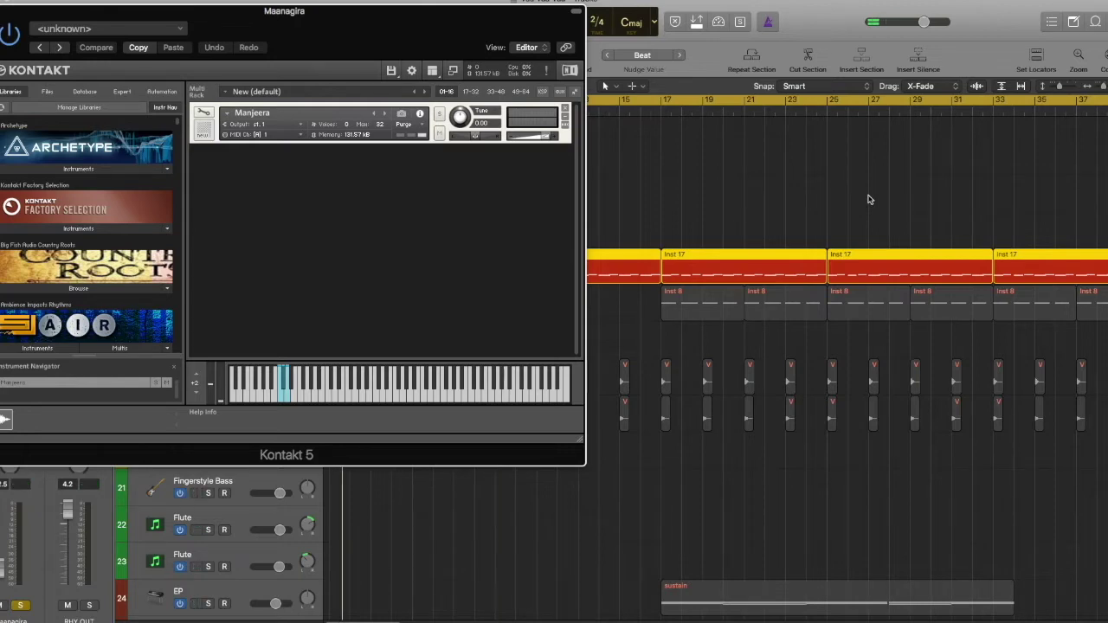
{"action": "left_click_drag", "start_coordinate": [366, 37], "coordinate": [864, 66]}
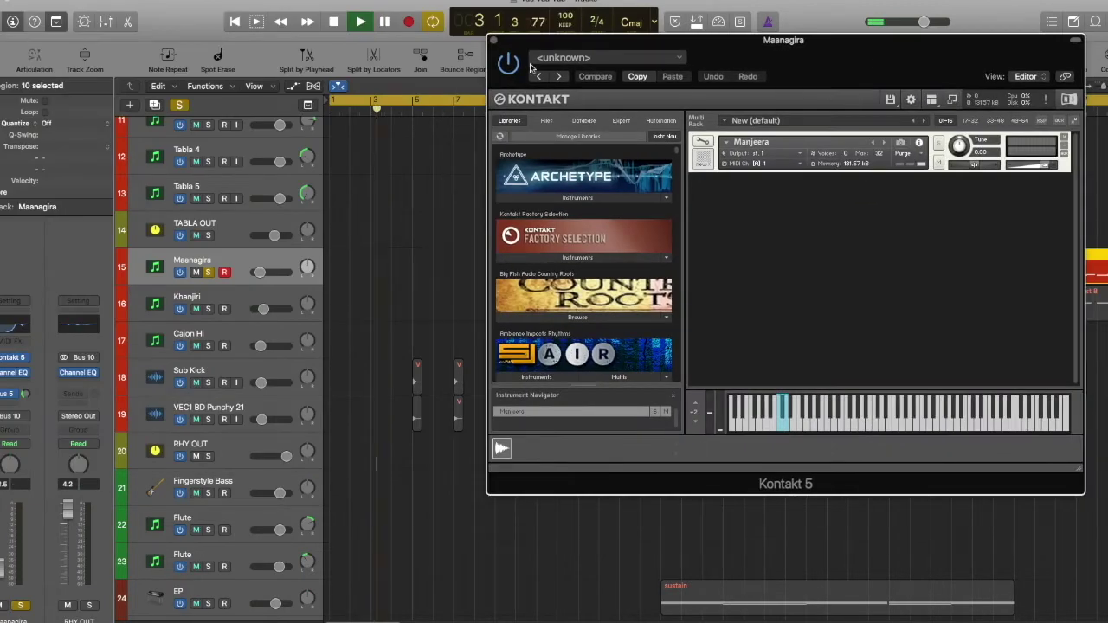
{"action": "left_click_drag", "start_coordinate": [715, 47], "coordinate": [834, 27]}
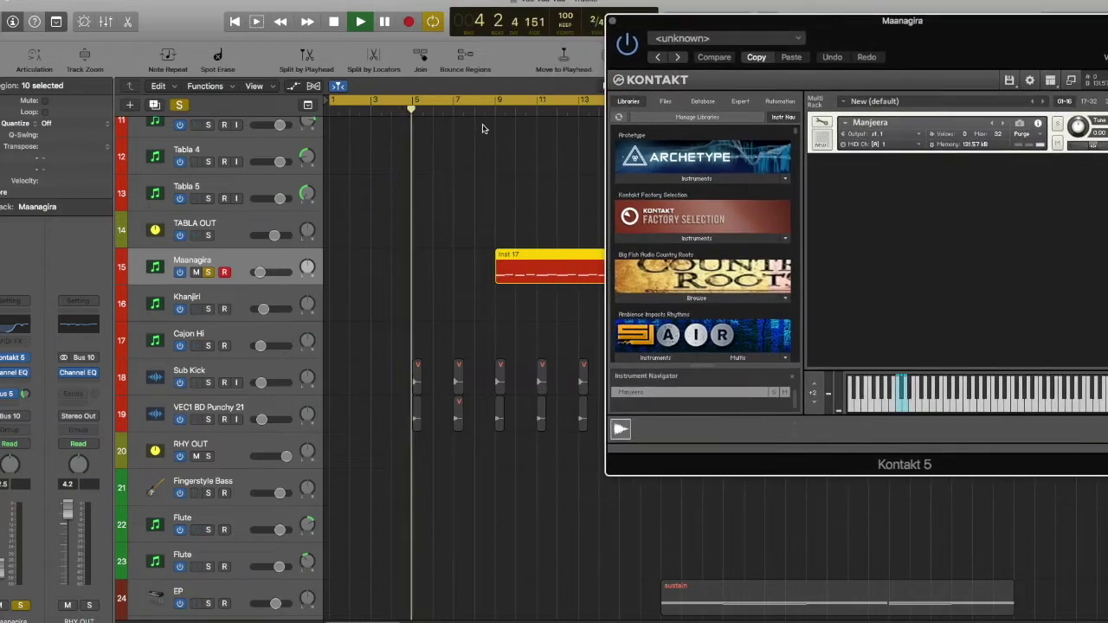
{"action": "left_click", "coordinate": [612, 22]}
Step: Unsolo the Maanagira track and play the full mix through the Khanjiri entry at bar 17, with the Khanjiri track selected
{"action": "left_click", "coordinate": [208, 273]}
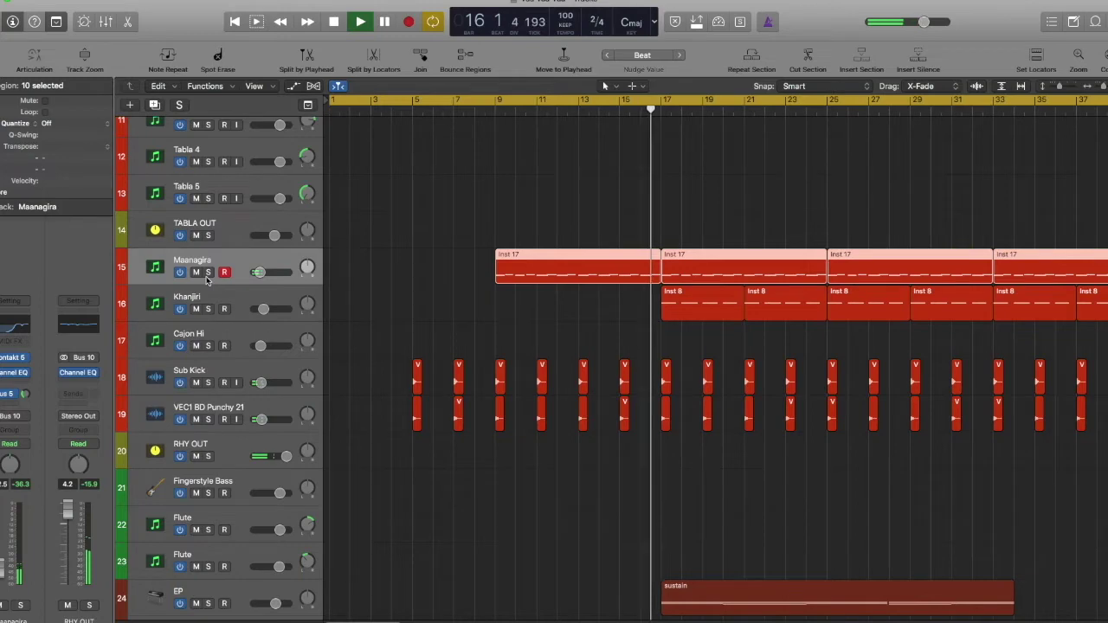
{"action": "left_click", "coordinate": [216, 299]}
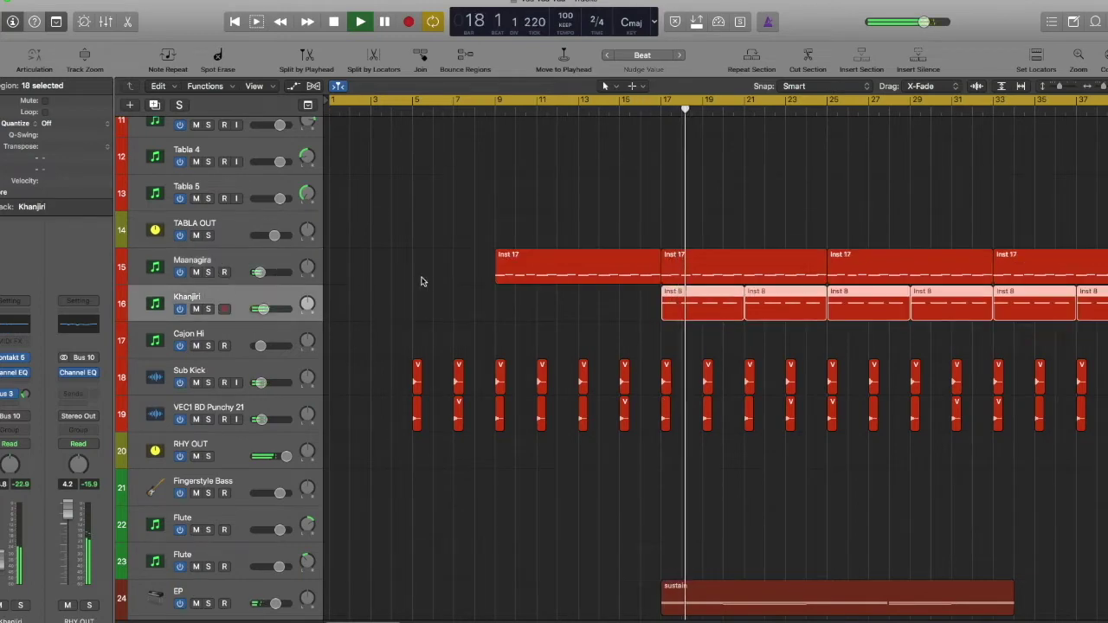
{"action": "scroll", "coordinate": [437, 389], "scroll_direction": "up", "scroll_amount": 3}
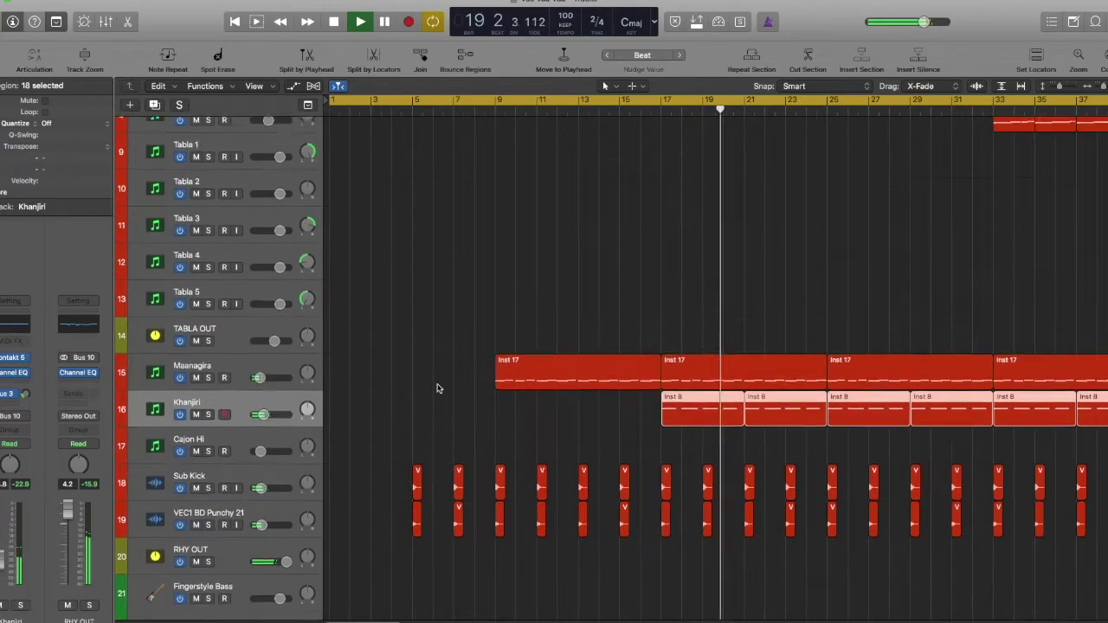
{"action": "scroll", "coordinate": [437, 388], "scroll_direction": "up", "scroll_amount": 8}
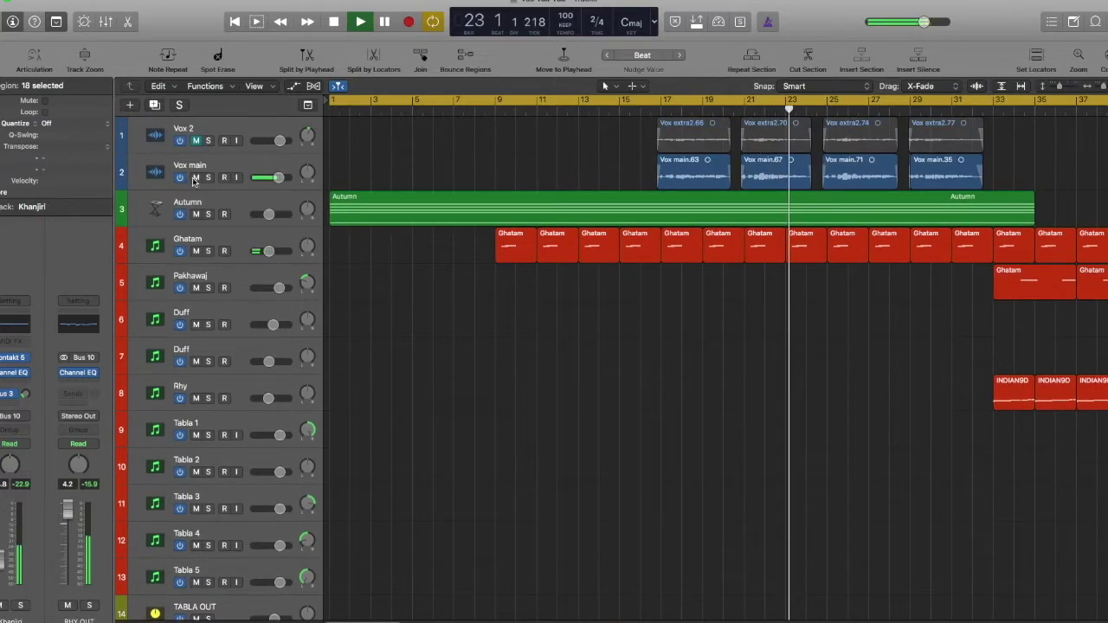
Step: Replay the mix from around bar 14, muting the Vox main track and unmuting it again
{"action": "left_click", "coordinate": [196, 177]}
{"action": "left_click", "coordinate": [593, 112]}
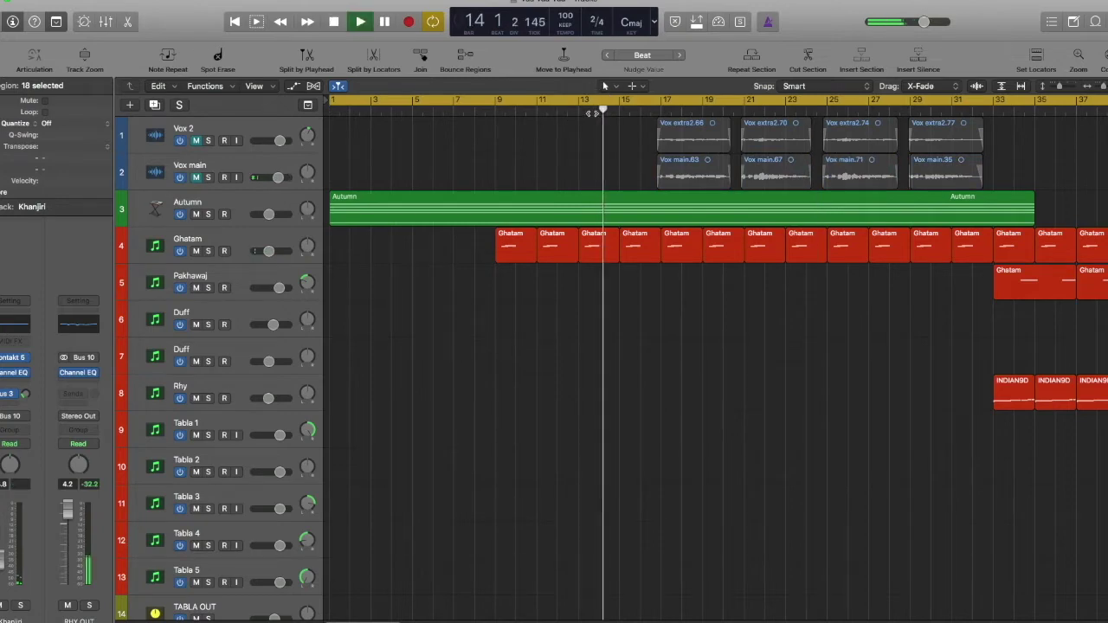
{"action": "left_click", "coordinate": [196, 177]}
Step: Solo the Khanjiri track during playback and raise its channel volume slightly
{"action": "scroll", "coordinate": [656, 427], "scroll_direction": "down", "scroll_amount": 10}
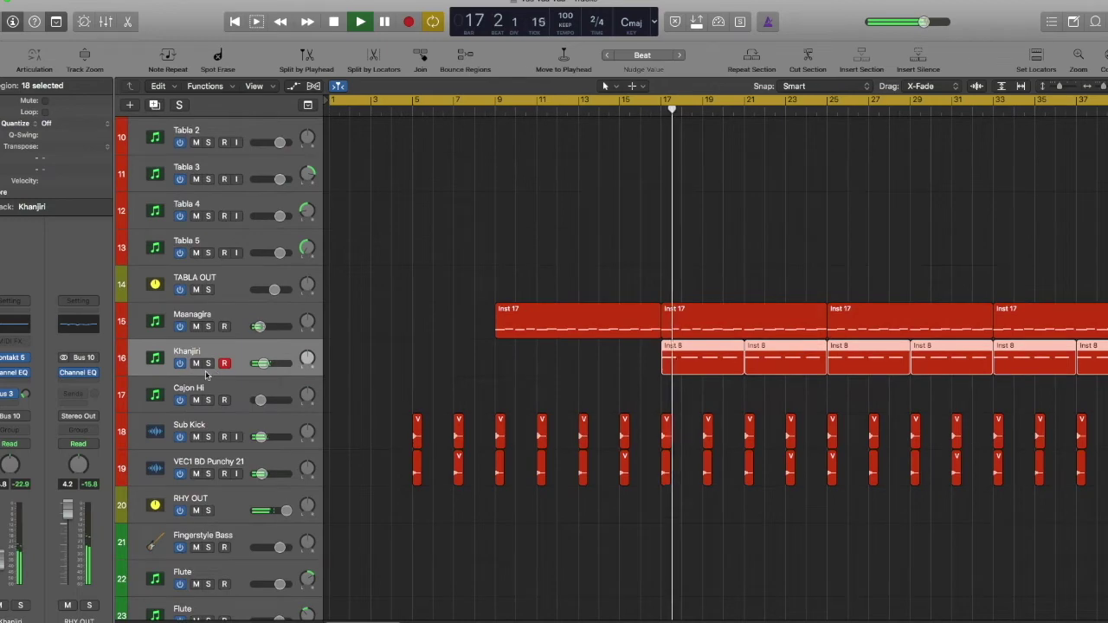
{"action": "left_click", "coordinate": [208, 363]}
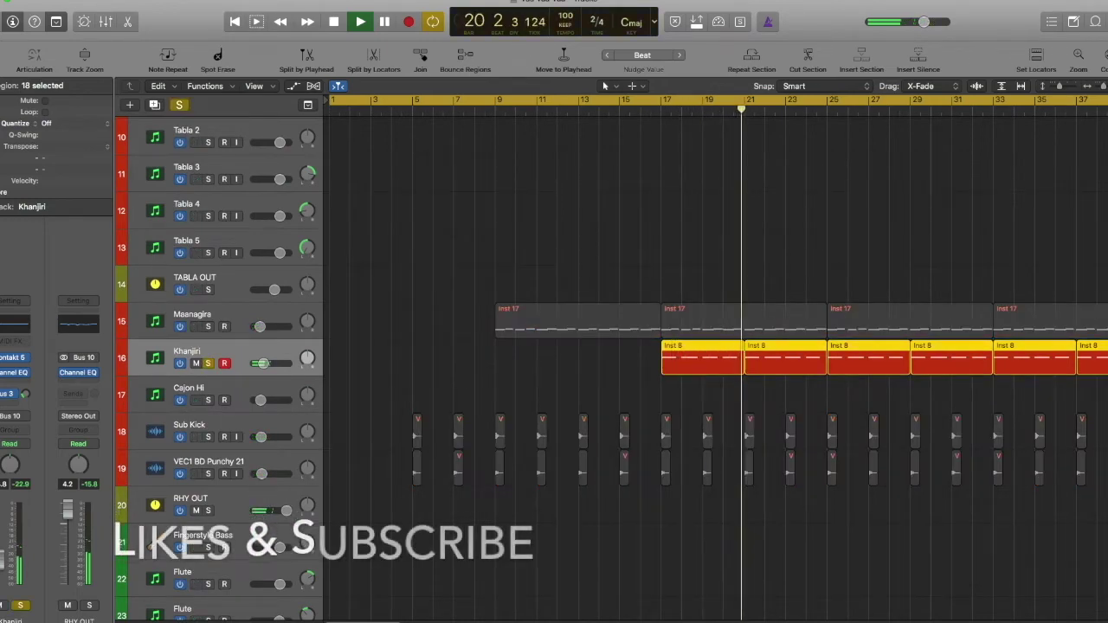
{"action": "left_click_drag", "start_coordinate": [3, 561], "coordinate": [28, 543]}
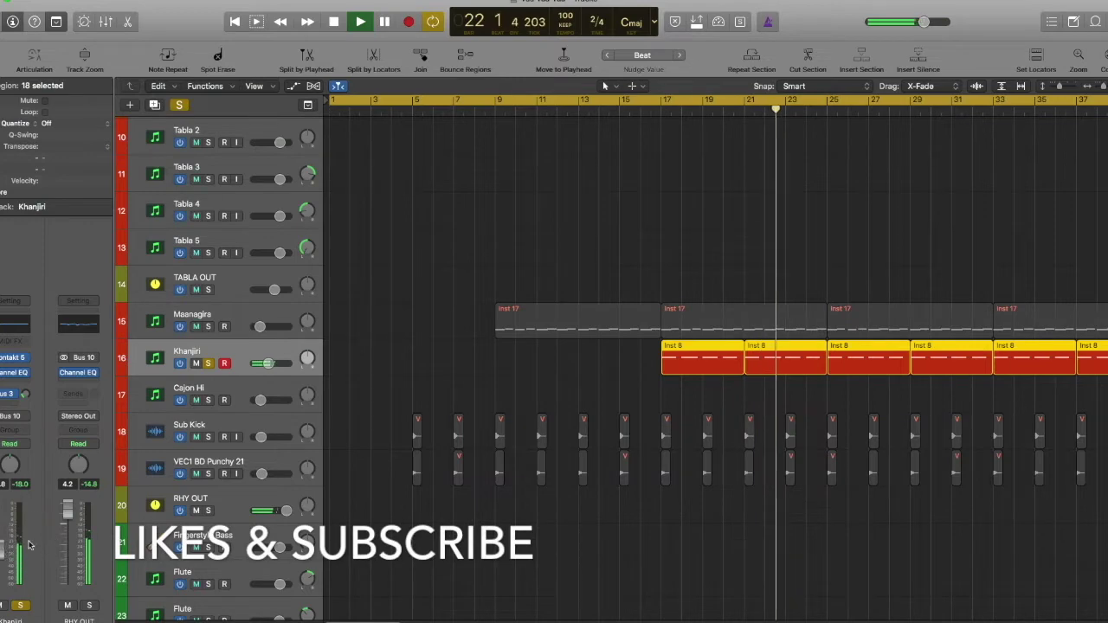
Step: Show the Khanjiri track's Kanjira instrument in Kontakt 5, play its soloed part from just before bar 17, and close the plug-in window
{"action": "left_click", "coordinate": [13, 361]}
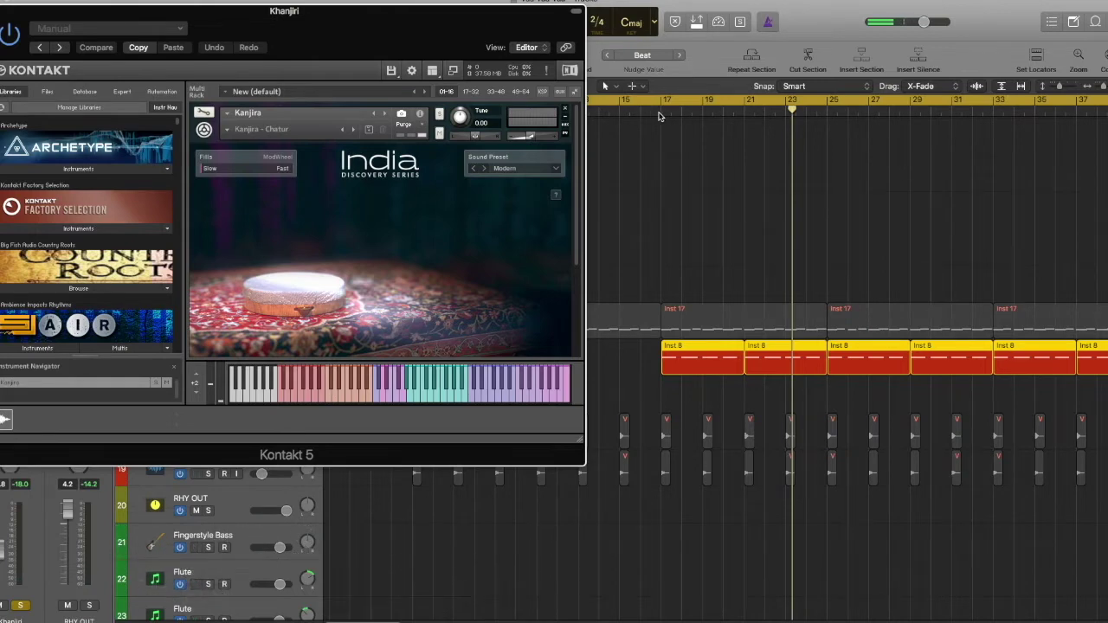
{"action": "left_click_drag", "start_coordinate": [387, 32], "coordinate": [452, 105]}
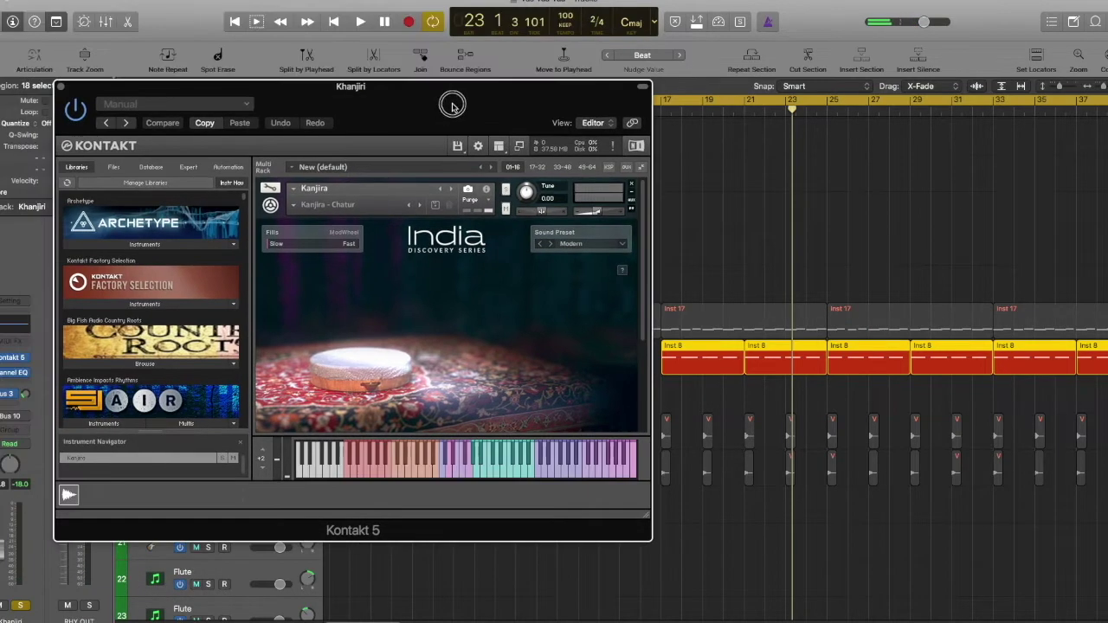
{"action": "left_click_drag", "start_coordinate": [552, 115], "coordinate": [475, 111]}
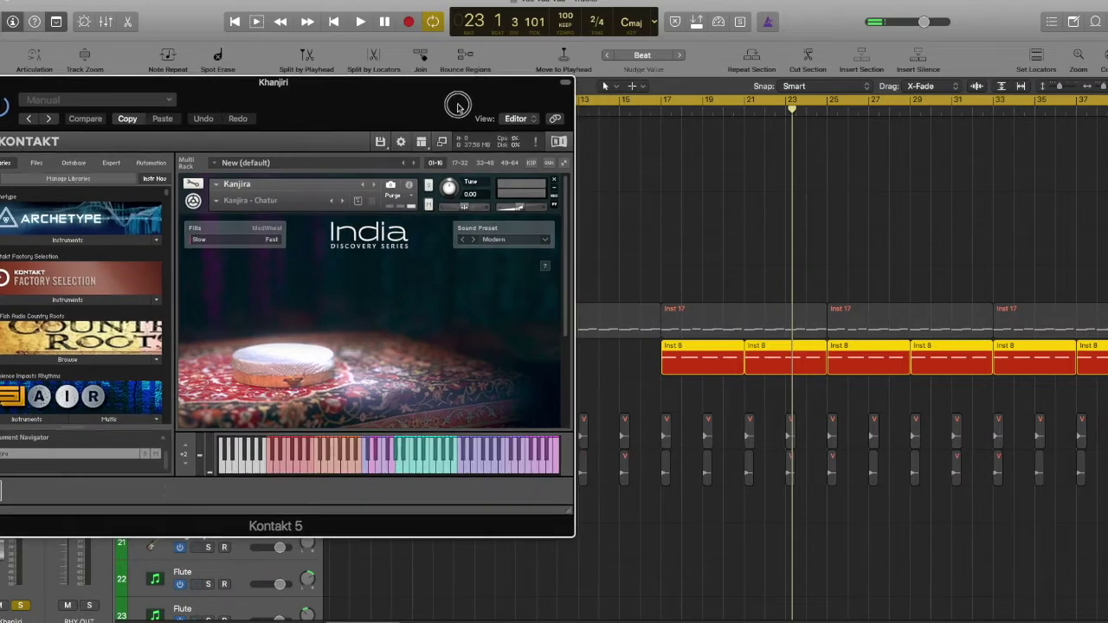
{"action": "left_click", "coordinate": [638, 110]}
{"action": "key", "text": "space"}
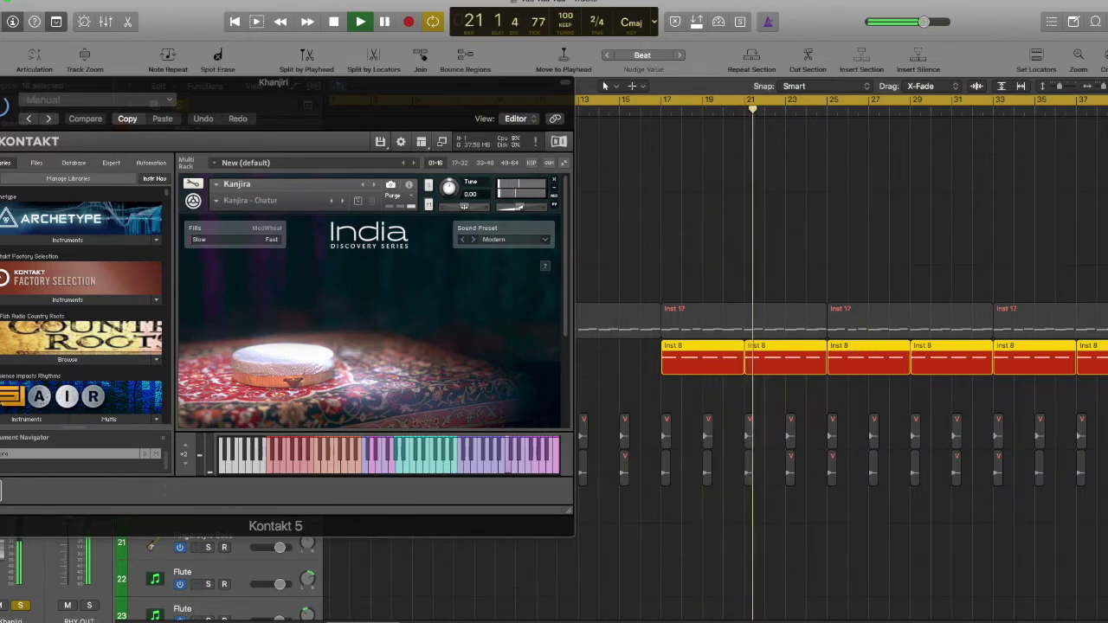
{"action": "key", "text": "super+w"}
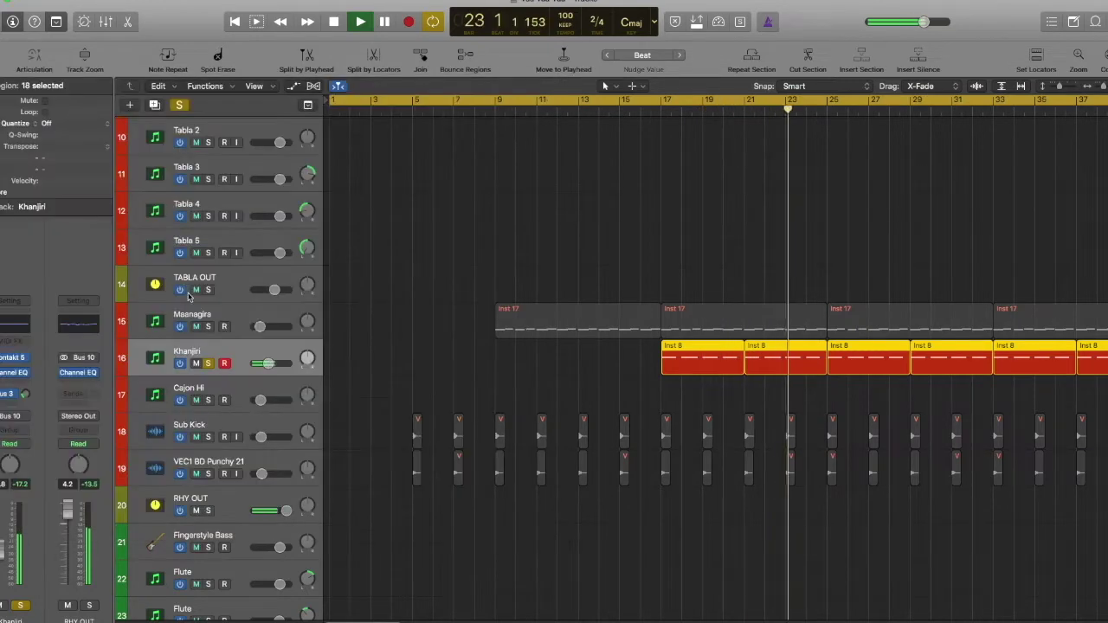
Step: Unsolo the Khanjiri track and play the full mix, replaying it from about bar 15 with the EP track in view
{"action": "left_click", "coordinate": [211, 368]}
{"action": "left_click", "coordinate": [209, 364]}
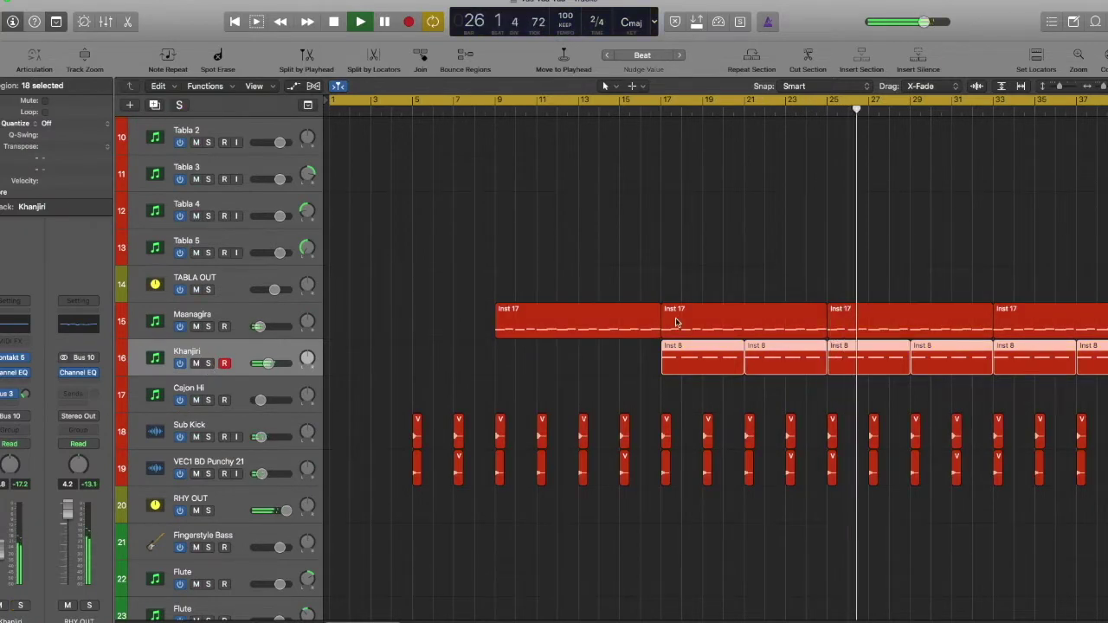
{"action": "scroll", "coordinate": [704, 422], "scroll_direction": "down", "scroll_amount": 3}
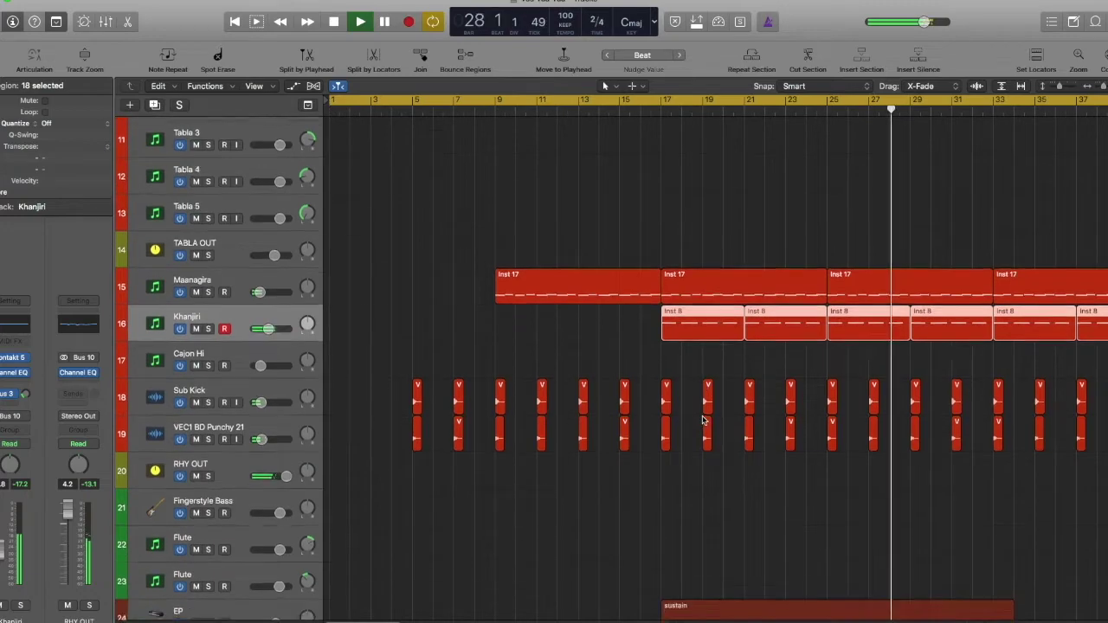
{"action": "scroll", "coordinate": [703, 420], "scroll_direction": "down", "scroll_amount": 5}
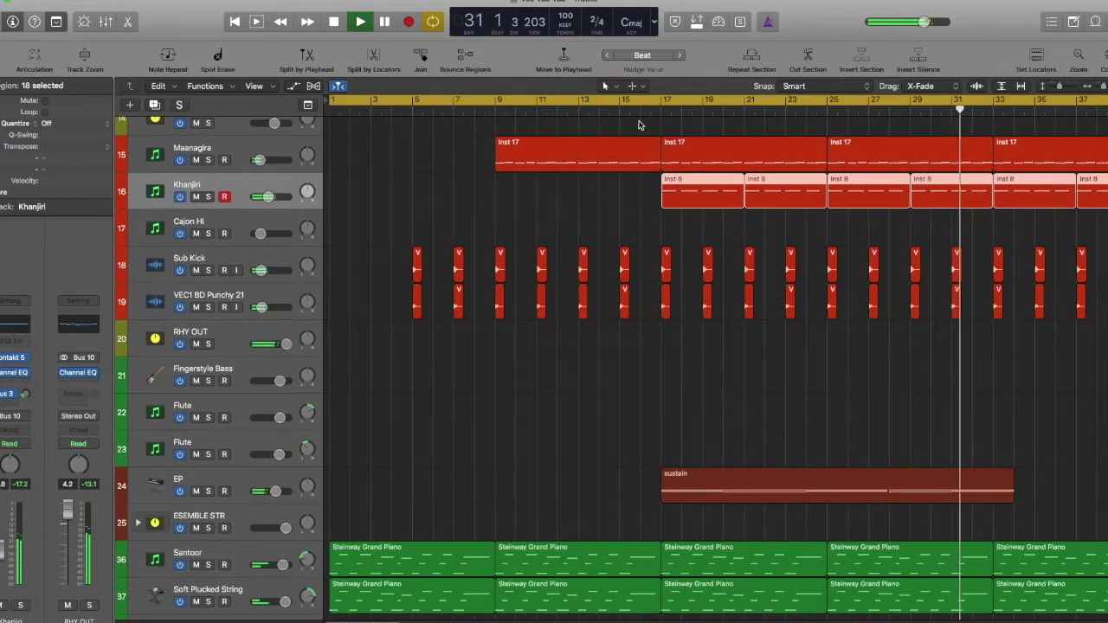
{"action": "left_click", "coordinate": [629, 111]}
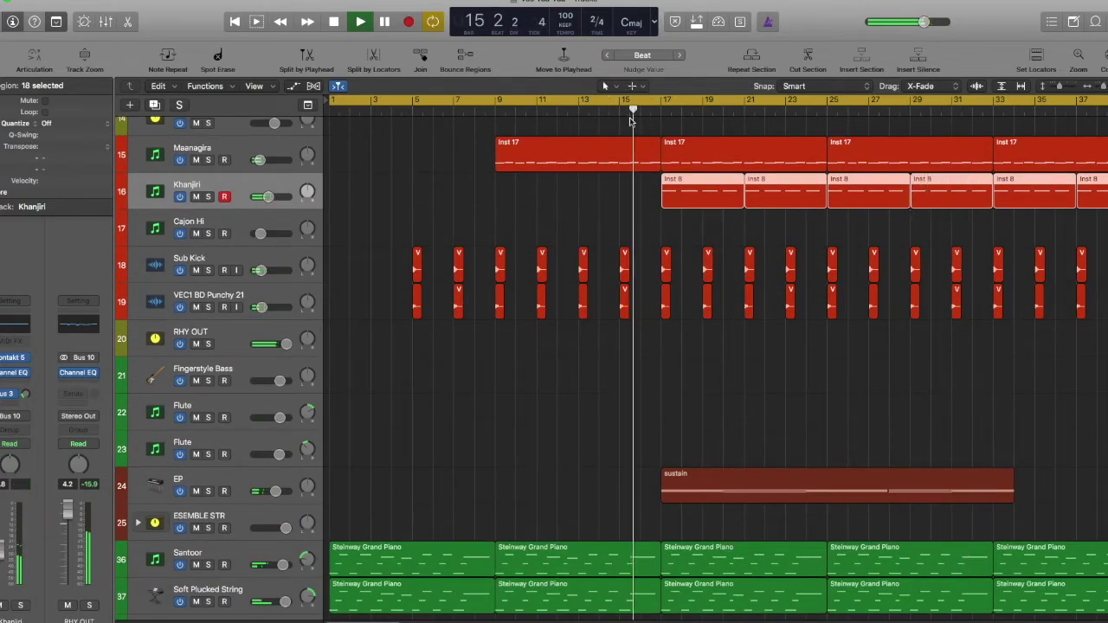
Step: Solo the EP track during playback and show its Vintage Electric Piano plug-in, closing the window again
{"action": "left_click", "coordinate": [251, 481]}
{"action": "left_click", "coordinate": [207, 492]}
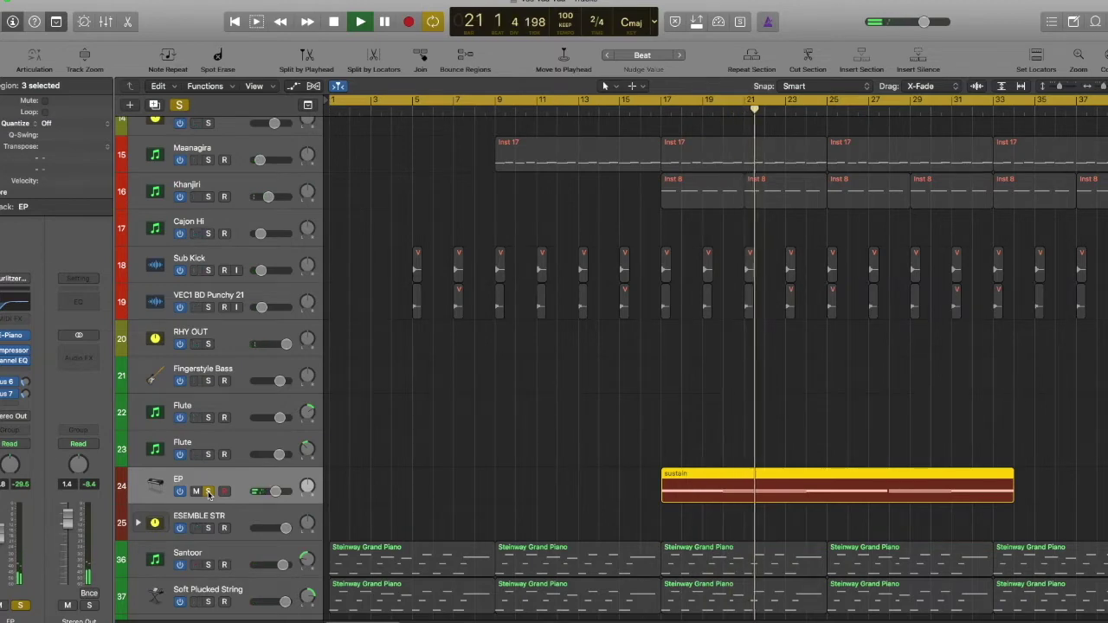
{"action": "left_click", "coordinate": [13, 338]}
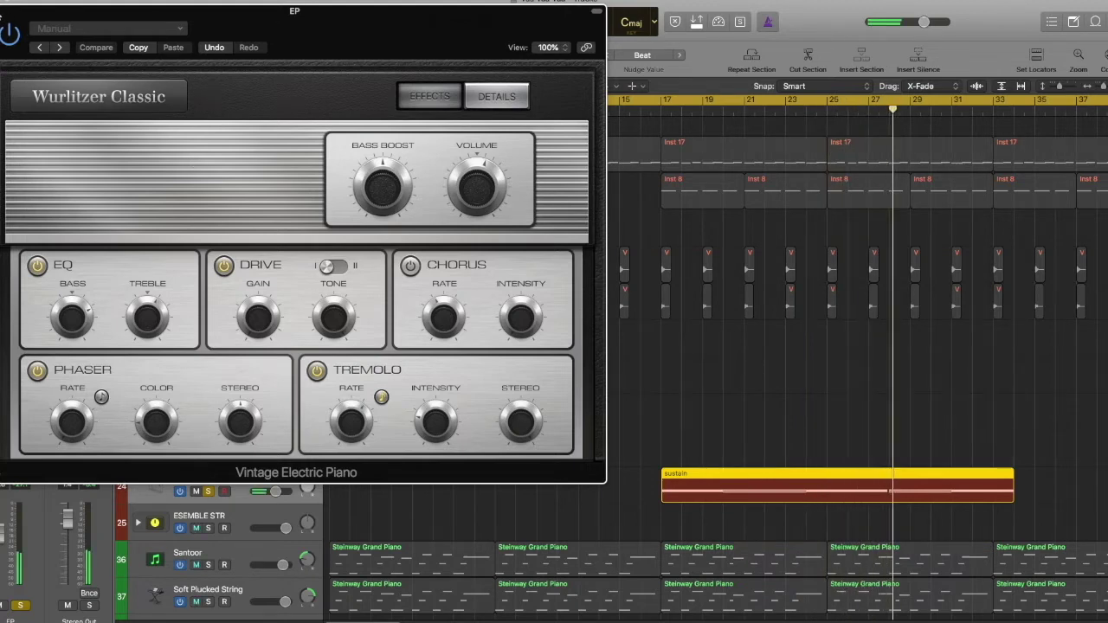
{"action": "left_click", "coordinate": [5, 12]}
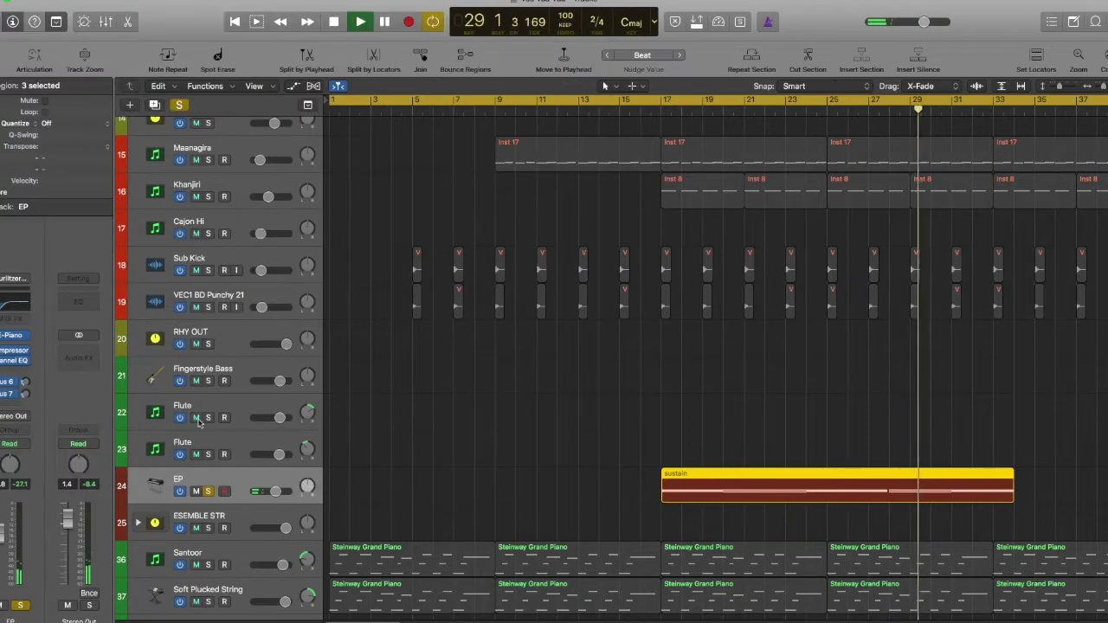
Step: Unsolo the EP track and play the full mix into the section after bar 33, showing the upper rhythm tracks
{"action": "left_click", "coordinate": [209, 490]}
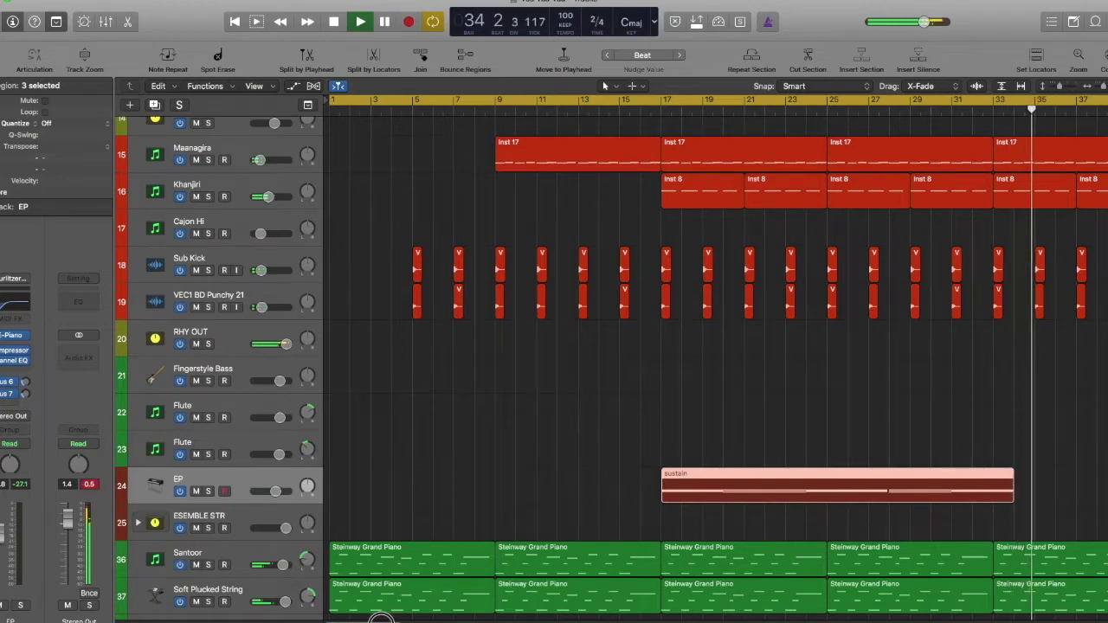
{"action": "scroll", "coordinate": [467, 589], "scroll_direction": "left", "scroll_amount": 5}
{"action": "scroll", "coordinate": [487, 561], "scroll_direction": "up", "scroll_amount": 6}
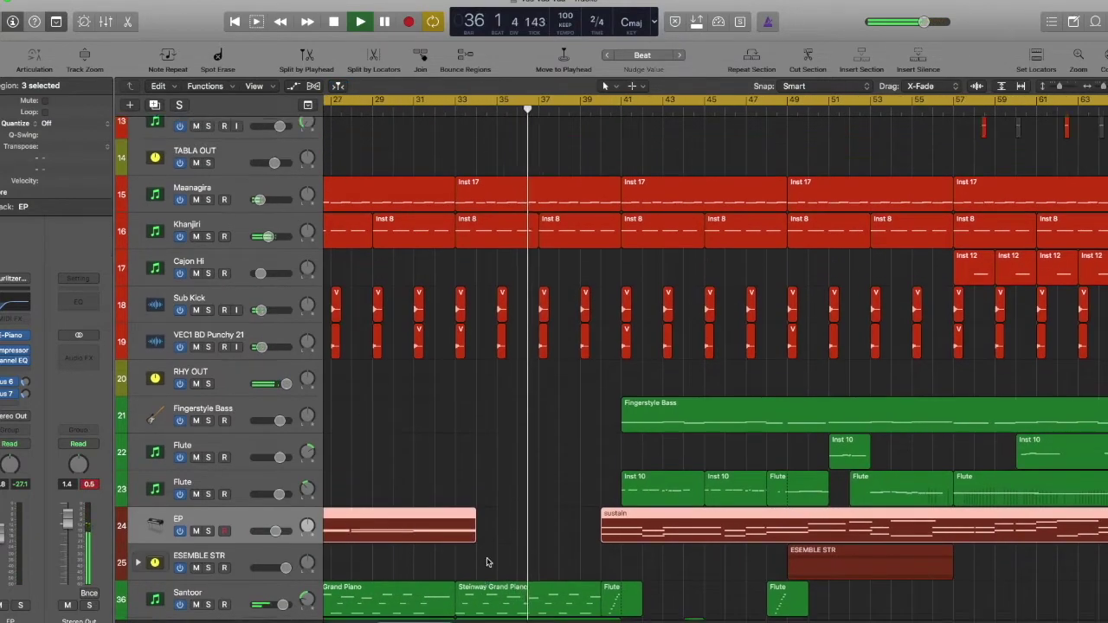
{"action": "scroll", "coordinate": [487, 561], "scroll_direction": "up", "scroll_amount": 6}
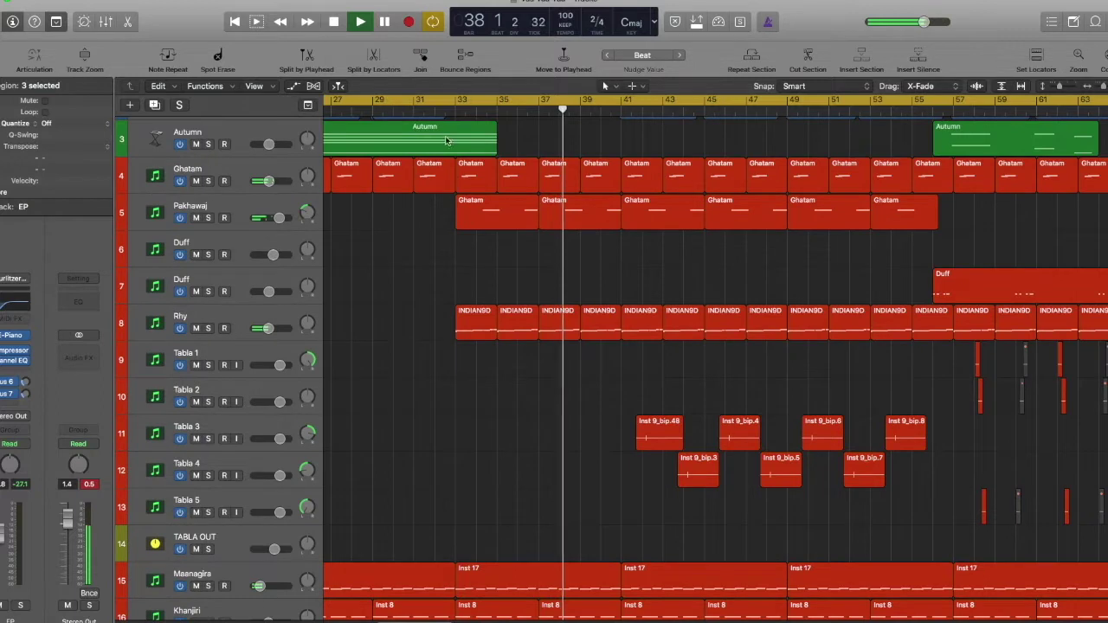
Step: Stop playback and replay the mix from about bar 31, leading into the Pakhawaj and Rhy entries at bar 33
{"action": "key", "text": "space"}
{"action": "left_click", "coordinate": [425, 110]}
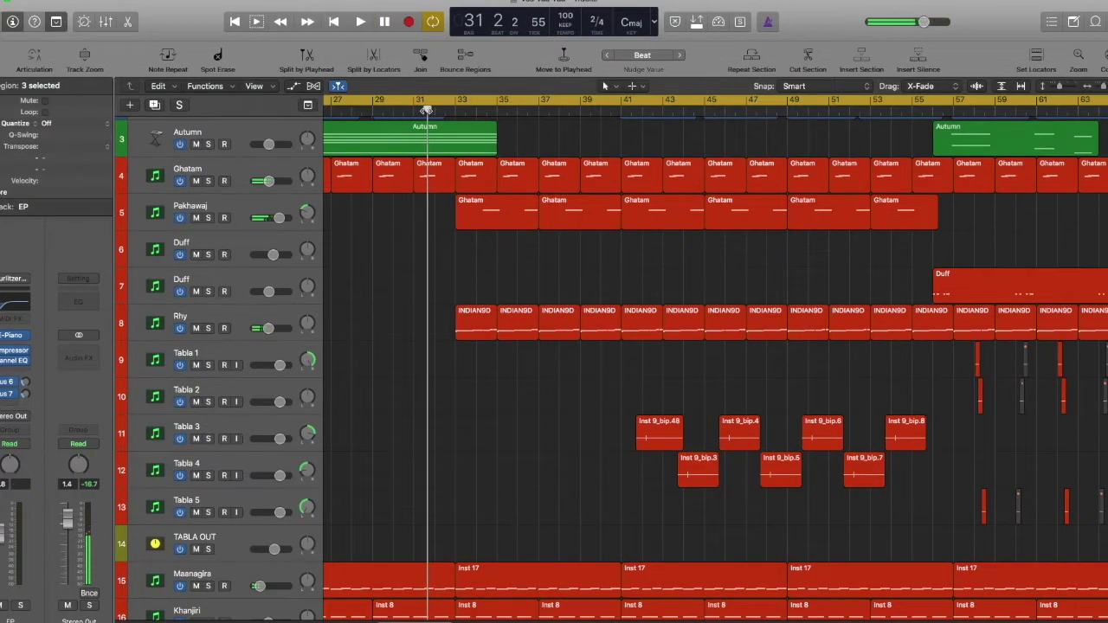
{"action": "key", "text": "space"}
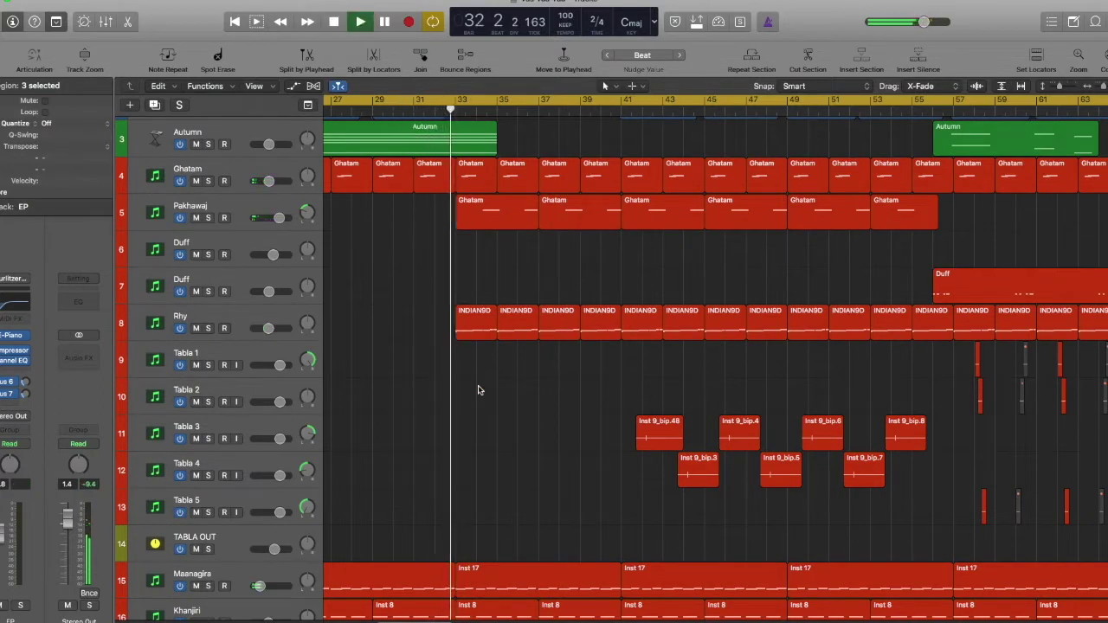
Step: Solo the Rhy track during playback and show its Stylus RMX instrument with the INDIAN9D element in the browser
{"action": "left_click", "coordinate": [207, 328]}
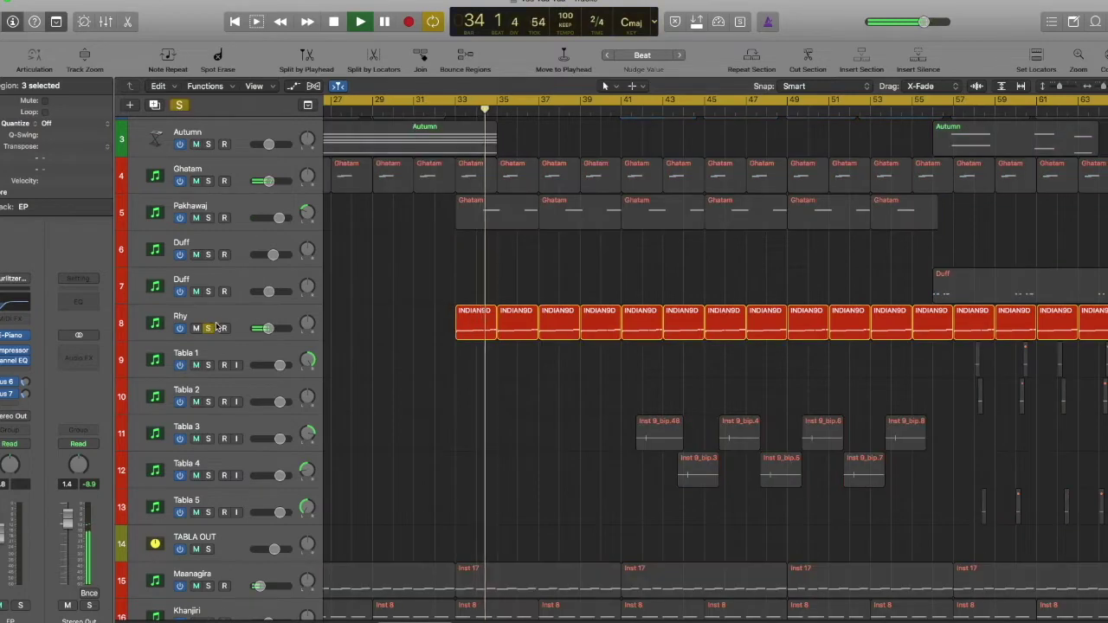
{"action": "left_click", "coordinate": [228, 312]}
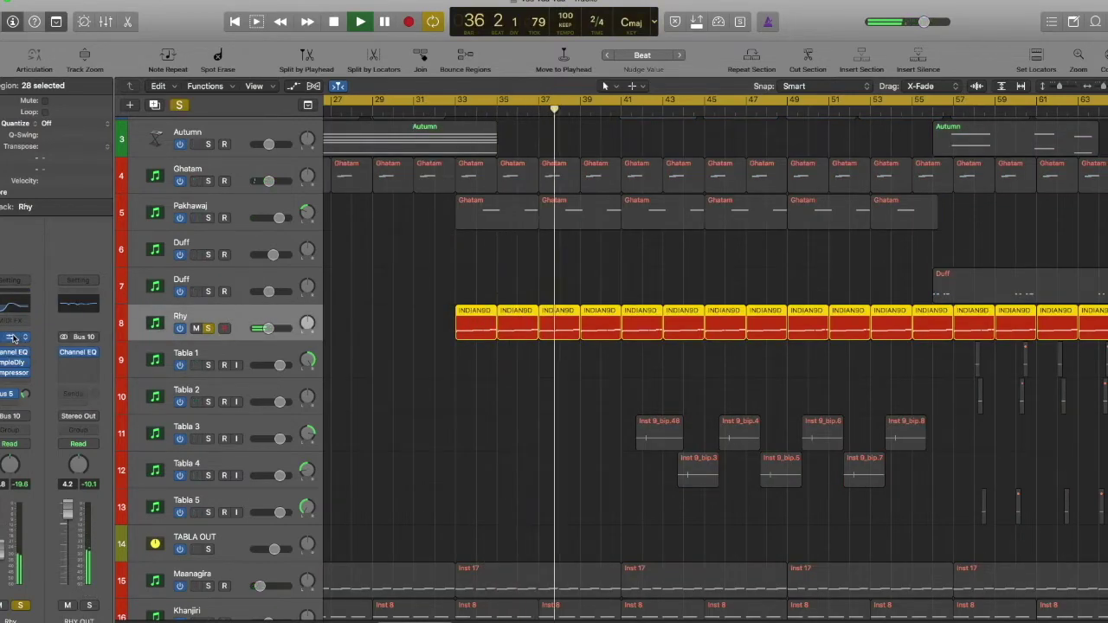
{"action": "left_click", "coordinate": [13, 338]}
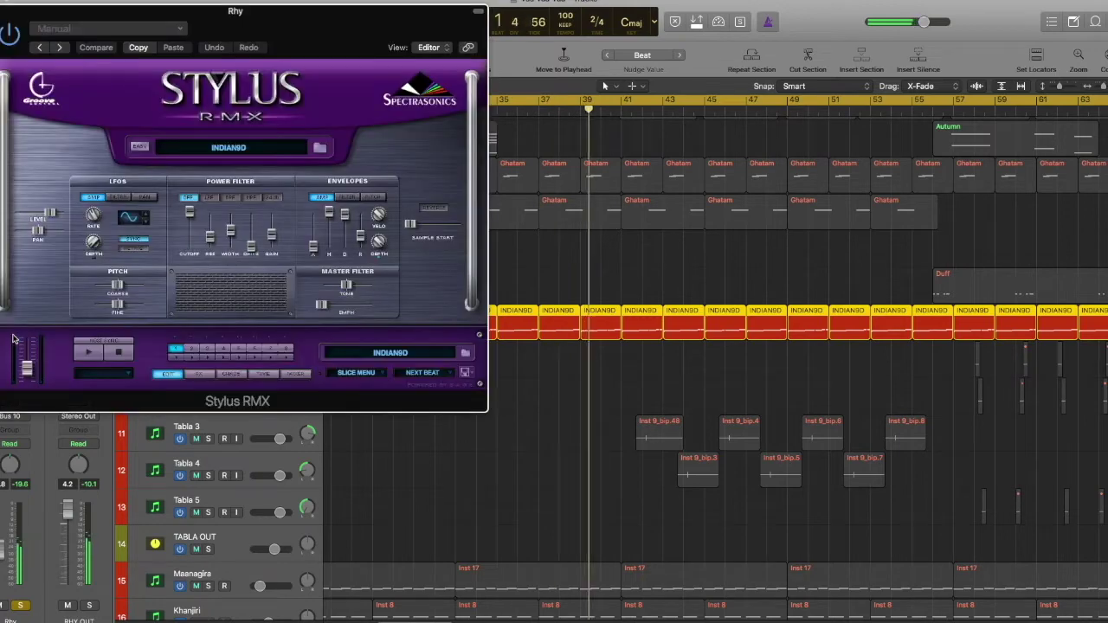
{"action": "left_click", "coordinate": [244, 161]}
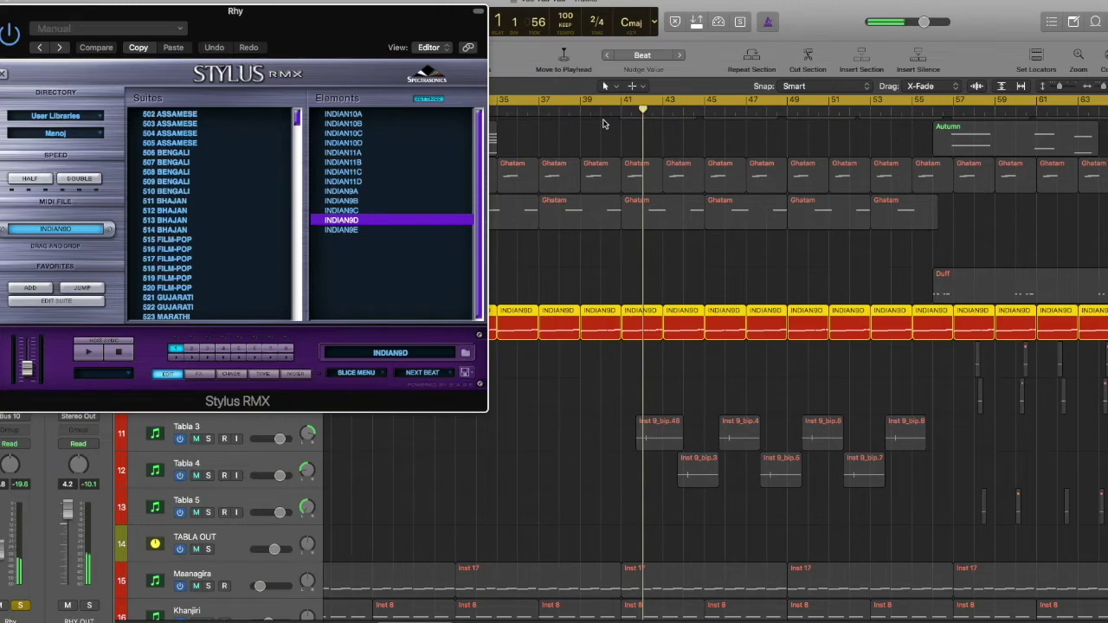
Step: Replay the soloed Rhy loop from about bar 39 and lower its Stylus RMX level slightly, closing the plug-in window
{"action": "left_click_drag", "start_coordinate": [335, 26], "coordinate": [342, 94]}
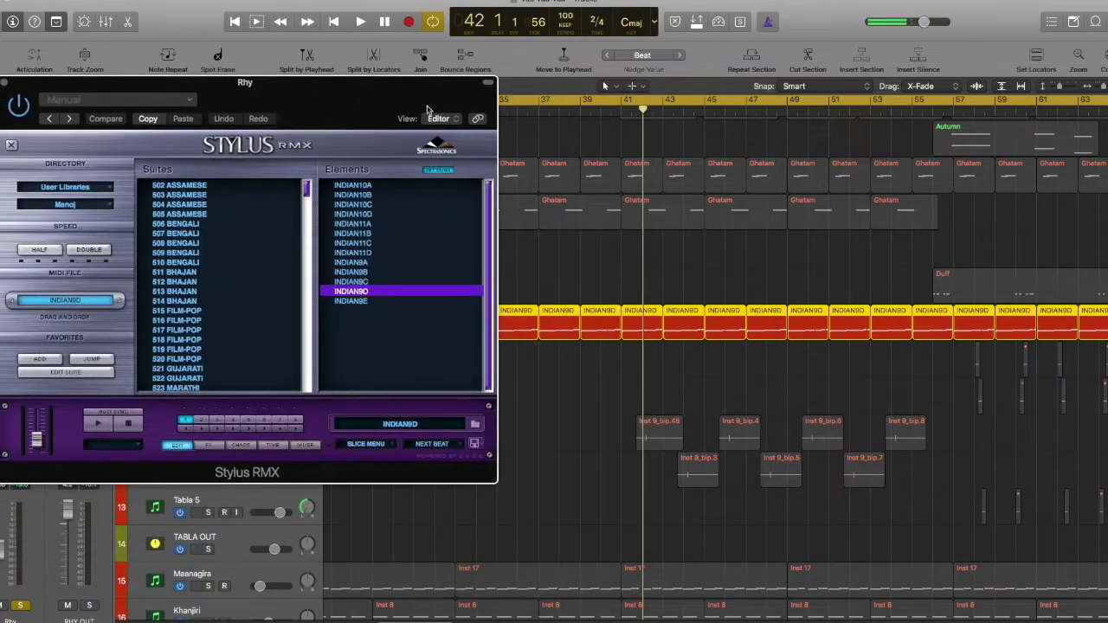
{"action": "left_click", "coordinate": [583, 113]}
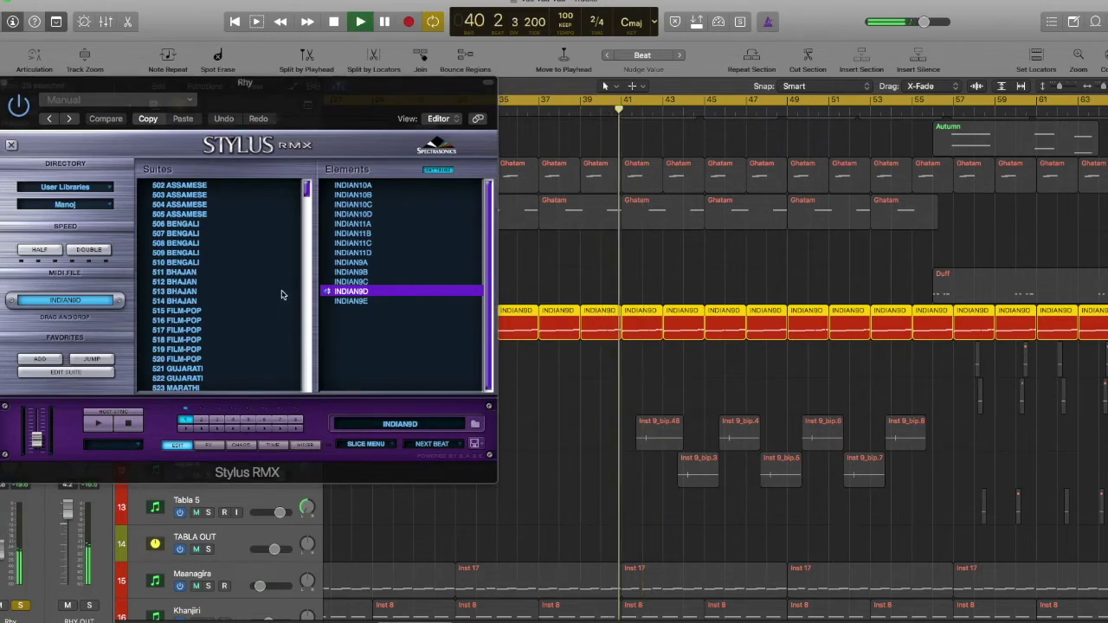
{"action": "left_click_drag", "start_coordinate": [39, 440], "coordinate": [43, 447]}
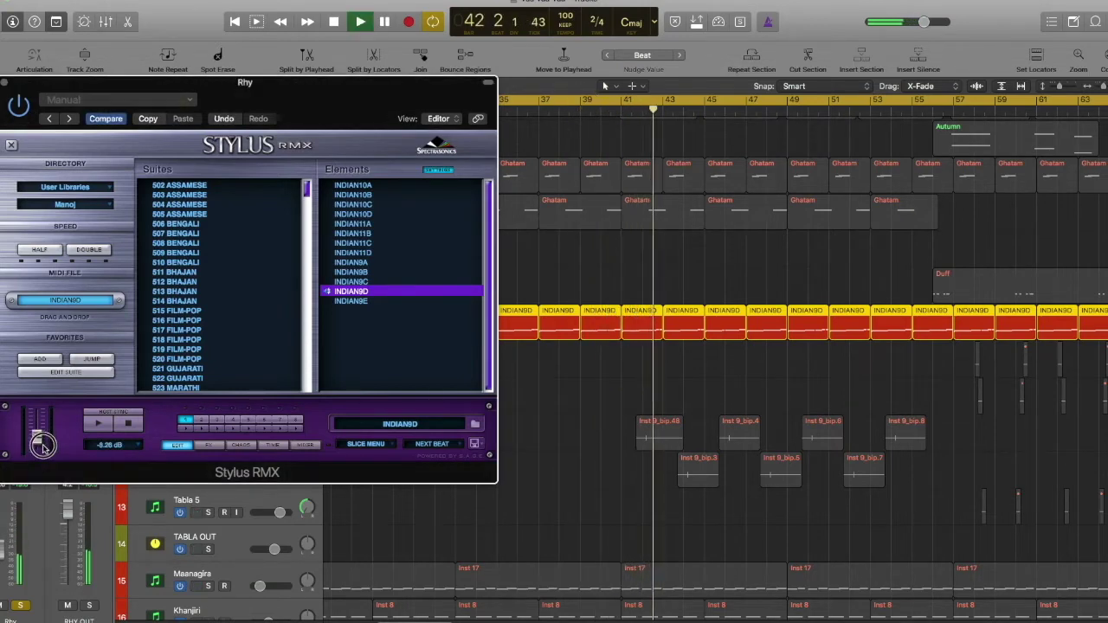
{"action": "left_click", "coordinate": [6, 84]}
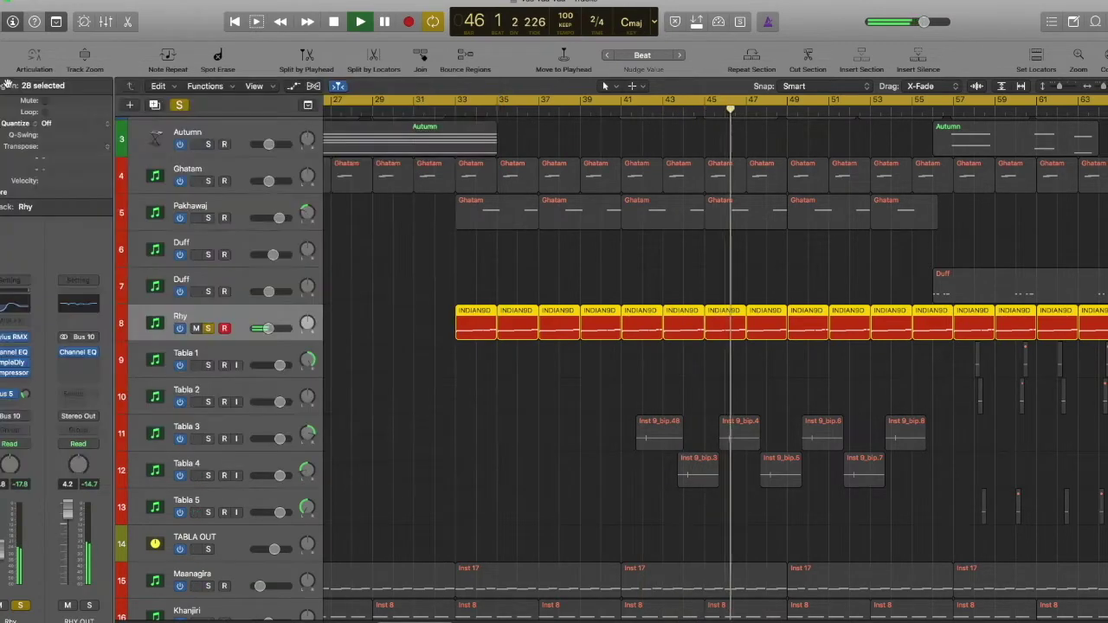
Step: Unsolo the Rhy track and replay the full mix from about bar 31
{"action": "left_click", "coordinate": [208, 329]}
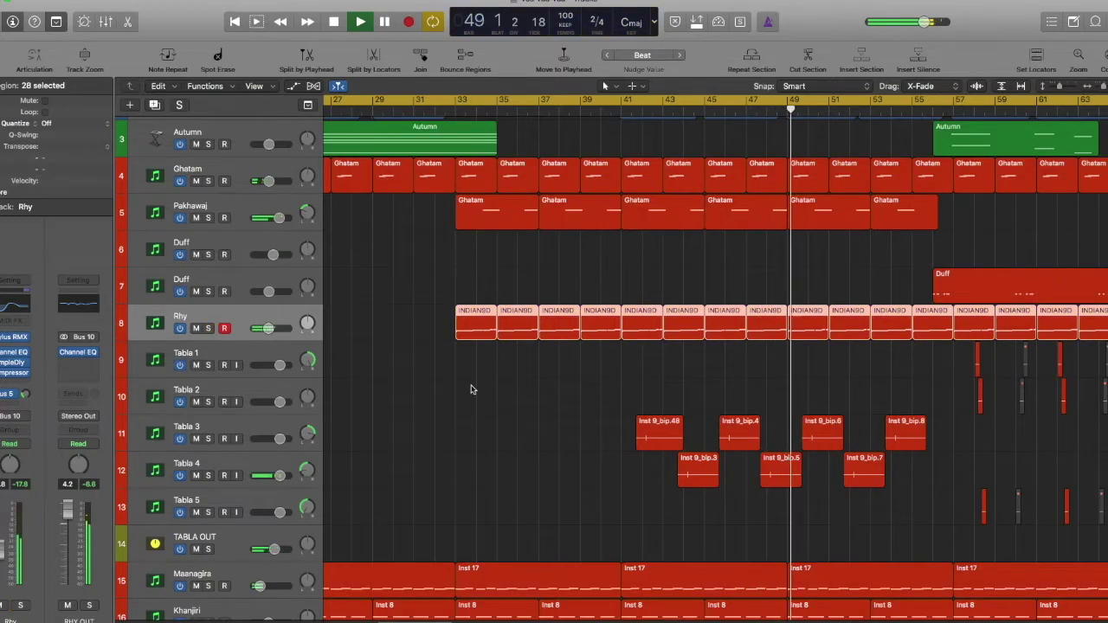
{"action": "left_click", "coordinate": [416, 109]}
{"action": "key", "text": "space"}
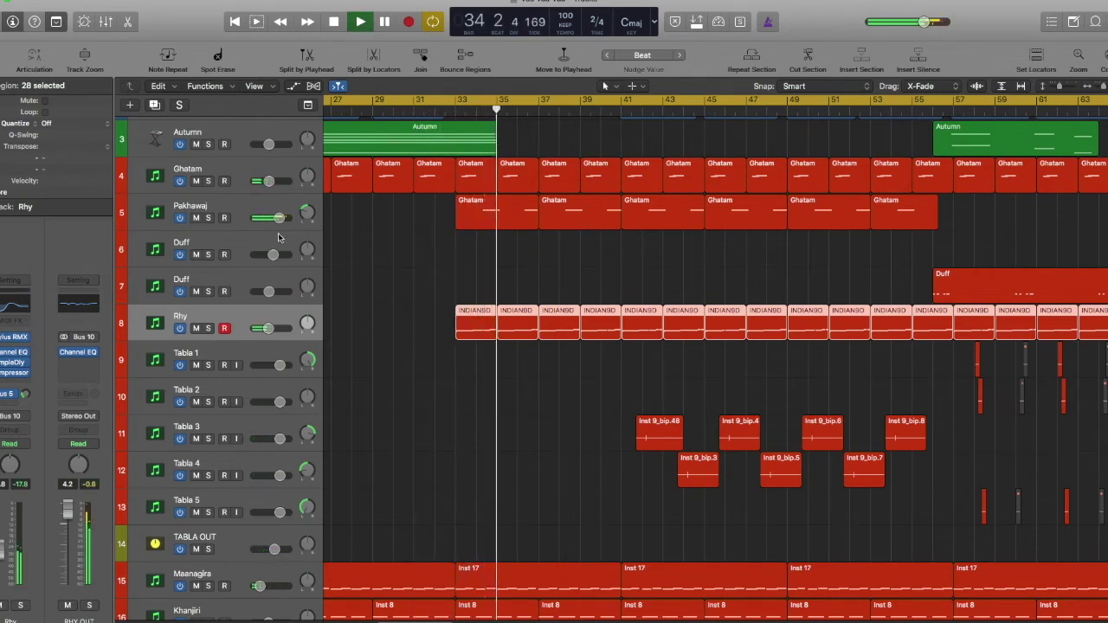
Step: Solo the Rhy and Pakhawaj tracks together and play them from about bar 33
{"action": "left_click", "coordinate": [208, 329]}
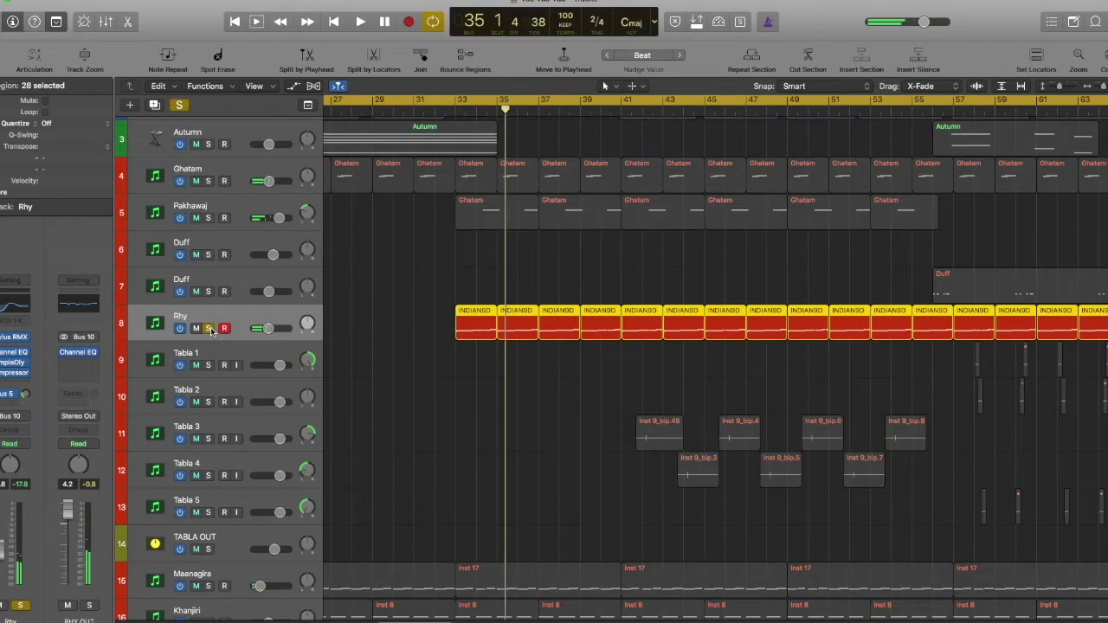
{"action": "left_click", "coordinate": [209, 217]}
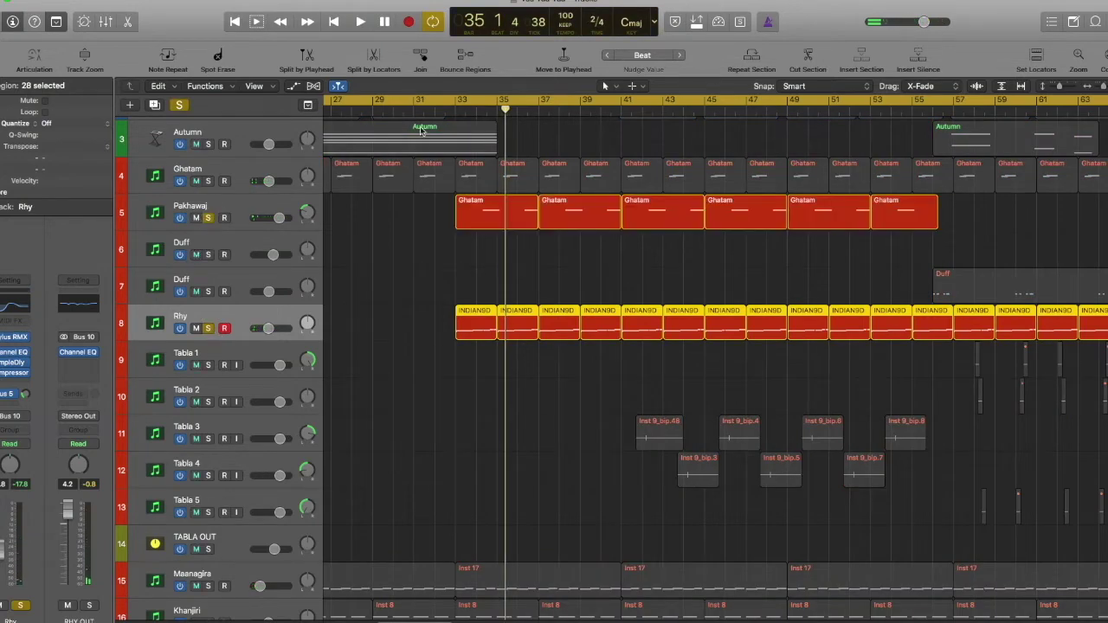
{"action": "key", "text": "space"}
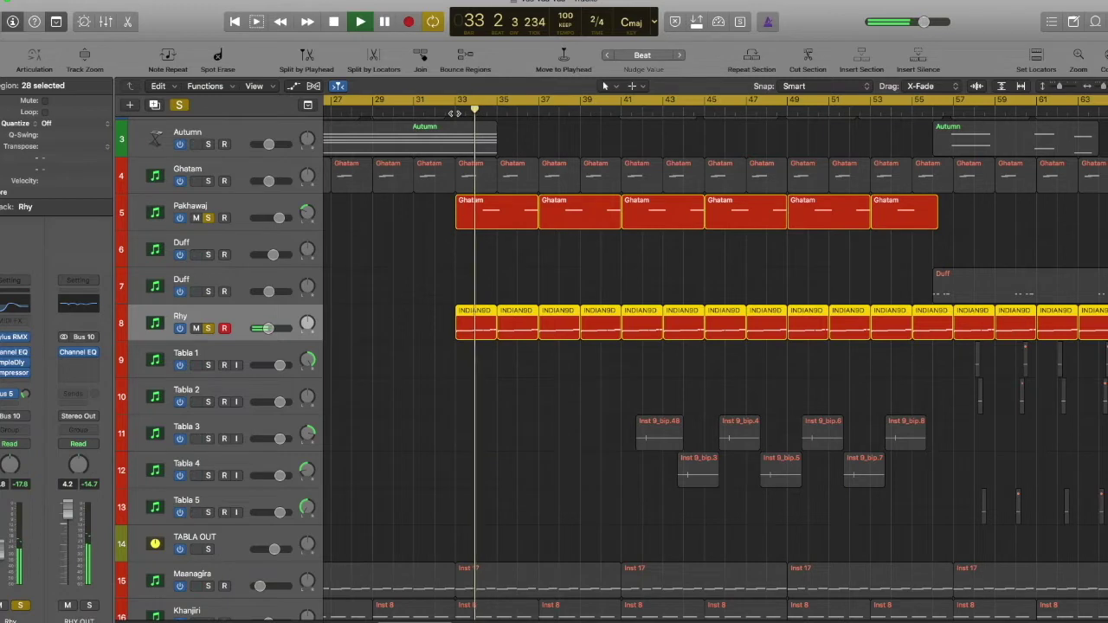
Step: Show the Pakhawaj track's Kontakt 5 instrument with playback stopped, moving its window clear of the regions at bar 33
{"action": "left_click", "coordinate": [236, 210]}
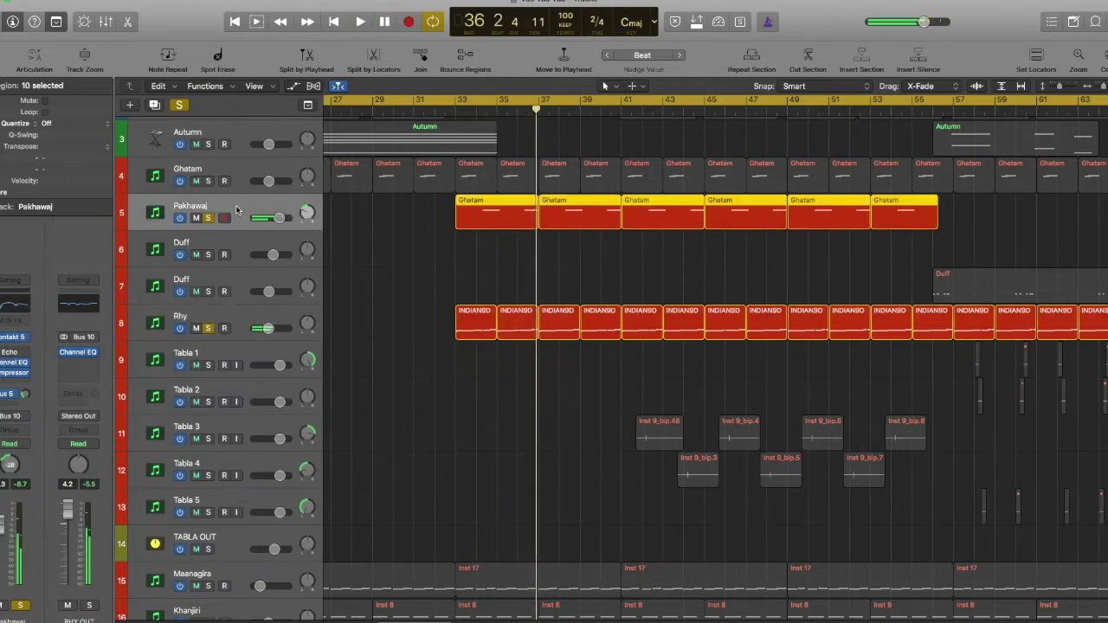
{"action": "left_click", "coordinate": [11, 339]}
{"action": "left_click_drag", "start_coordinate": [363, 19], "coordinate": [942, 52]}
{"action": "key", "text": "Return"}
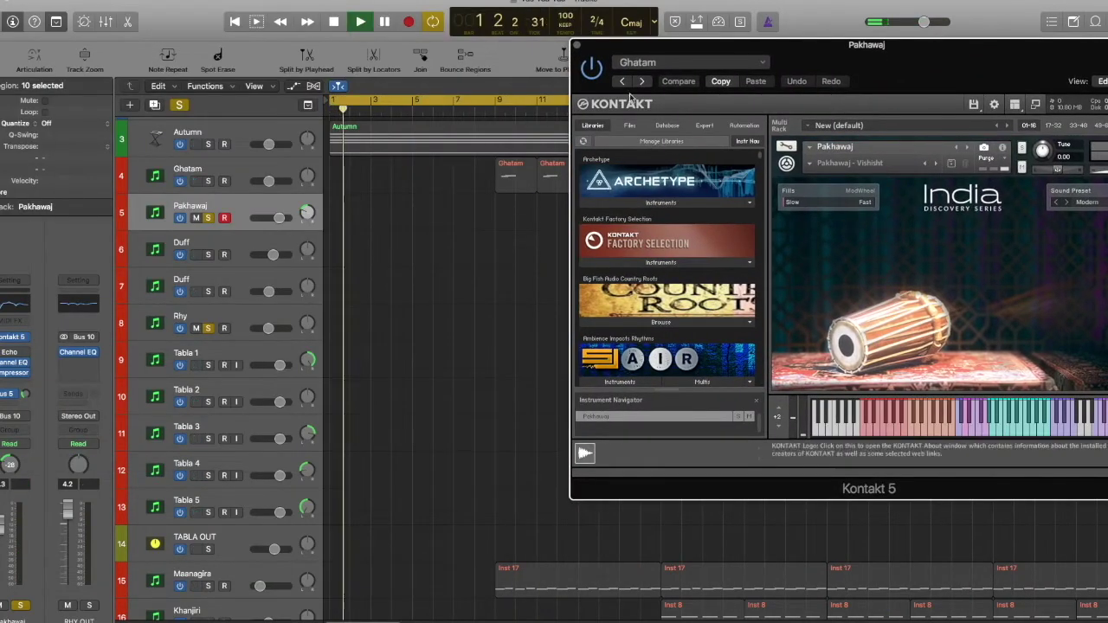
{"action": "key", "text": "space"}
{"action": "left_click_drag", "start_coordinate": [688, 44], "coordinate": [243, 192]}
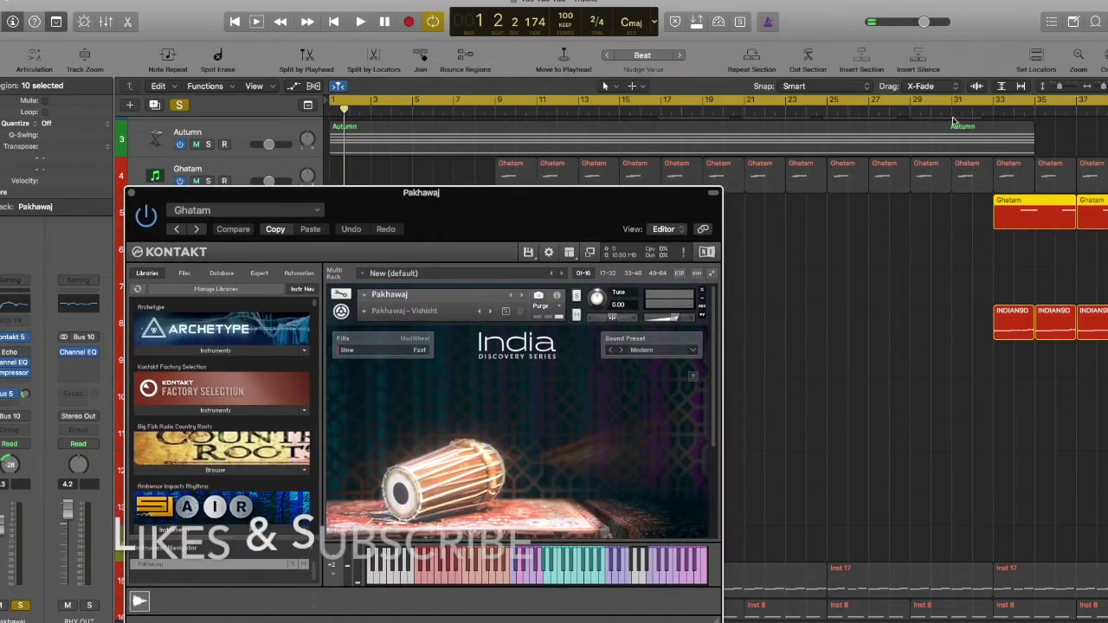
Step: Play the soloed Pakhawaj and Rhy tracks briefly from just before bar 33 and stop again
{"action": "left_click", "coordinate": [987, 111]}
{"action": "key", "text": "space"}
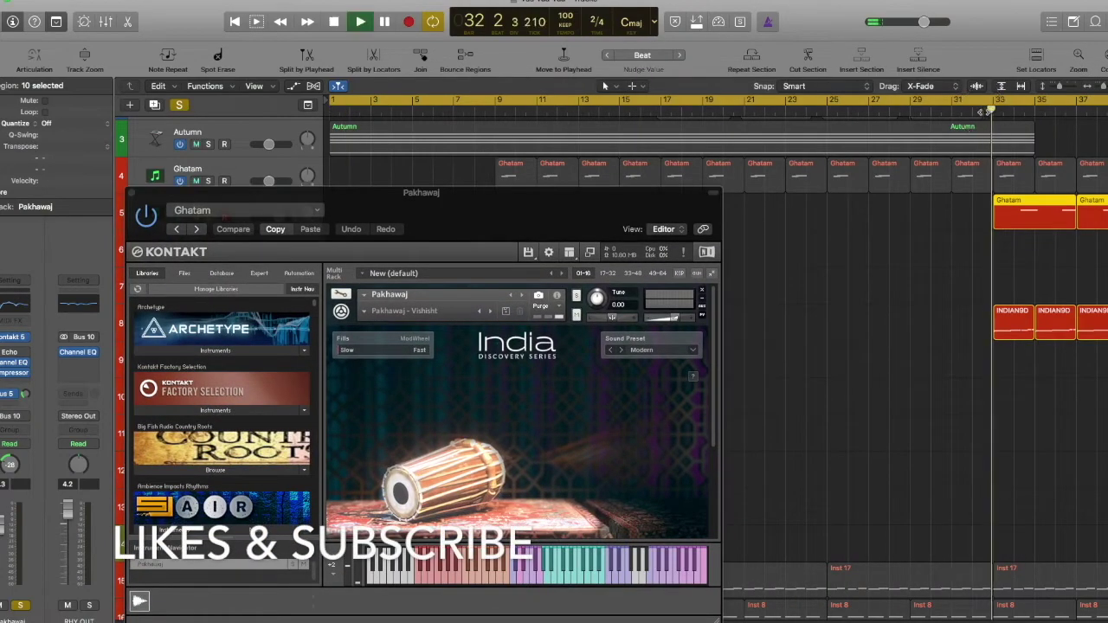
{"action": "key", "text": "space"}
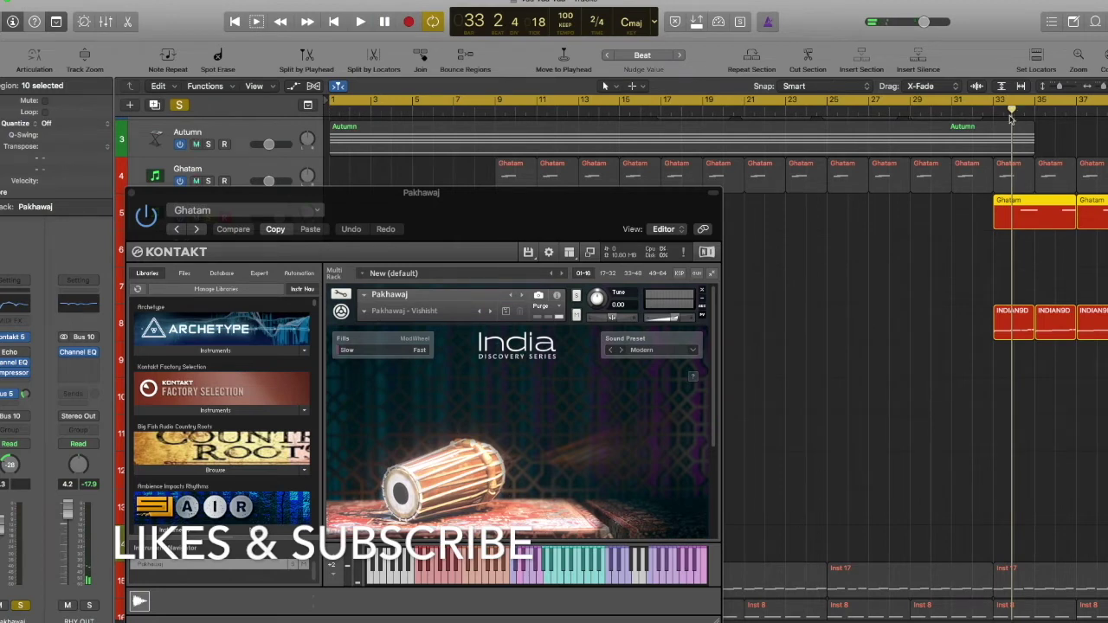
Step: Replay the soloed Pakhawaj and Rhy tracks from about bar 32 beside the Kontakt 5 window, closing the window during playback
{"action": "left_click_drag", "start_coordinate": [597, 209], "coordinate": [536, 69]}
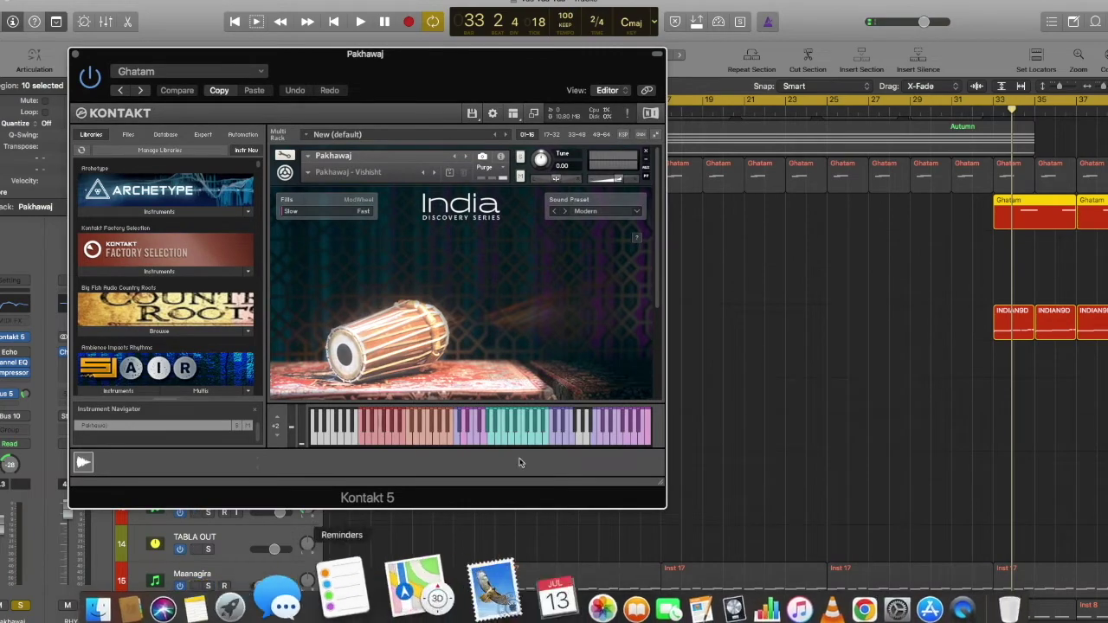
{"action": "scroll", "coordinate": [391, 620], "scroll_direction": "right", "scroll_amount": 15}
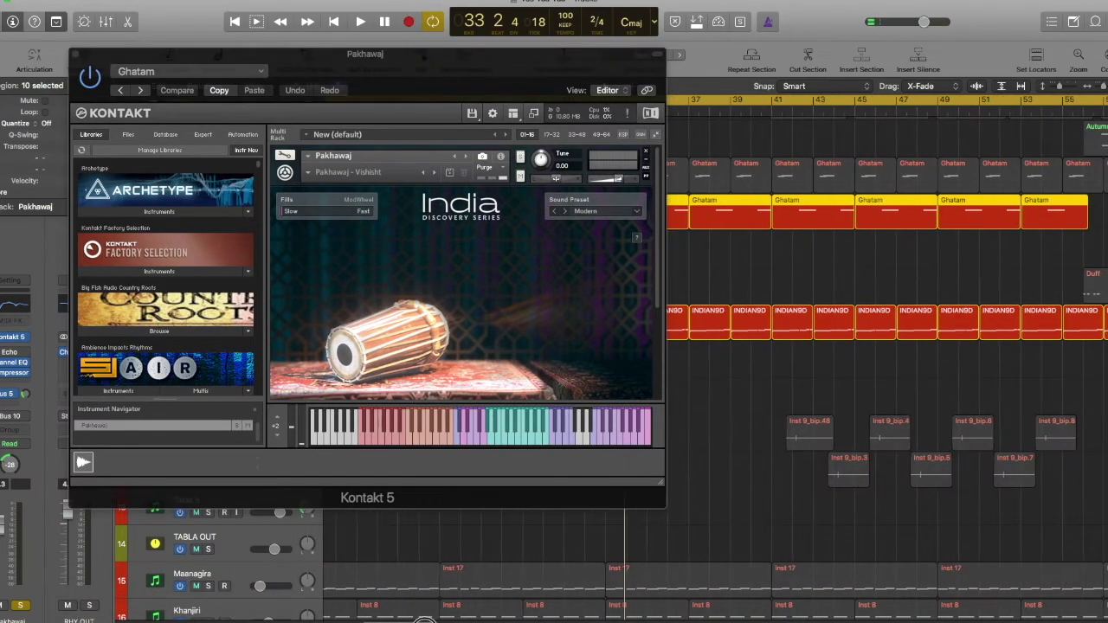
{"action": "left_click_drag", "start_coordinate": [390, 56], "coordinate": [947, 149]}
{"action": "left_click_drag", "start_coordinate": [446, 620], "coordinate": [434, 621]}
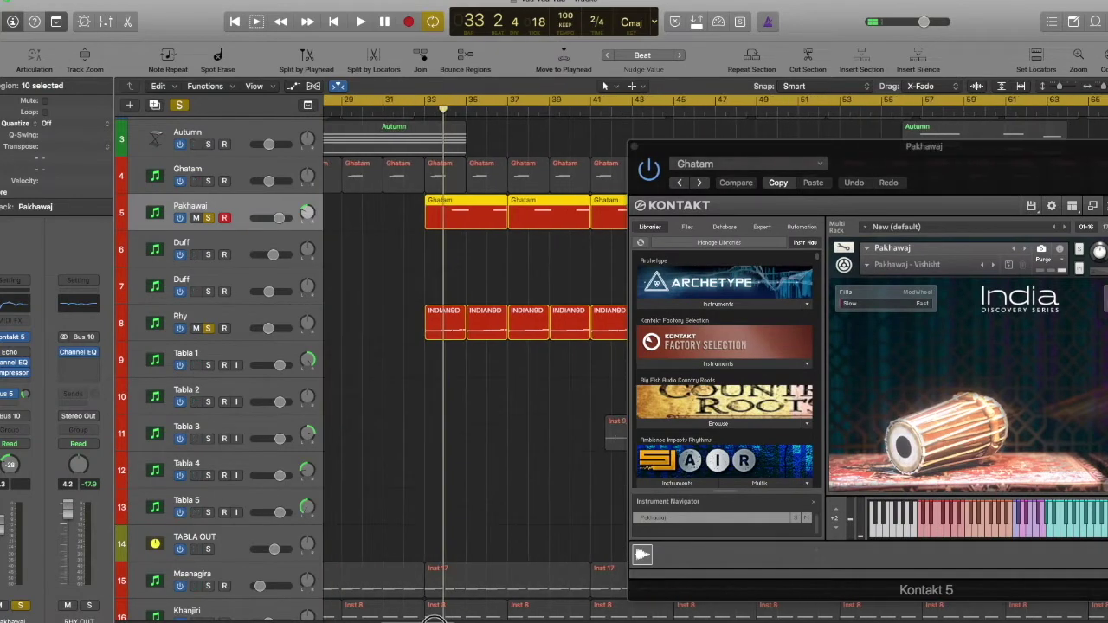
{"action": "left_click", "coordinate": [402, 110]}
{"action": "key", "text": "space"}
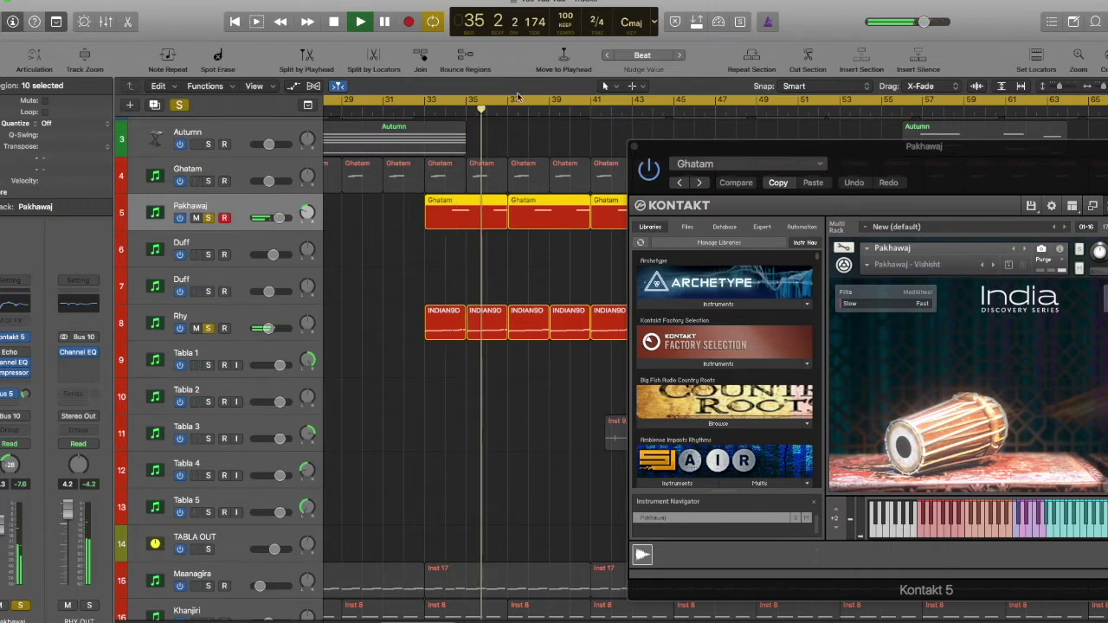
{"action": "left_click_drag", "start_coordinate": [930, 152], "coordinate": [736, 144]}
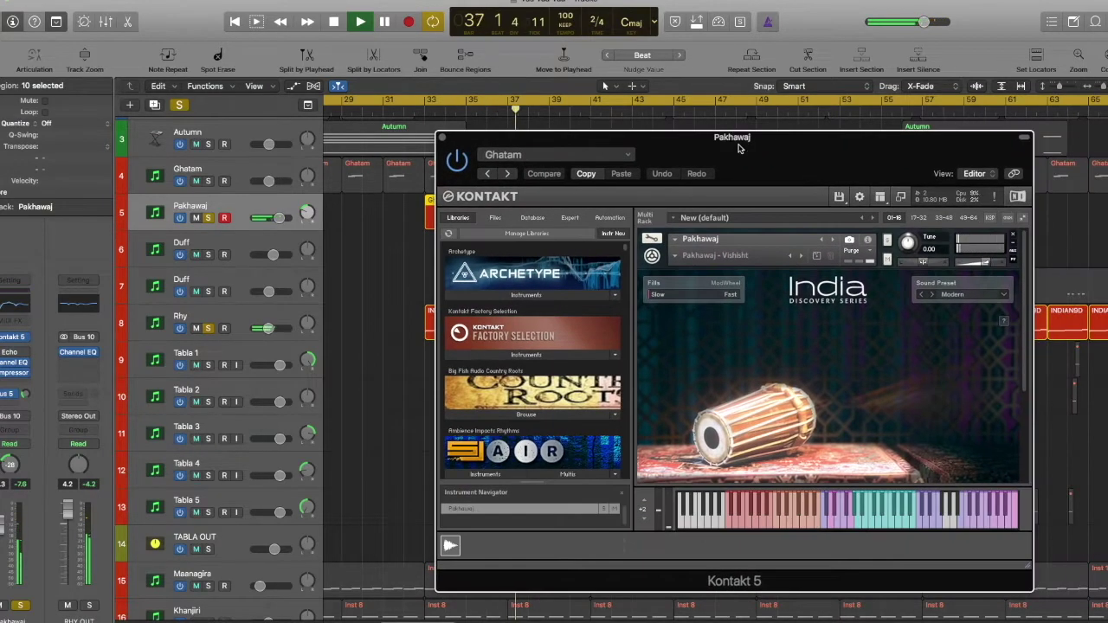
{"action": "left_click", "coordinate": [442, 139]}
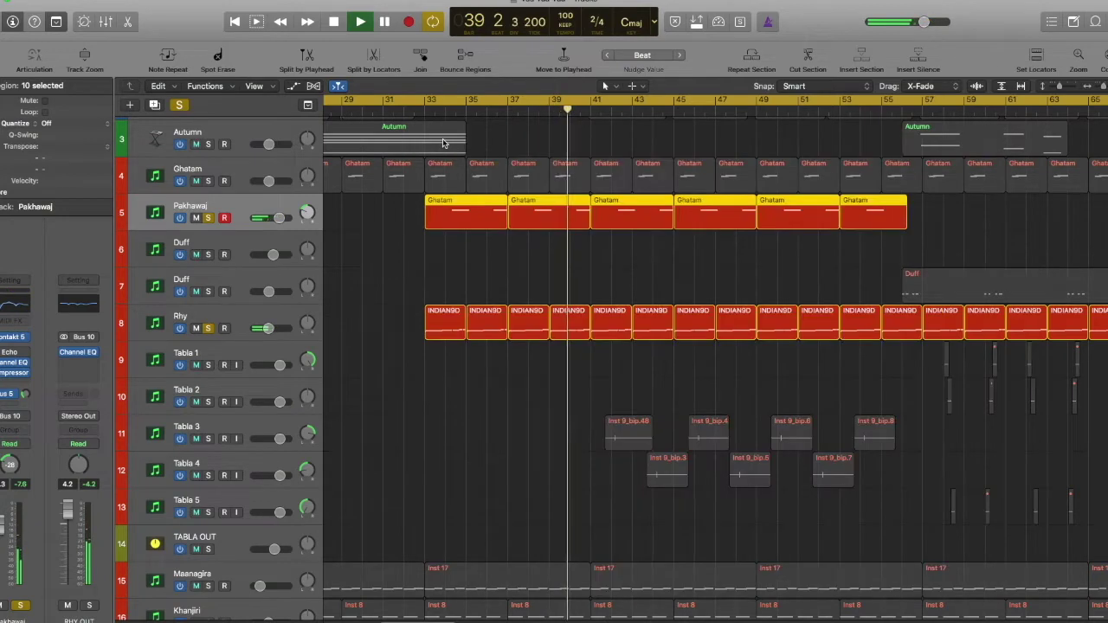
Step: Add the Ghatam, Tabla 3 and Tabla 4 tracks to the solo, stopping playback and clearing the region selection
{"action": "left_click", "coordinate": [208, 181]}
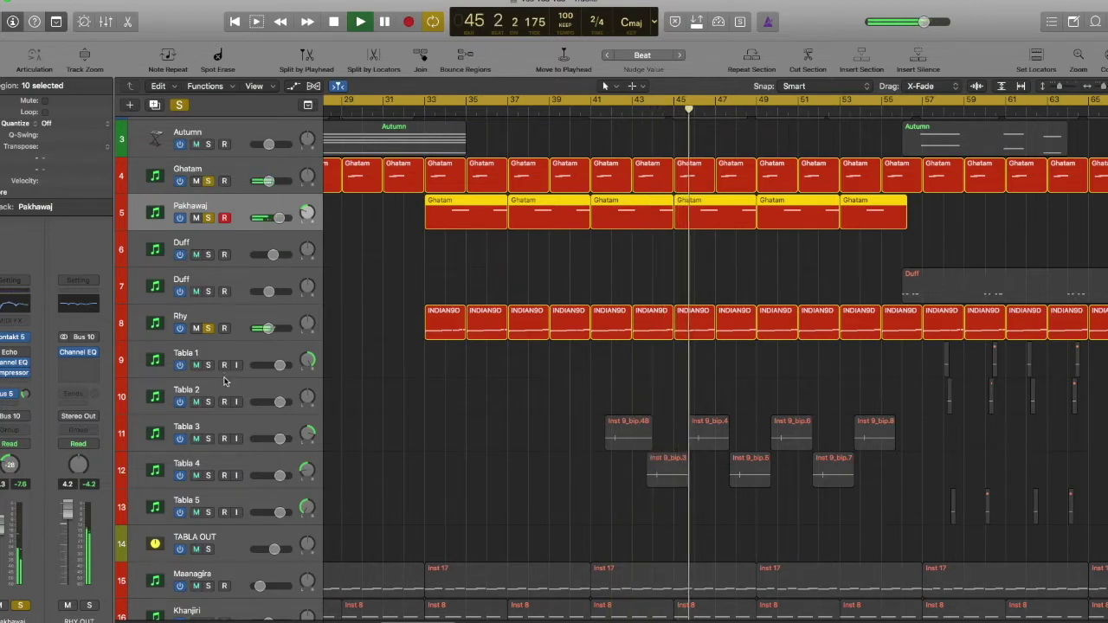
{"action": "key", "text": "space"}
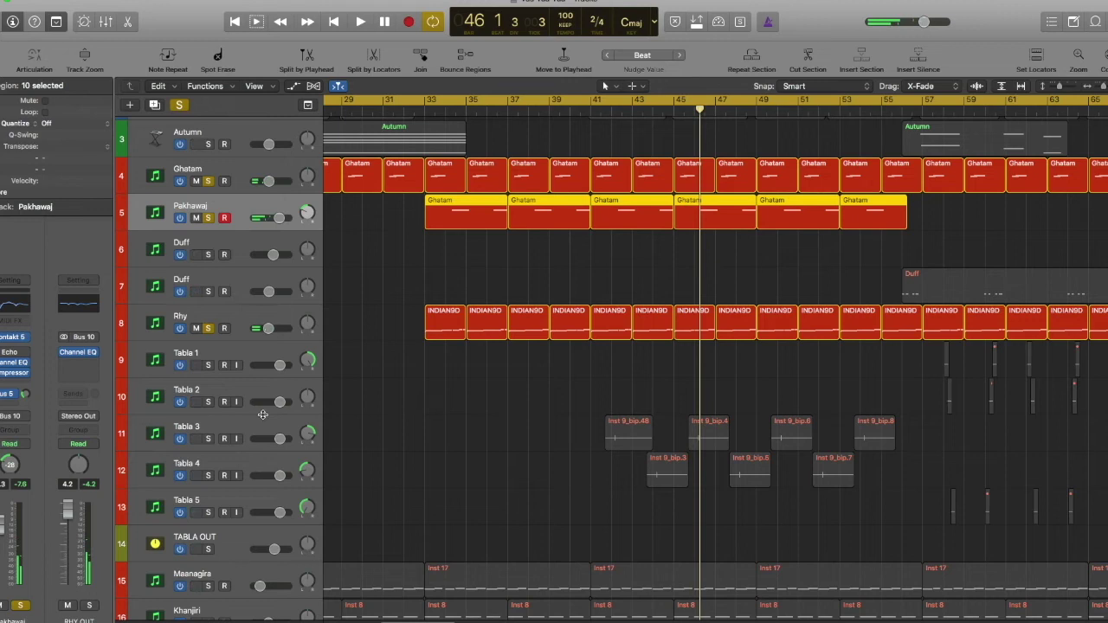
{"action": "left_click", "coordinate": [208, 439]}
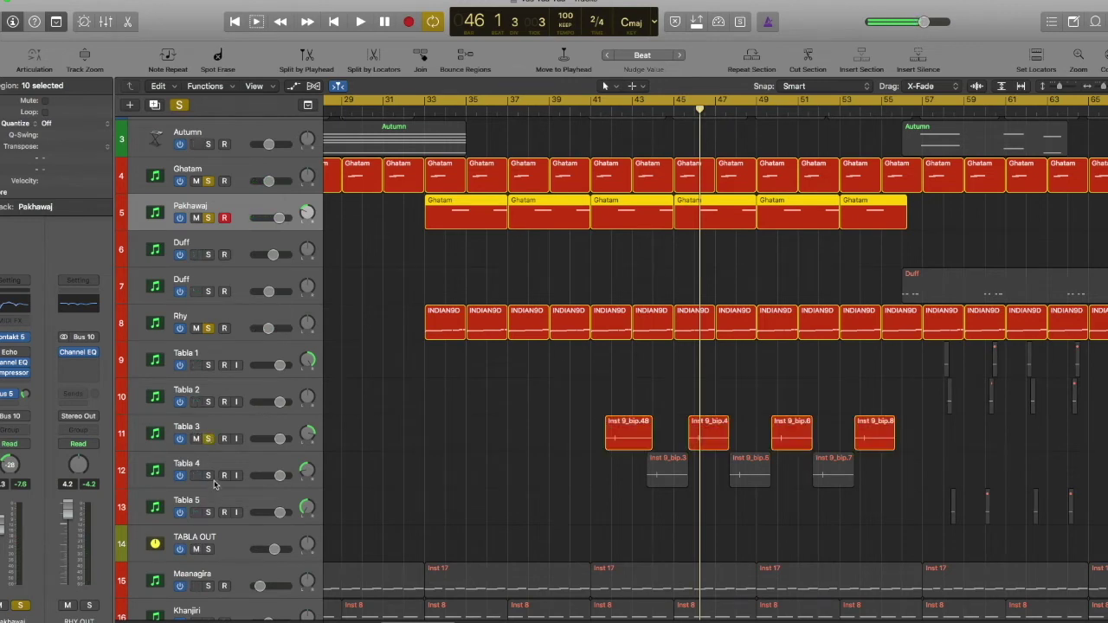
{"action": "left_click", "coordinate": [207, 476]}
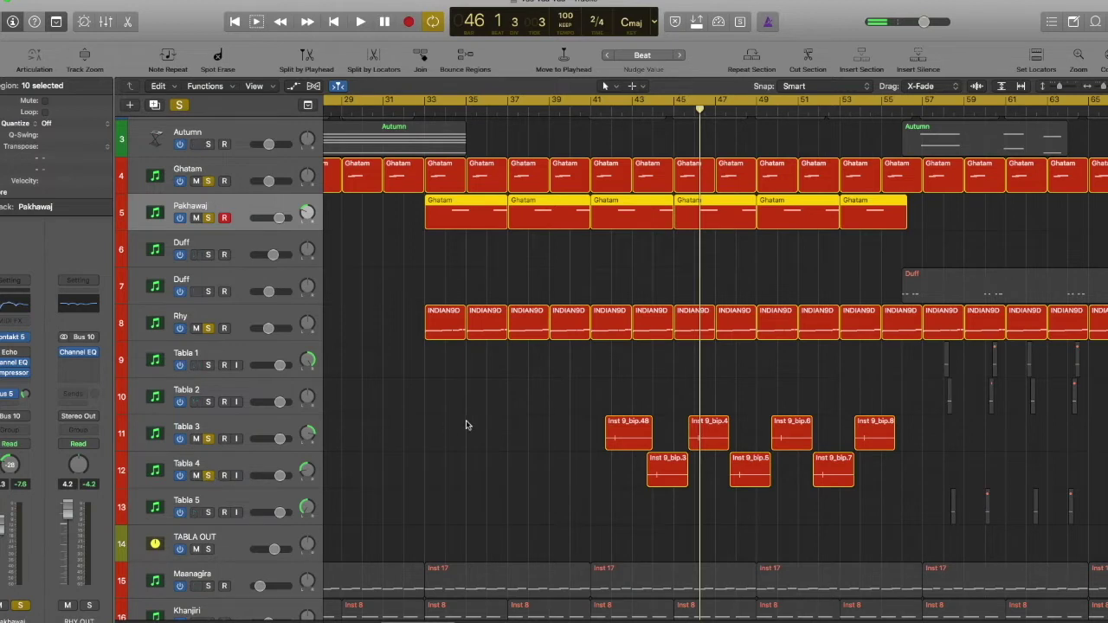
{"action": "left_click", "coordinate": [502, 422]}
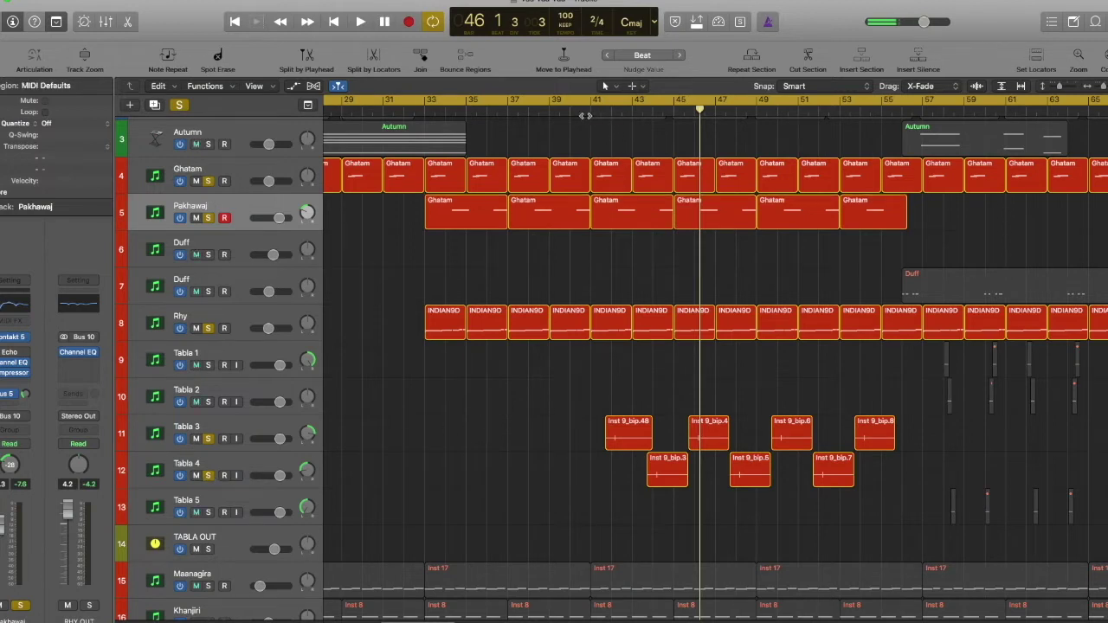
Step: Play the soloed percussion from bar 41 with the Tabla 3 and Tabla 4 regions enlarged and the Tabla 3 track selected
{"action": "left_click", "coordinate": [587, 115]}
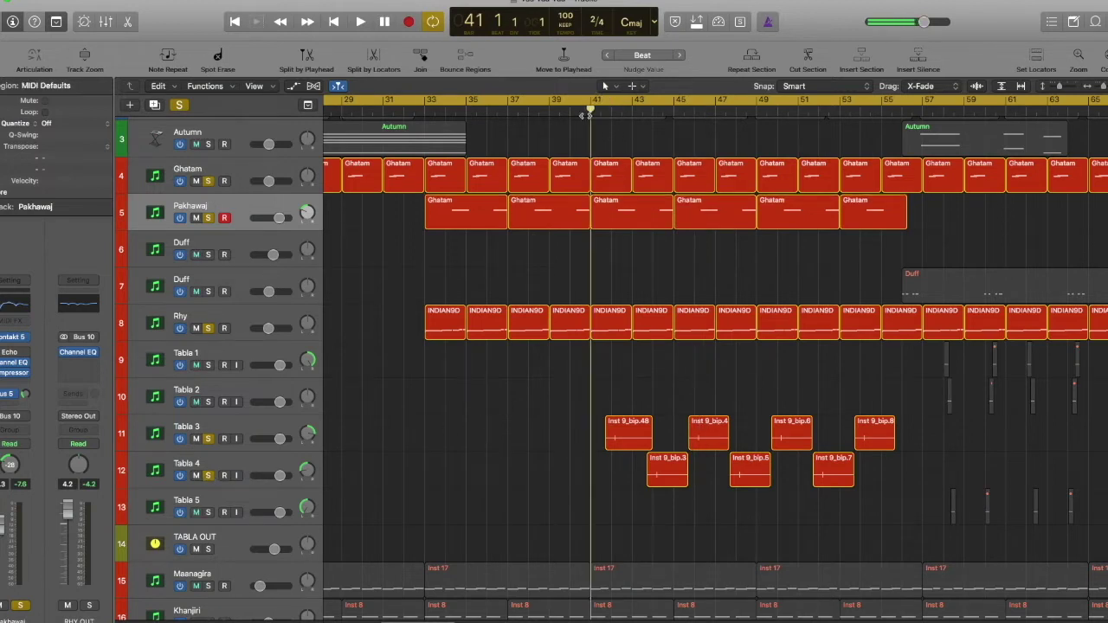
{"action": "key", "text": "super+Right"}
{"action": "key", "text": "super+Right"}
{"action": "key", "text": "super+Right"}
{"action": "key", "text": "super+Right"}
{"action": "key", "text": "super+Right"}
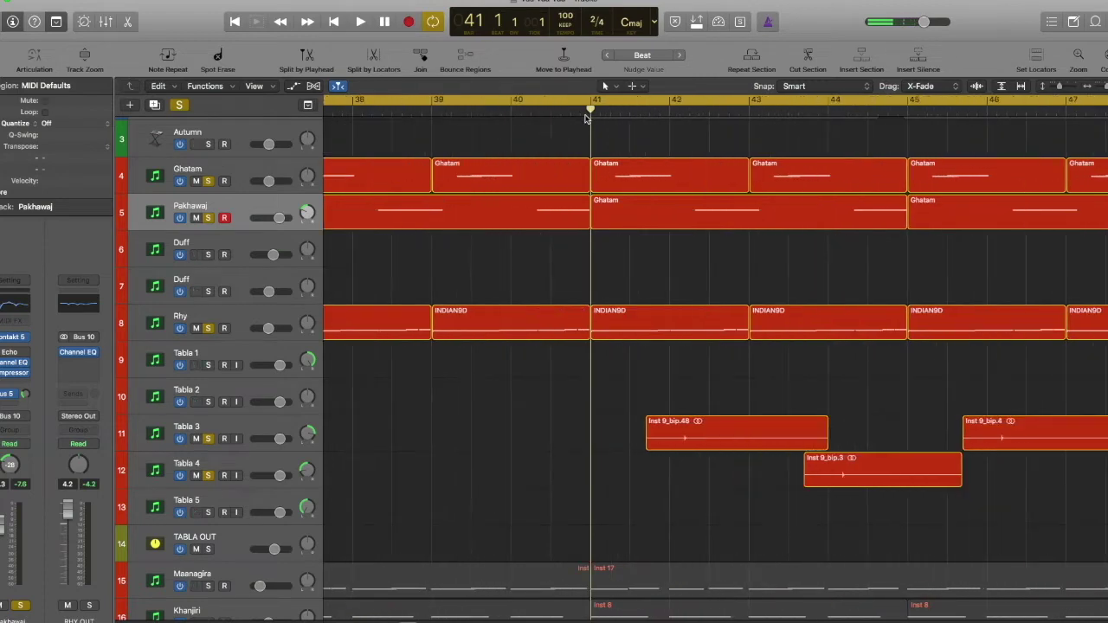
{"action": "key", "text": "super+Down"}
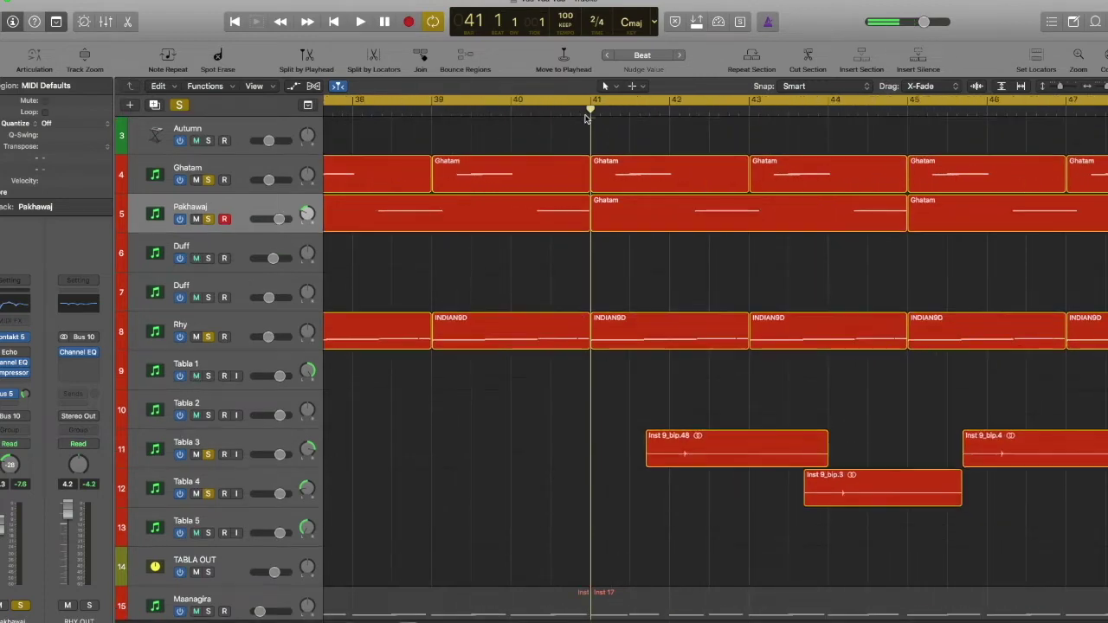
{"action": "left_click", "coordinate": [251, 436]}
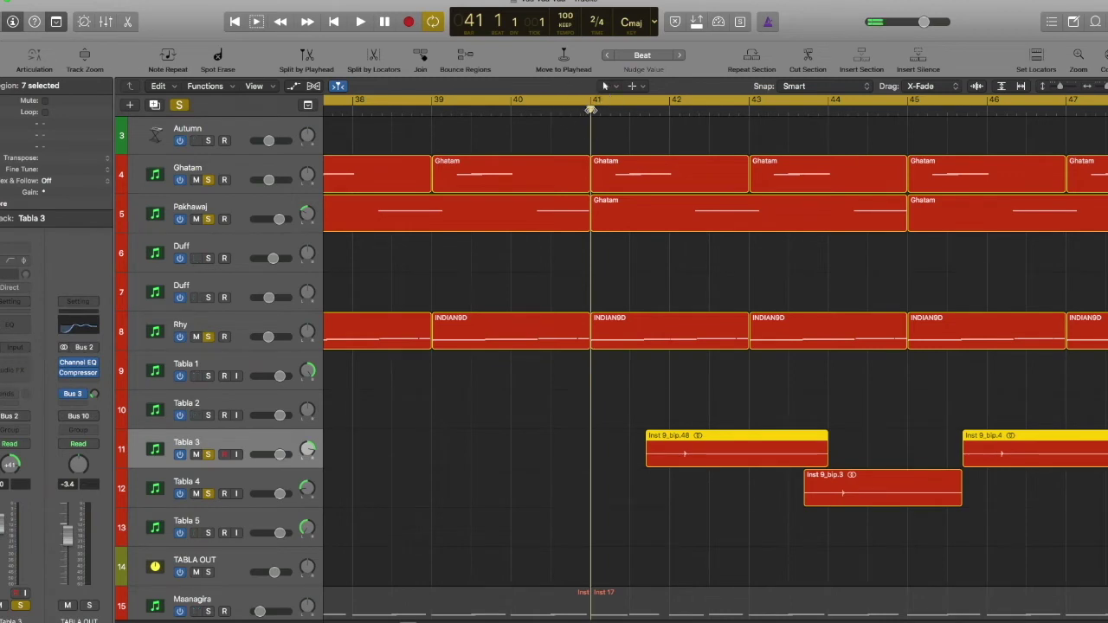
{"action": "key", "text": "space"}
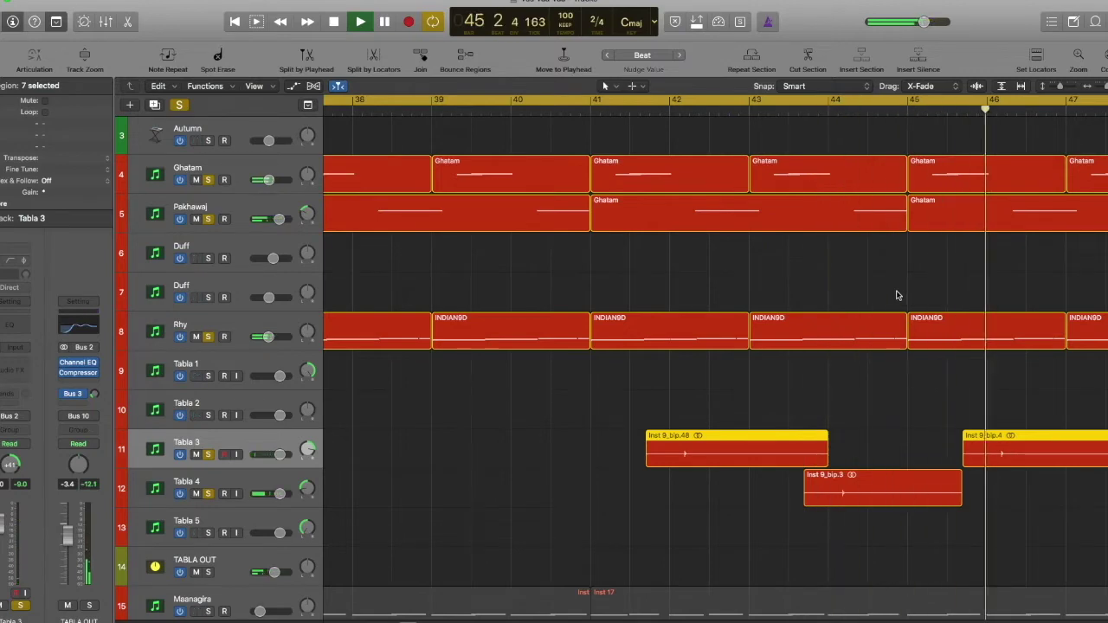
Step: Zoom the timeline back out to show the whole percussion section while the soloed tracks keep playing
{"action": "key", "text": "super+Left"}
{"action": "key", "text": "super+Left"}
{"action": "key", "text": "super+Left"}
{"action": "key", "text": "super+Left"}
{"action": "key", "text": "super+Left"}
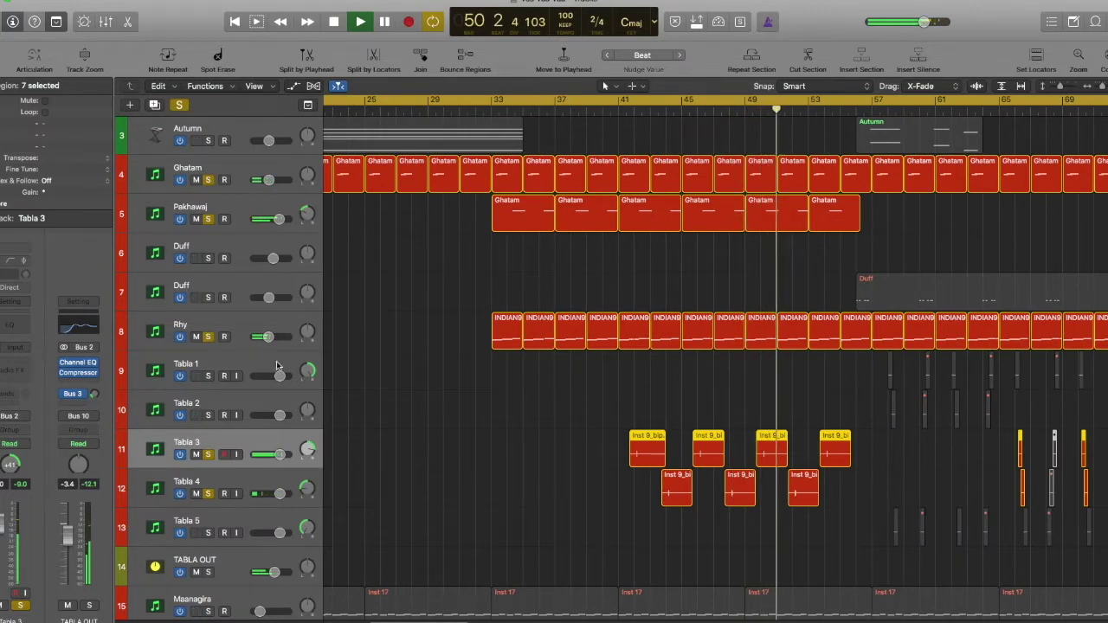
Step: Add Tabla 1, Tabla 2 and Tabla 5 to the solo, playing the percussion from bar 56 and stopping after the tabla phrases
{"action": "left_click", "coordinate": [207, 376]}
{"action": "left_click", "coordinate": [208, 414]}
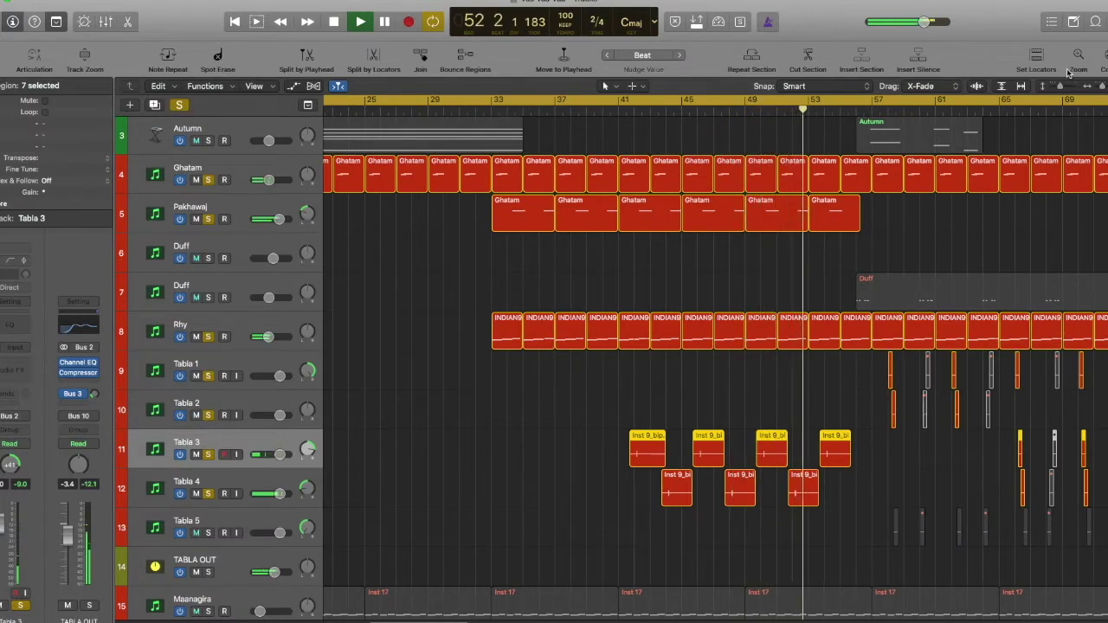
{"action": "left_click", "coordinate": [856, 113]}
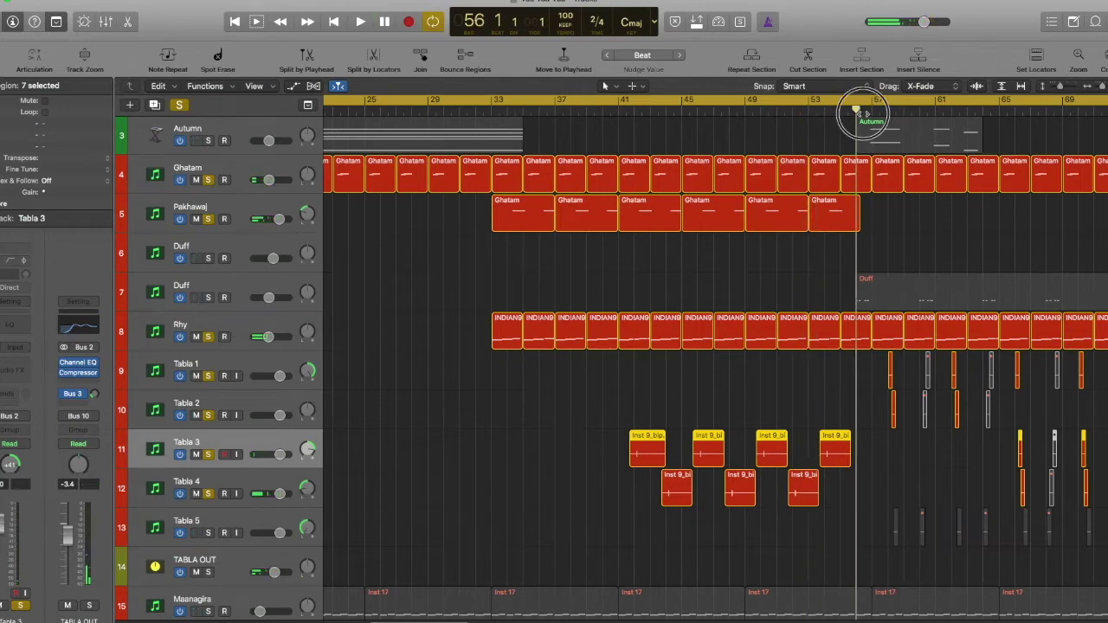
{"action": "key", "text": "space"}
{"action": "left_click", "coordinate": [208, 533]}
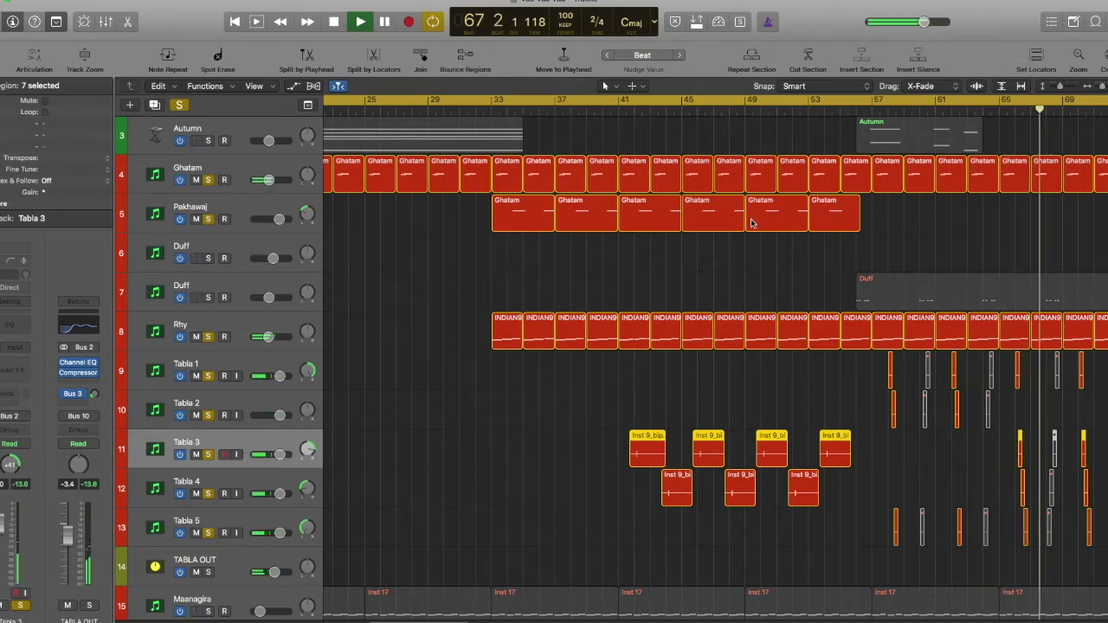
{"action": "key", "text": "space"}
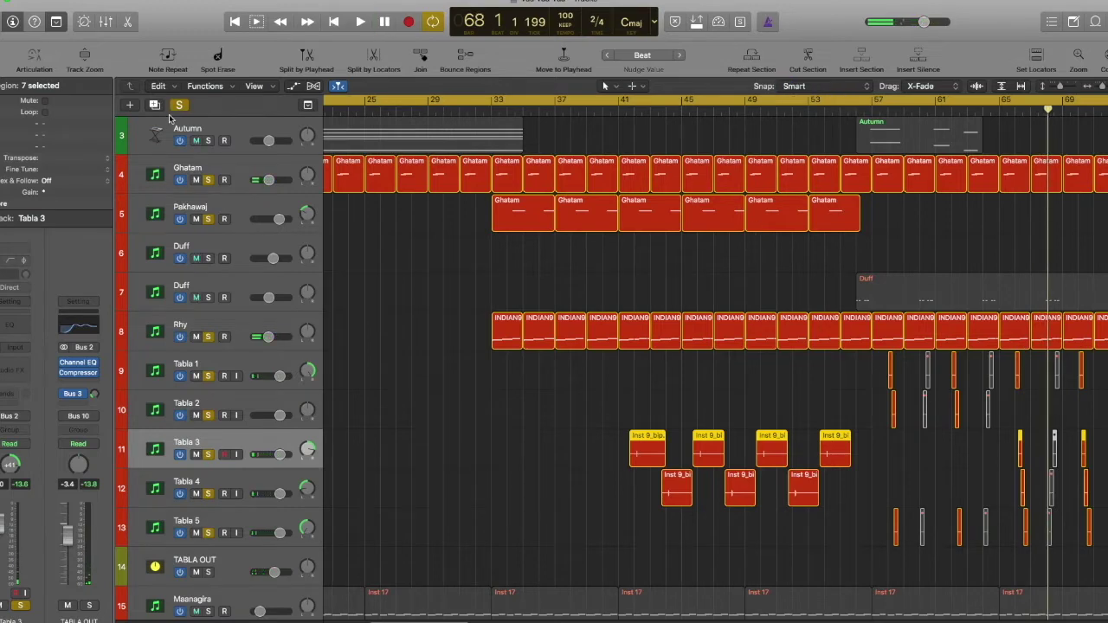
Step: Clear all solos and play the full mix, soloing and selecting the Duff track on row 7 during playback
{"action": "left_click", "coordinate": [178, 105]}
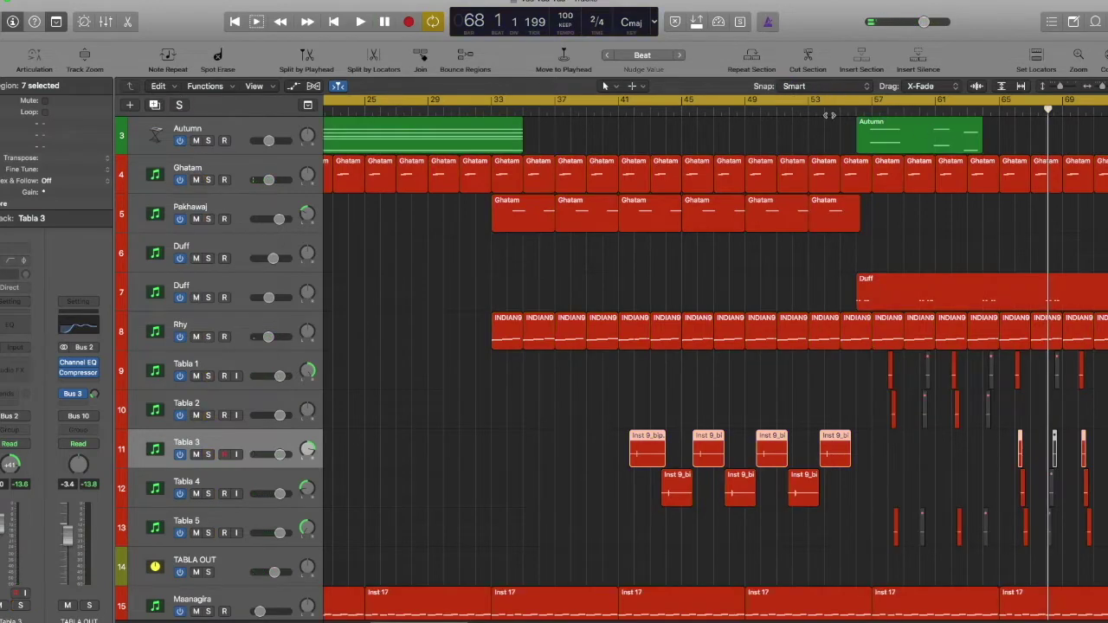
{"action": "key", "text": "space"}
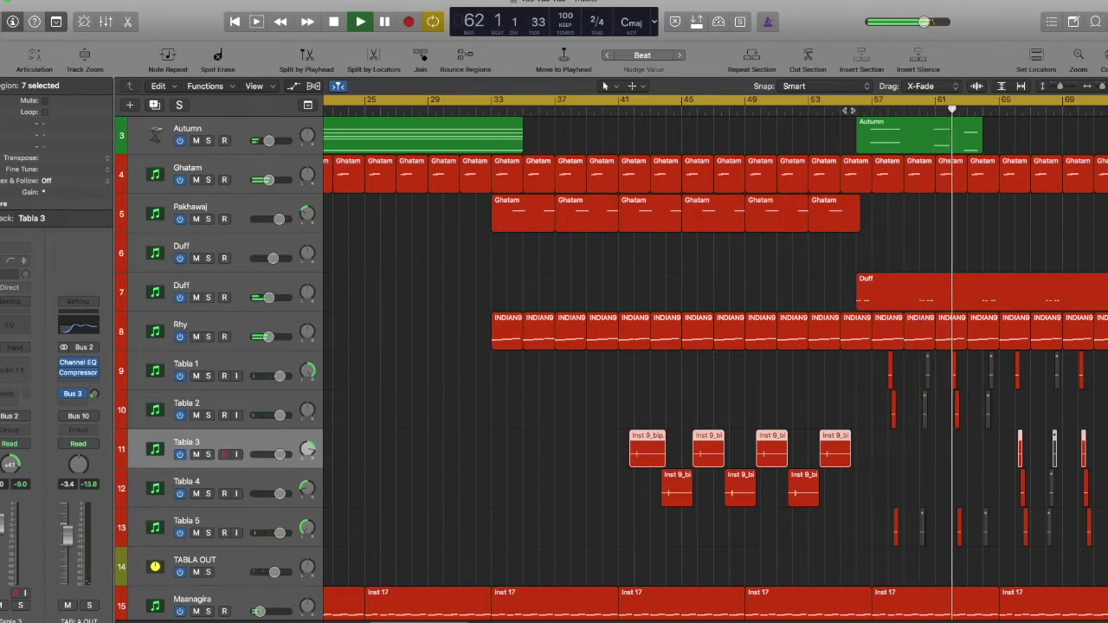
{"action": "left_click", "coordinate": [208, 297]}
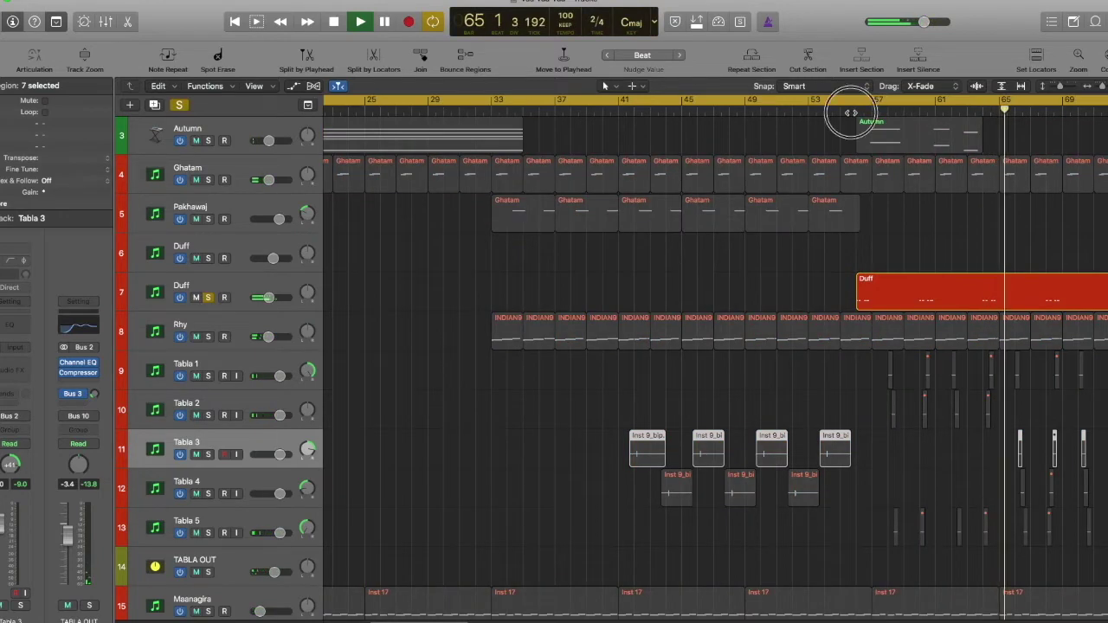
{"action": "left_click", "coordinate": [234, 282]}
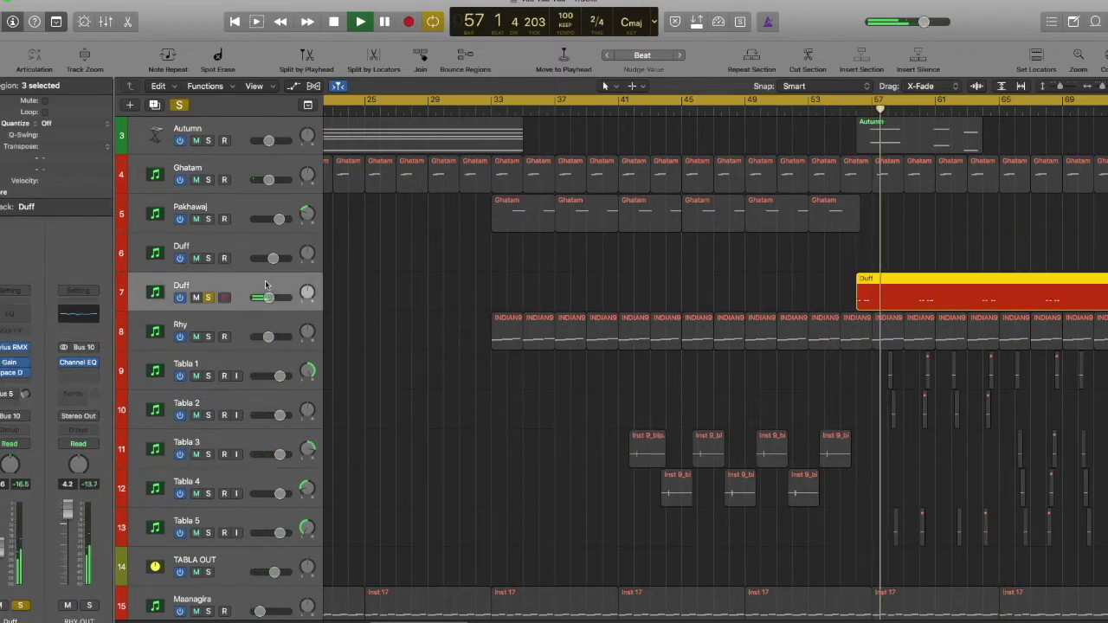
Step: Show the Duff track's Stylus RMX instrument and its element browser, closing the window, stopping playback and clearing the region selection
{"action": "left_click", "coordinate": [9, 349]}
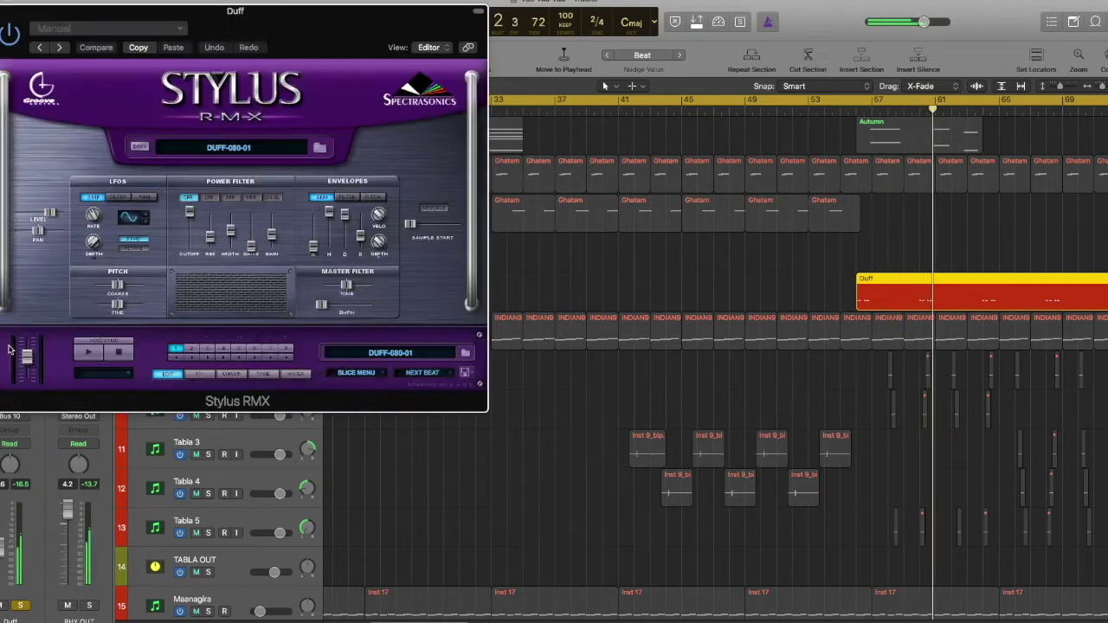
{"action": "left_click", "coordinate": [256, 148]}
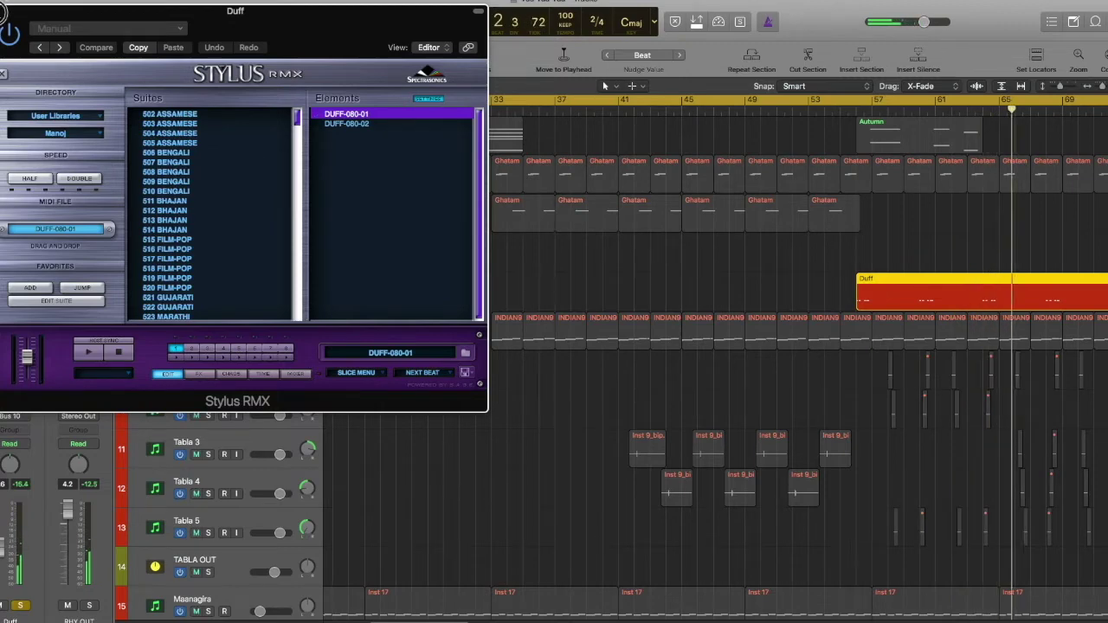
{"action": "left_click", "coordinate": [1, 12]}
{"action": "key", "text": "space"}
{"action": "left_click", "coordinate": [664, 259]}
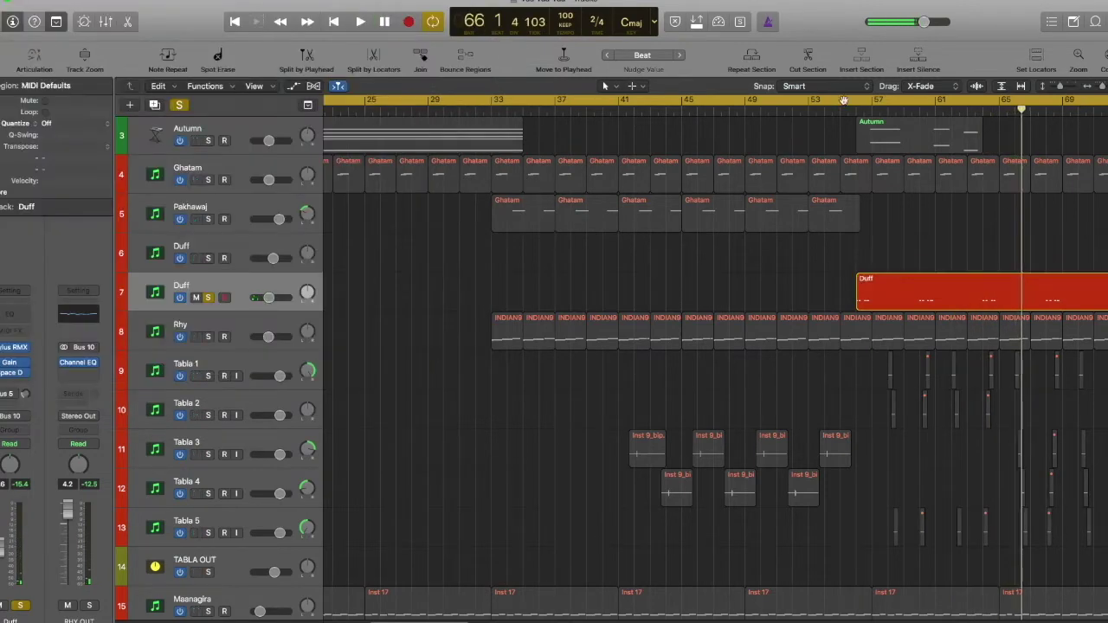
Step: Add the Autumn track to the solo and start playback from the beginning of the song
{"action": "left_click", "coordinate": [837, 111]}
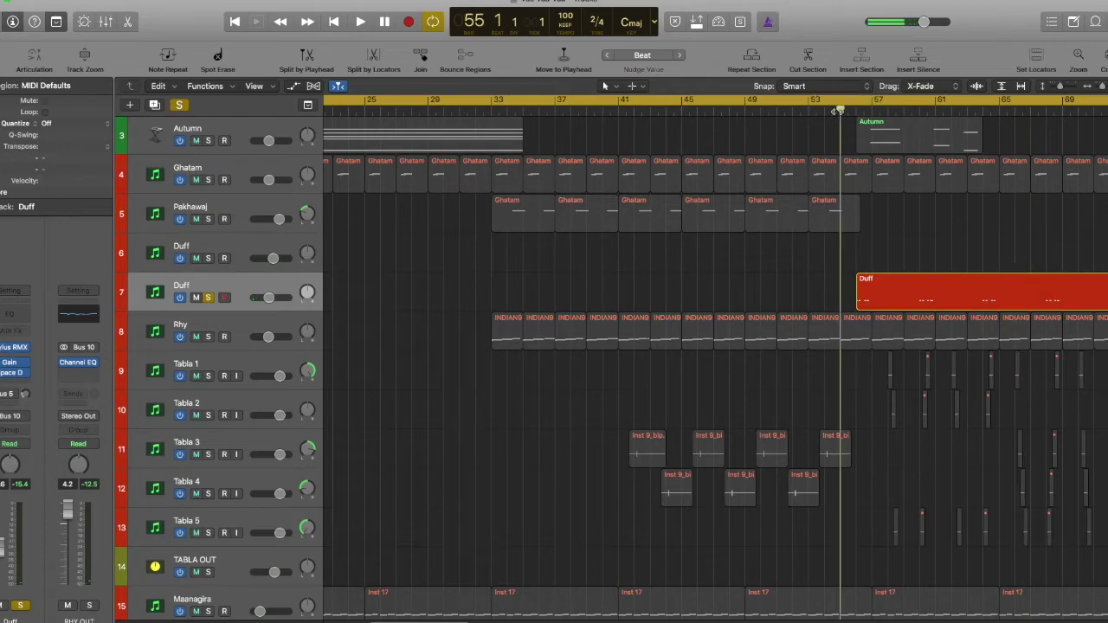
{"action": "left_click", "coordinate": [208, 141]}
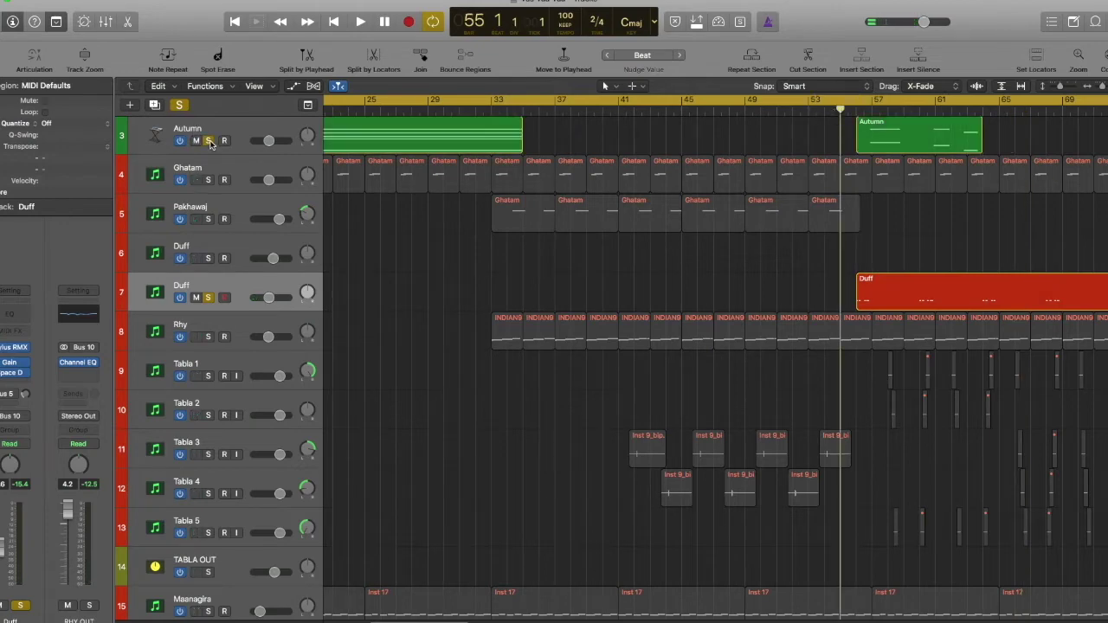
{"action": "key", "text": "Return"}
{"action": "key", "text": "space"}
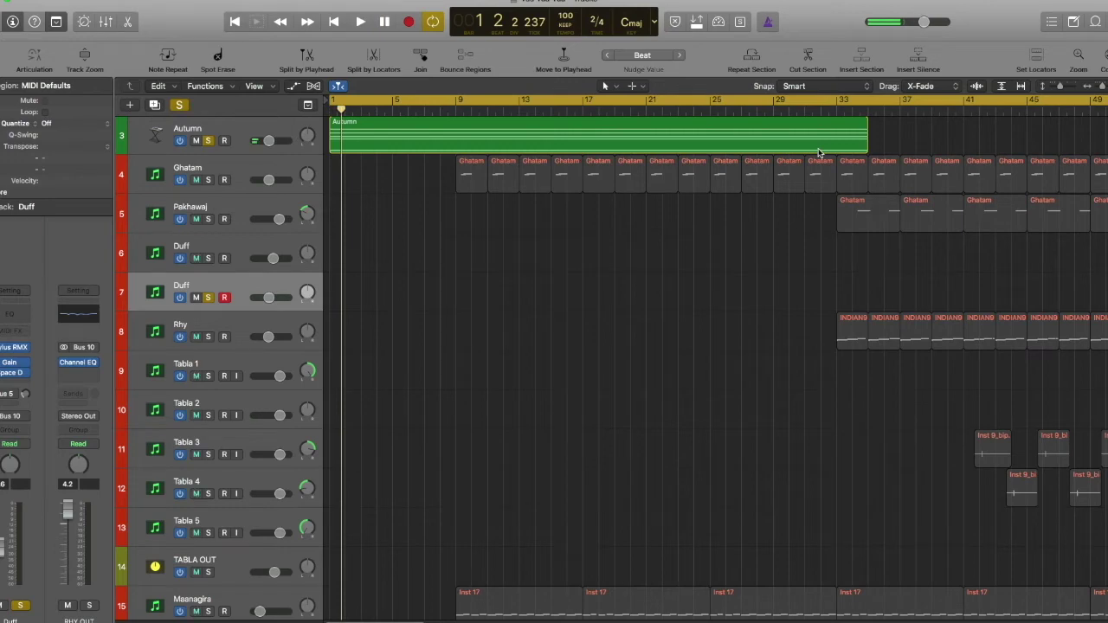
Step: Zoom the timeline out to show more of the arrangement, turn cycle mode off and play from just before the second Autumn region
{"action": "key", "text": "super+Left"}
{"action": "key", "text": "super+Left"}
{"action": "key", "text": "super+Left"}
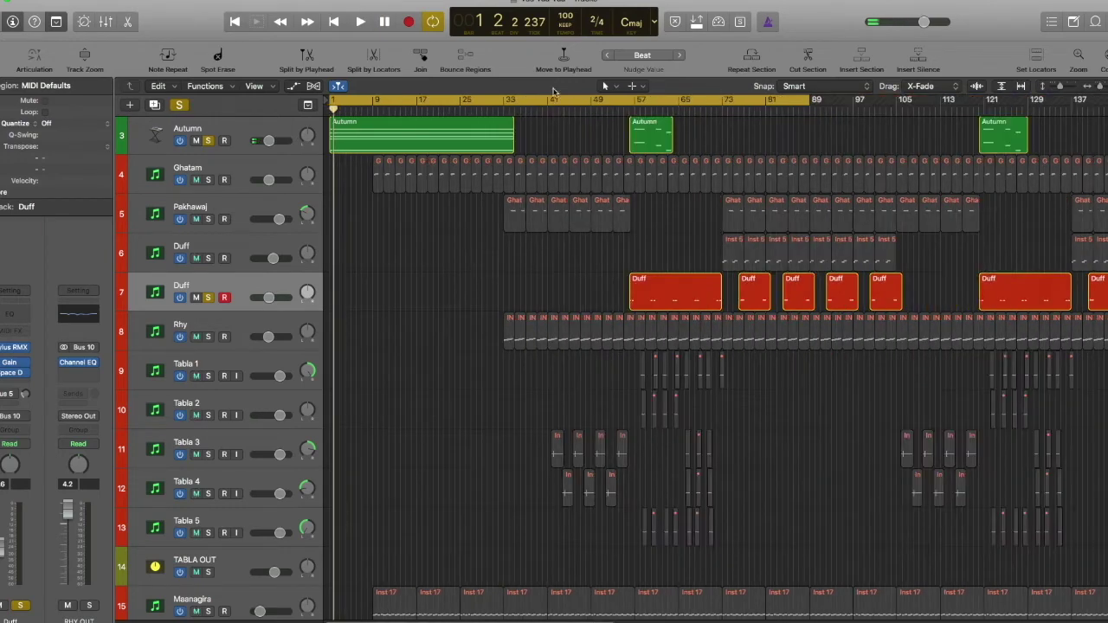
{"action": "left_click", "coordinate": [618, 101]}
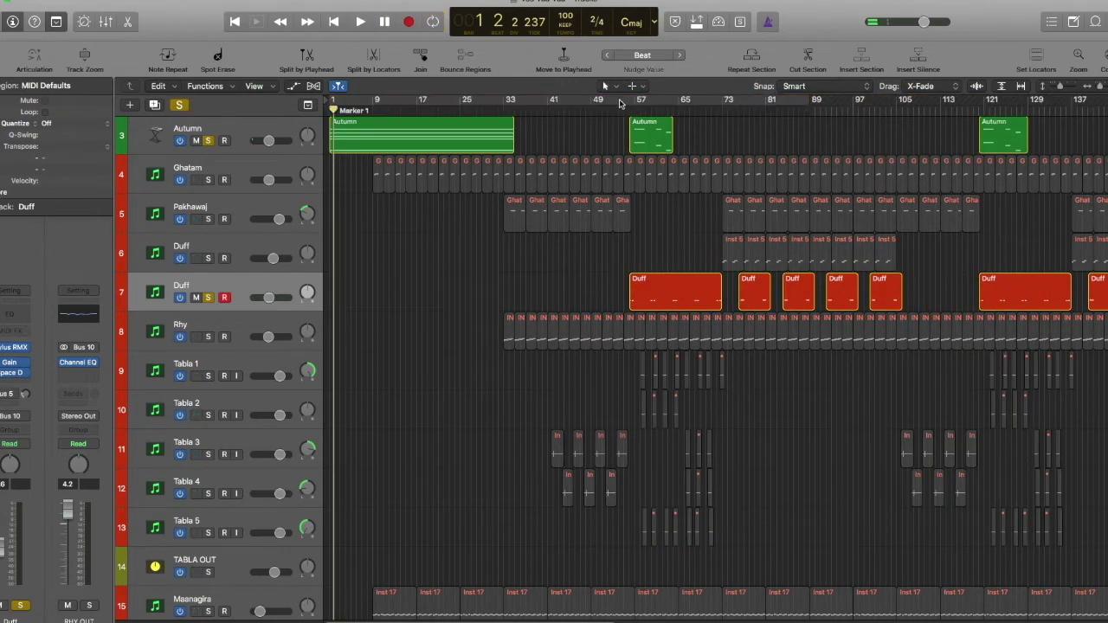
{"action": "left_click", "coordinate": [620, 106]}
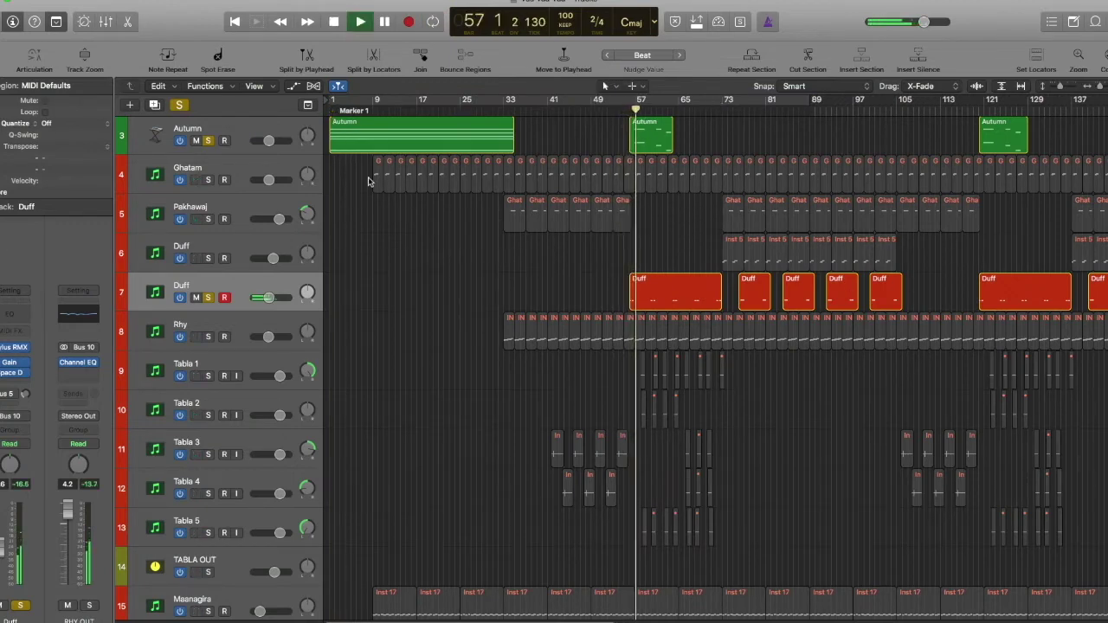
Step: Add Ghatam, Rhy, Tabla 1 to 5, the row 6 Duff and Pakhawaj to the solo one after another during playback
{"action": "left_click", "coordinate": [208, 180]}
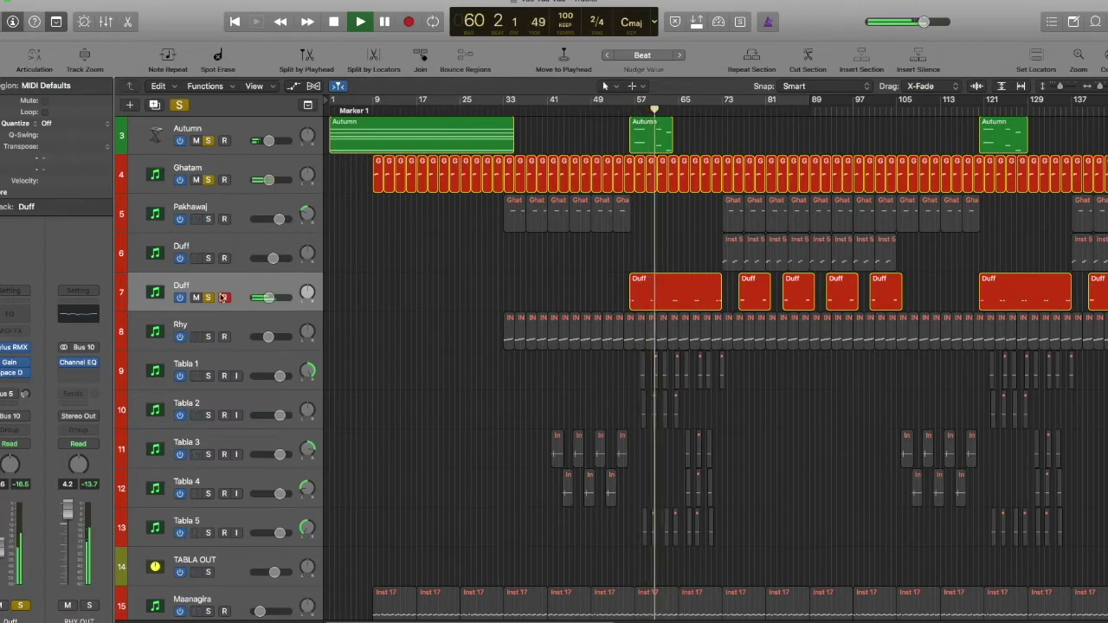
{"action": "left_click", "coordinate": [208, 336]}
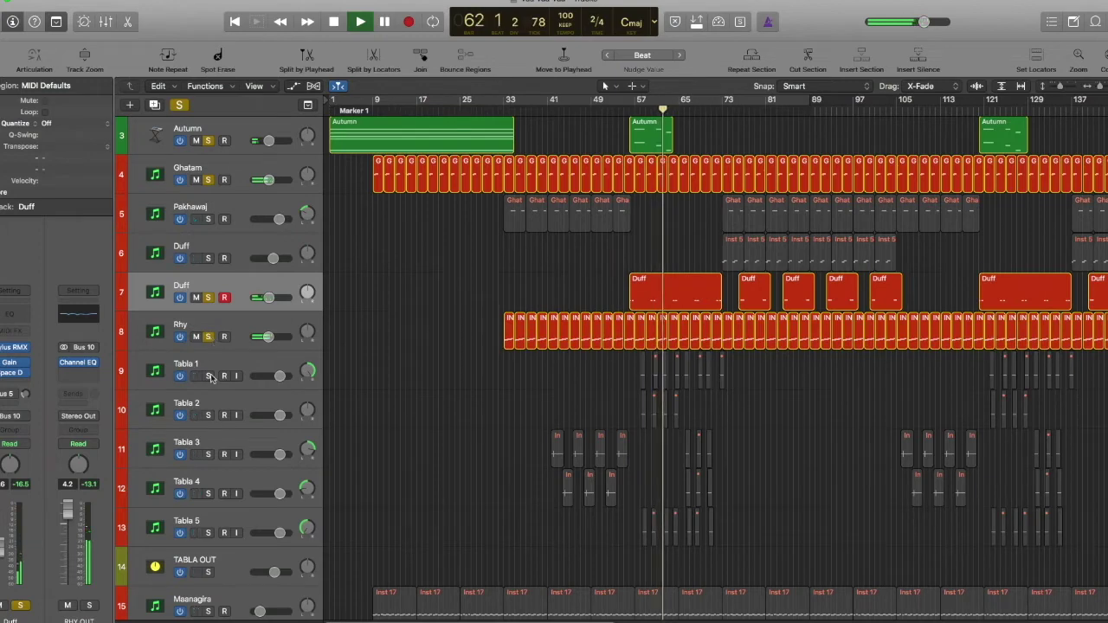
{"action": "left_click_drag", "start_coordinate": [208, 375], "coordinate": [214, 532]}
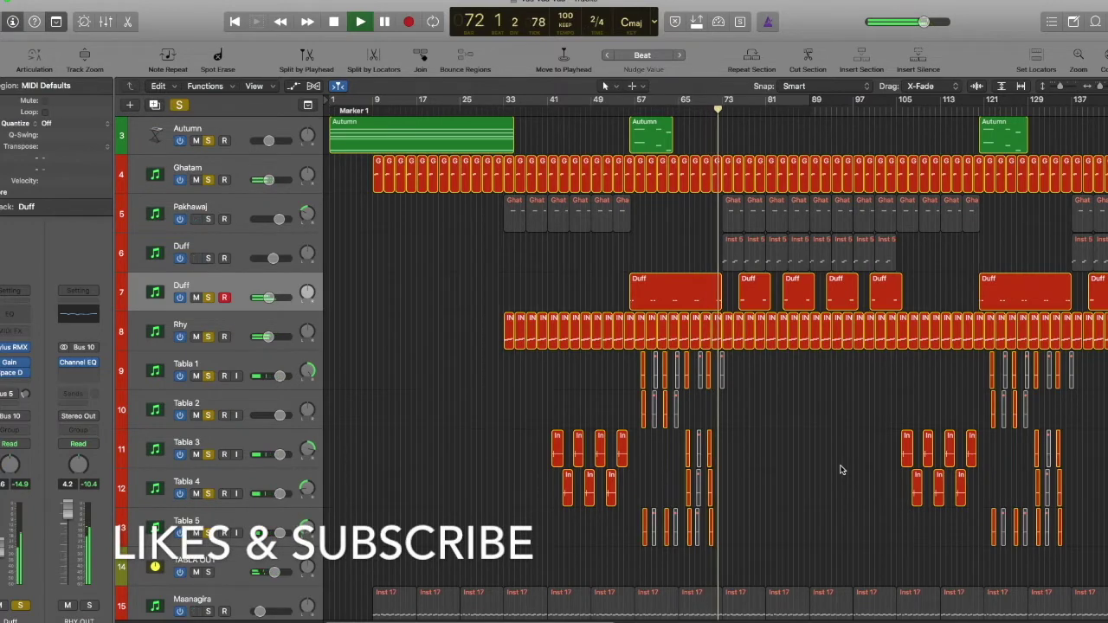
{"action": "left_click", "coordinate": [208, 260]}
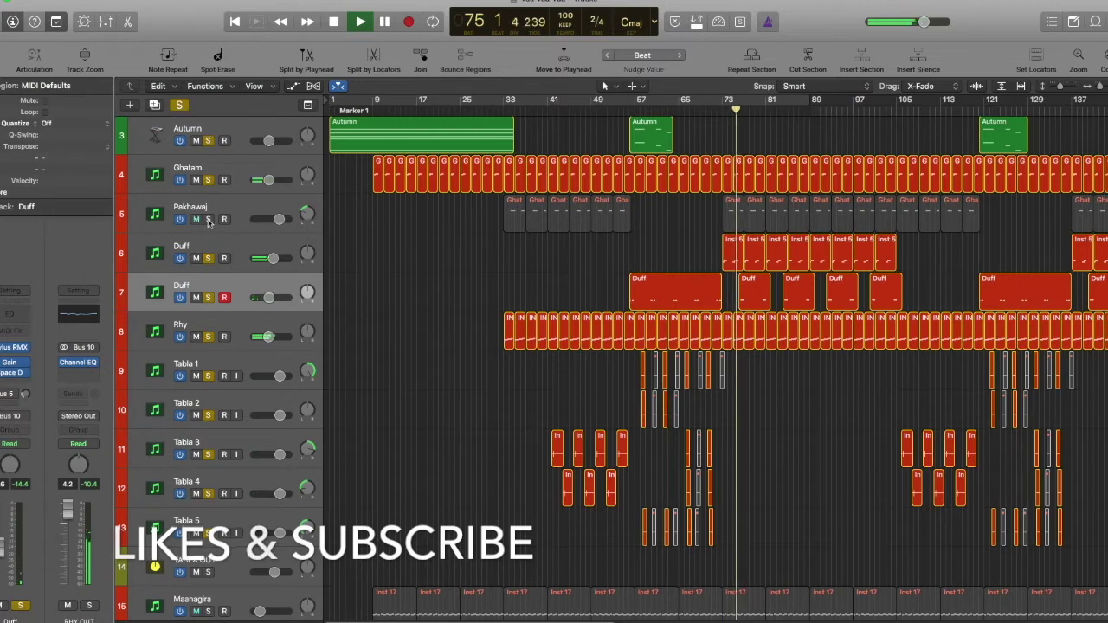
{"action": "left_click", "coordinate": [208, 220]}
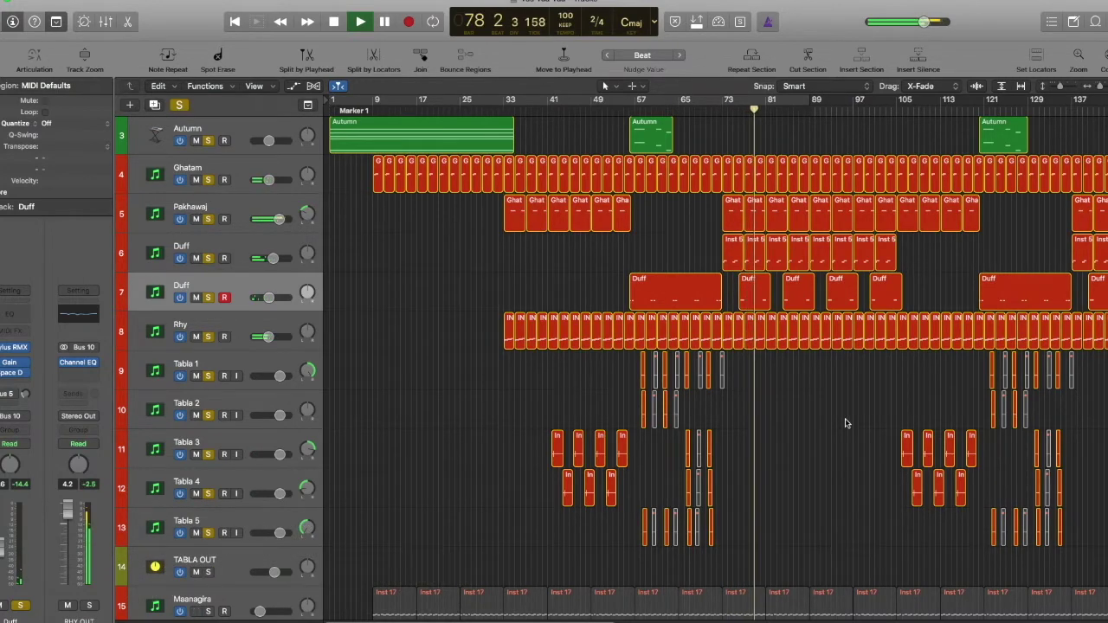
Step: Add the Maanagira, Khanjiri, Sub Kick and VEC1 BD Punchy 21 tracks to the solo while playback continues
{"action": "scroll", "coordinate": [845, 423], "scroll_direction": "down", "scroll_amount": 5}
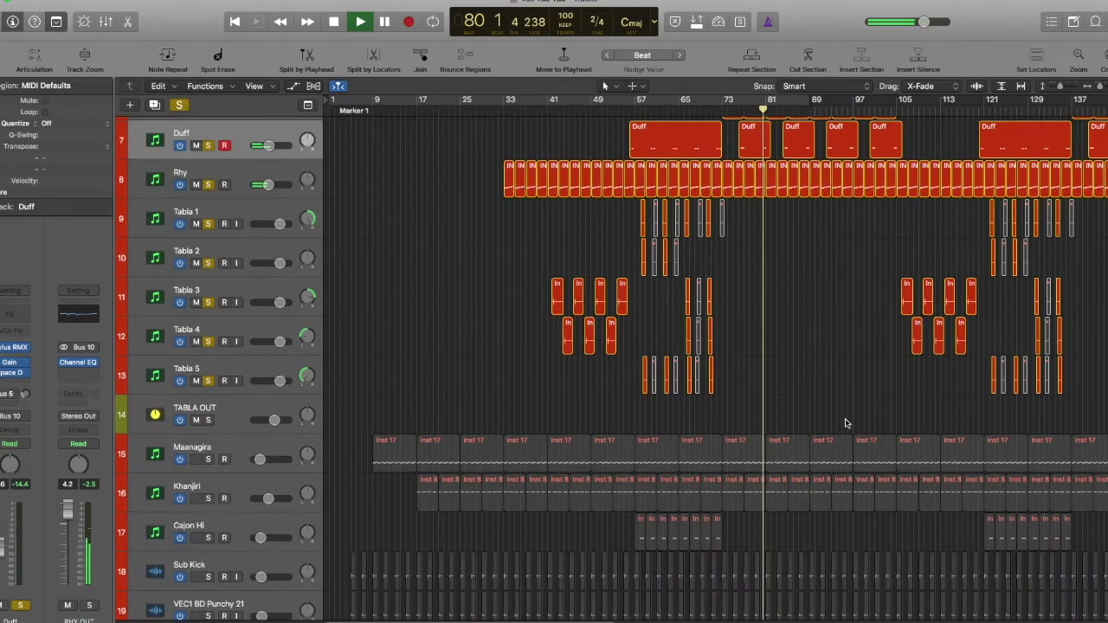
{"action": "left_click", "coordinate": [195, 459]}
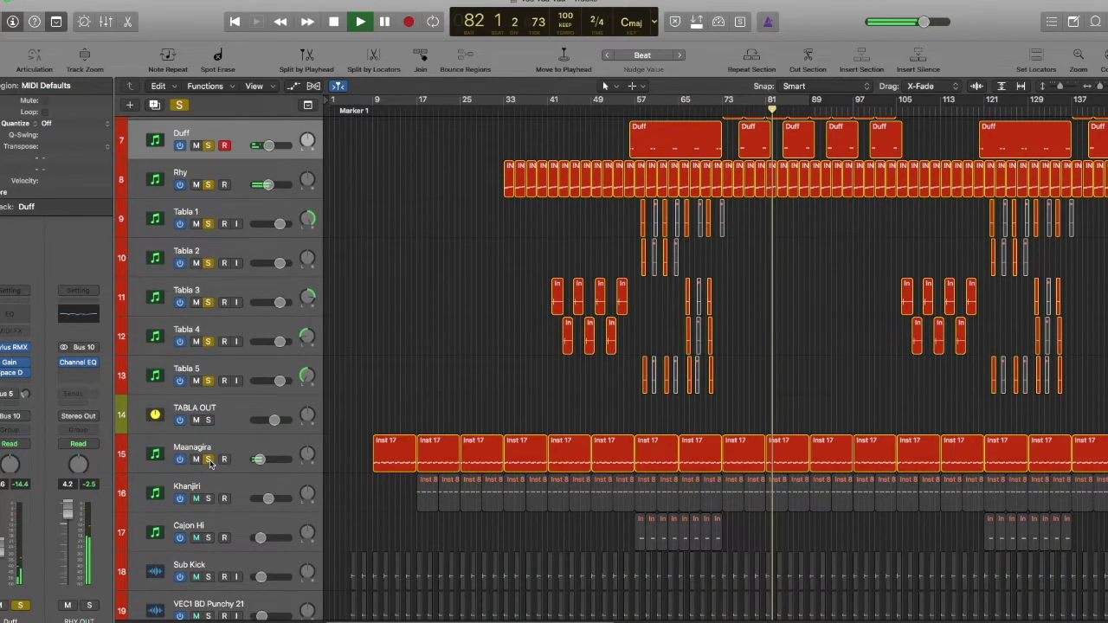
{"action": "left_click", "coordinate": [209, 459]}
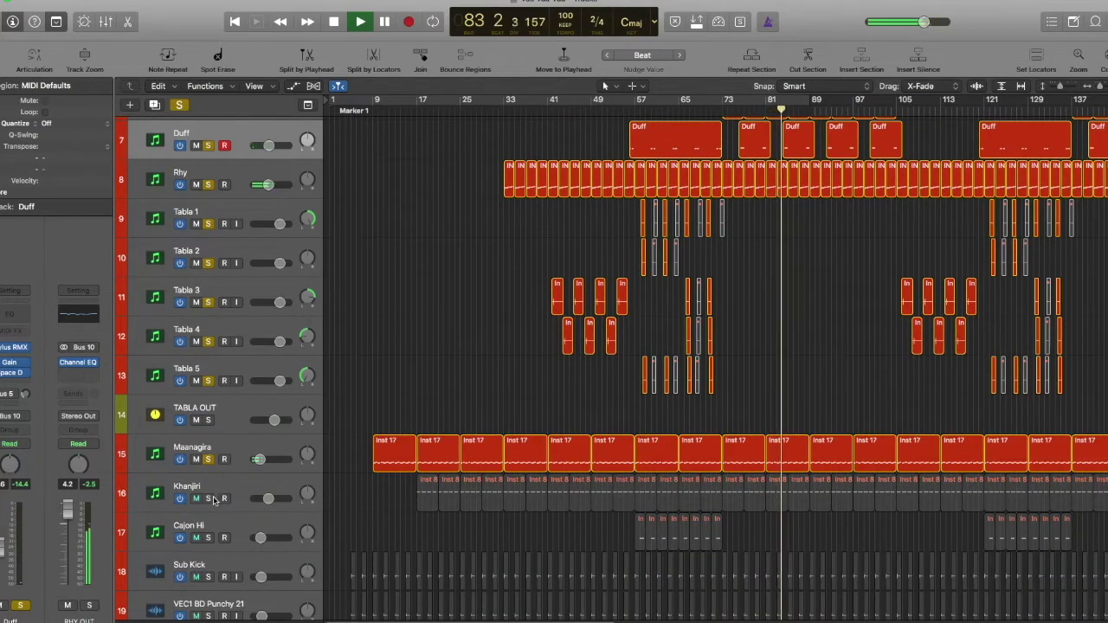
{"action": "left_click", "coordinate": [208, 499]}
{"action": "scroll", "coordinate": [947, 447], "scroll_direction": "down", "scroll_amount": 3}
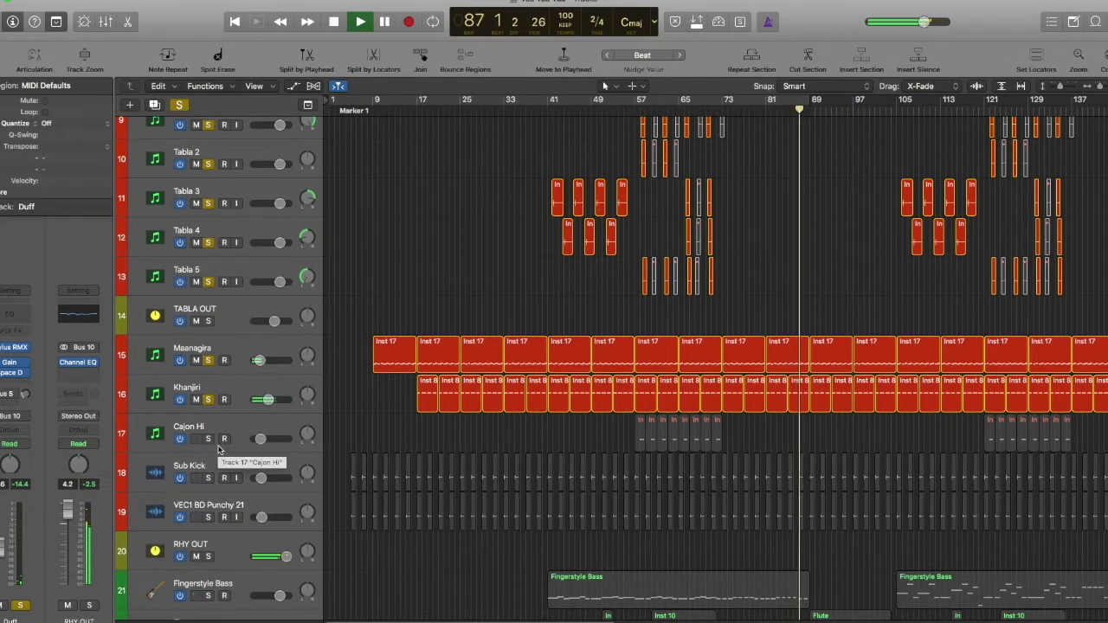
{"action": "left_click_drag", "start_coordinate": [208, 477], "coordinate": [207, 517]}
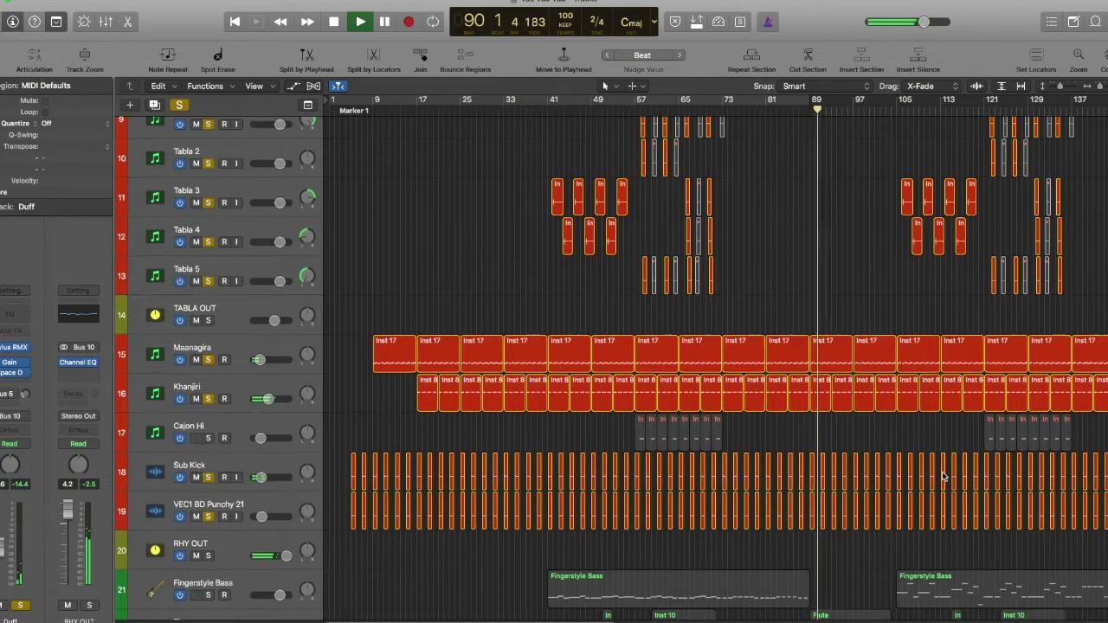
Step: Add the Flute track on row 22 to the solo and stop playback at the end of its Flute region
{"action": "scroll", "coordinate": [943, 476], "scroll_direction": "down", "scroll_amount": 3}
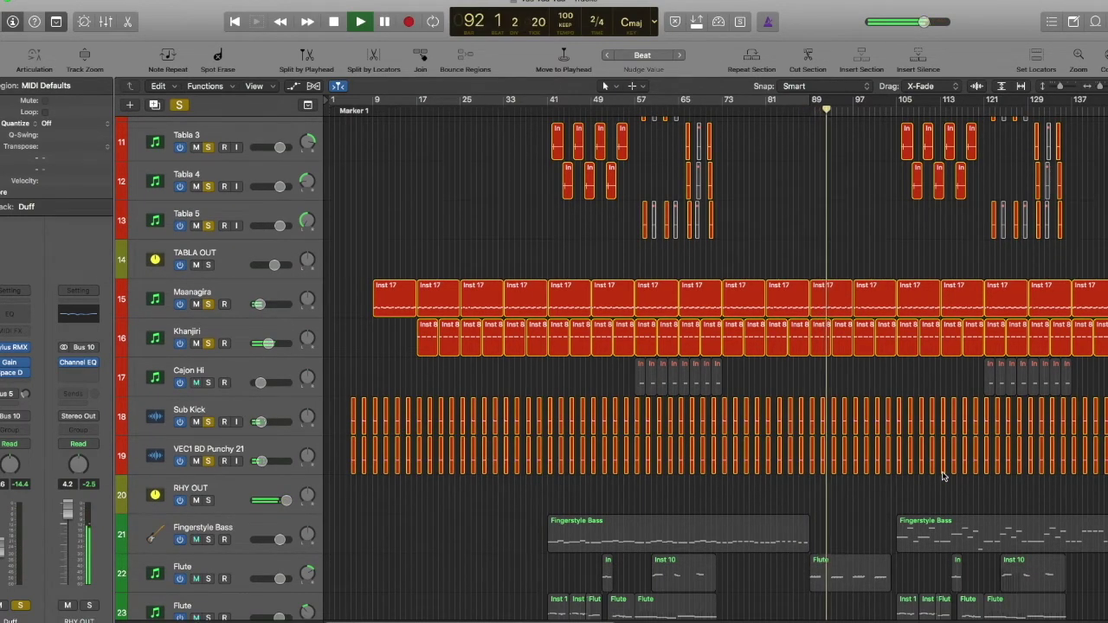
{"action": "left_click", "coordinate": [208, 579]}
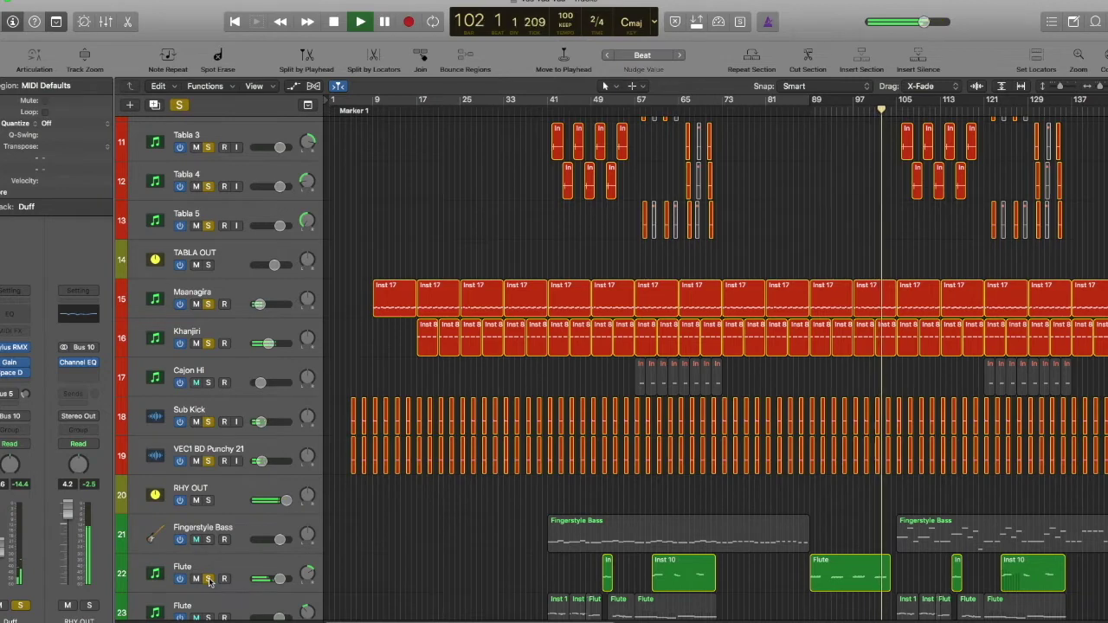
{"action": "key", "text": "space"}
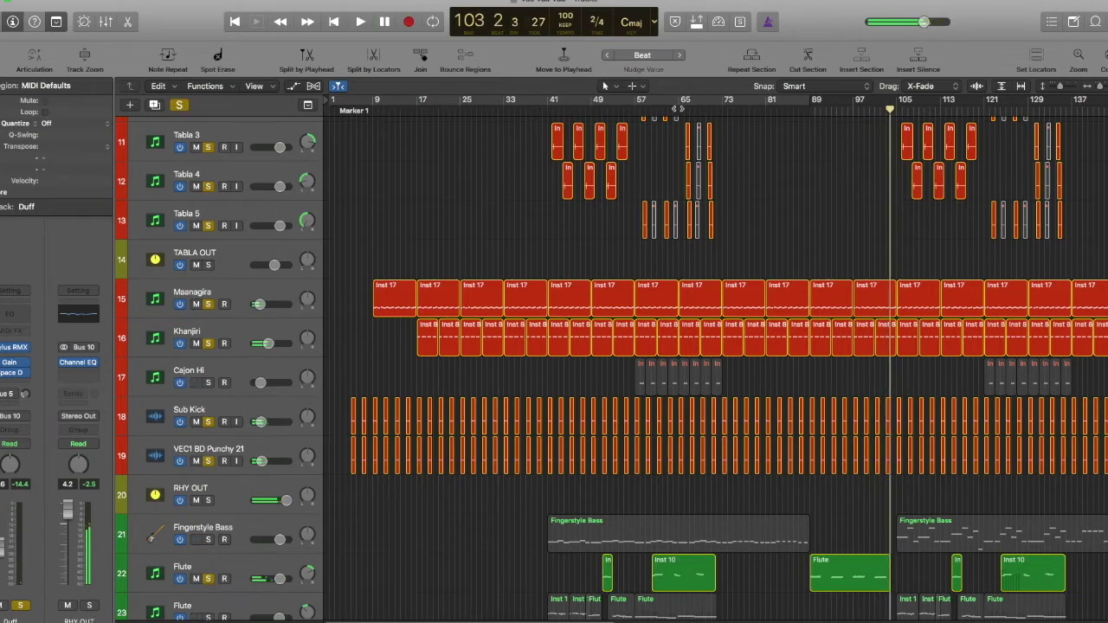
Step: Solo the Cajon Hi track and play from about bar 57, clearing all solos during playback to hear the full mix
{"action": "left_click", "coordinate": [657, 115]}
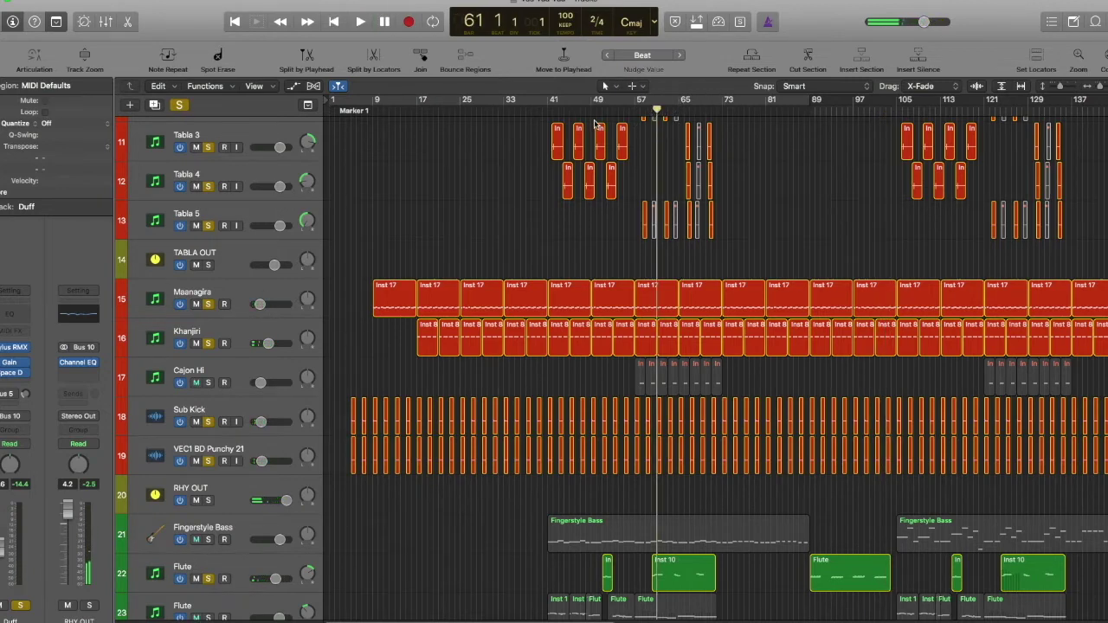
{"action": "left_click", "coordinate": [624, 112]}
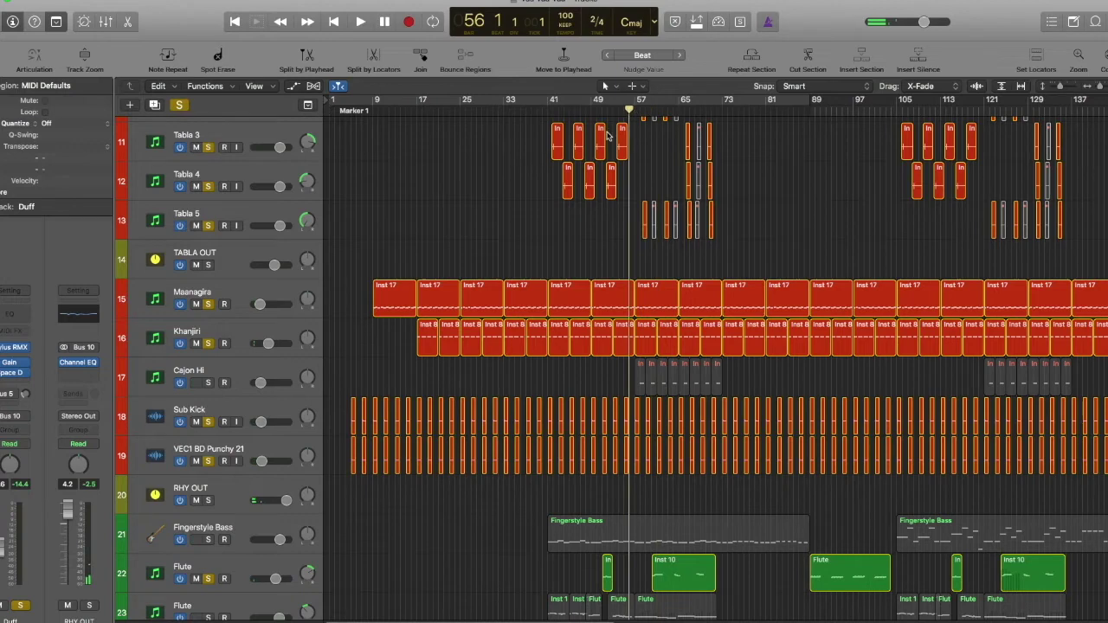
{"action": "left_click", "coordinate": [207, 384]}
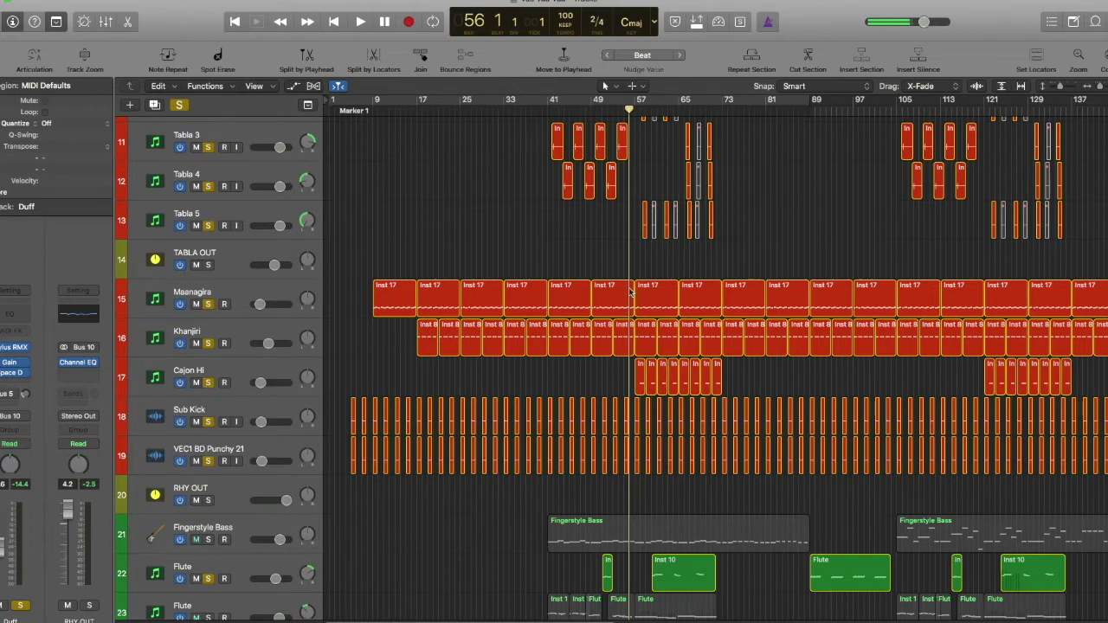
{"action": "left_click_drag", "start_coordinate": [634, 111], "coordinate": [636, 111]}
{"action": "key", "text": "space"}
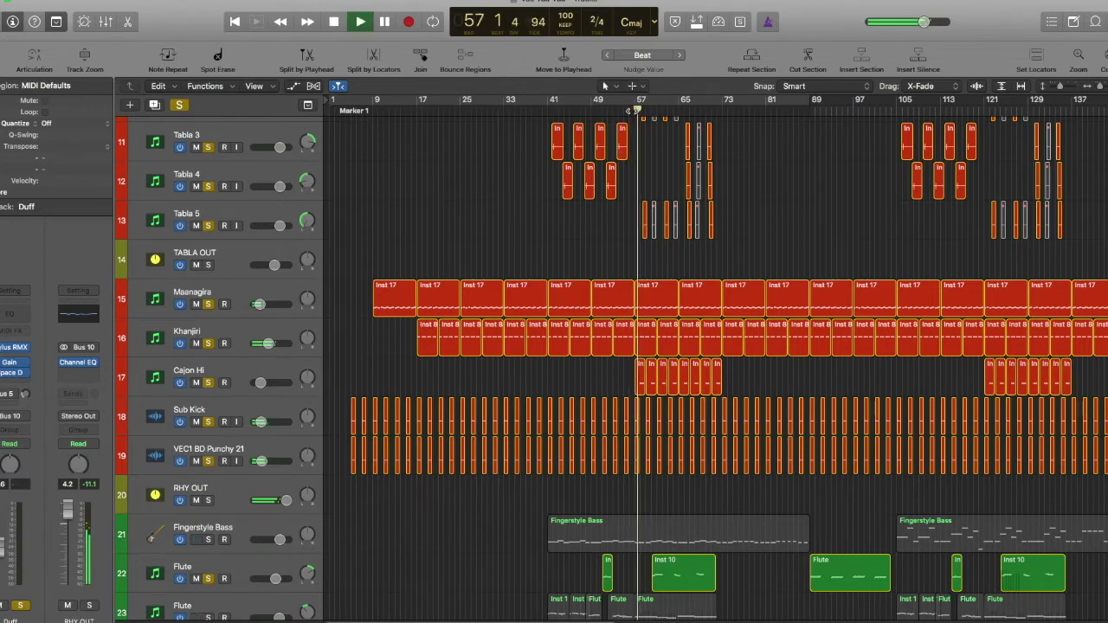
{"action": "left_click", "coordinate": [208, 381]}
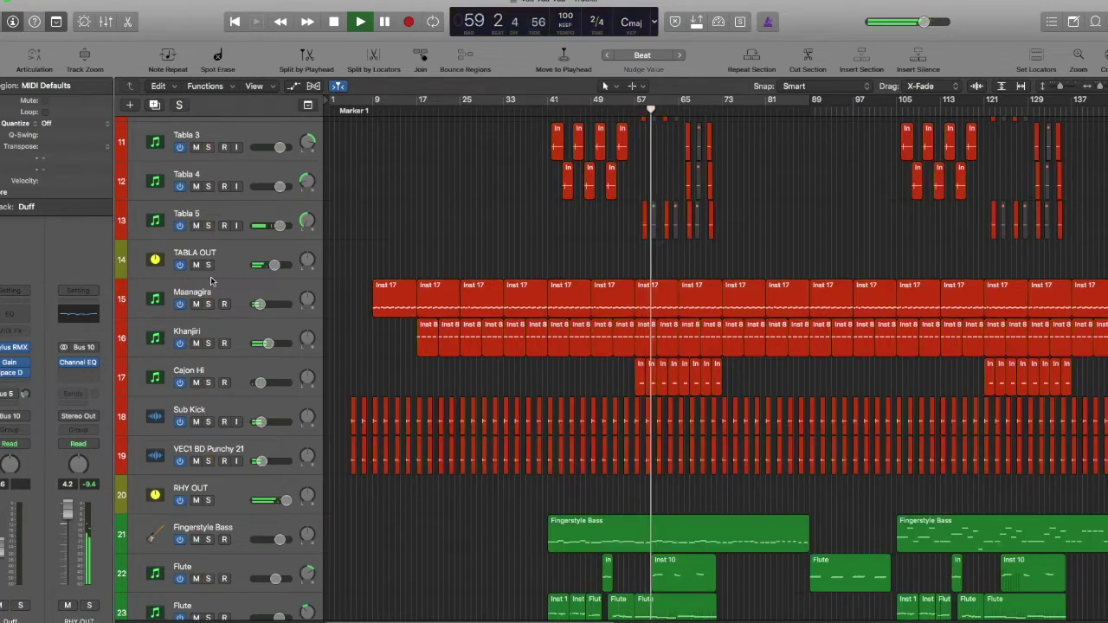
Step: Solo the Cajon Hi track during playback and raise its volume to about -10.4 dB
{"action": "left_click", "coordinate": [208, 383]}
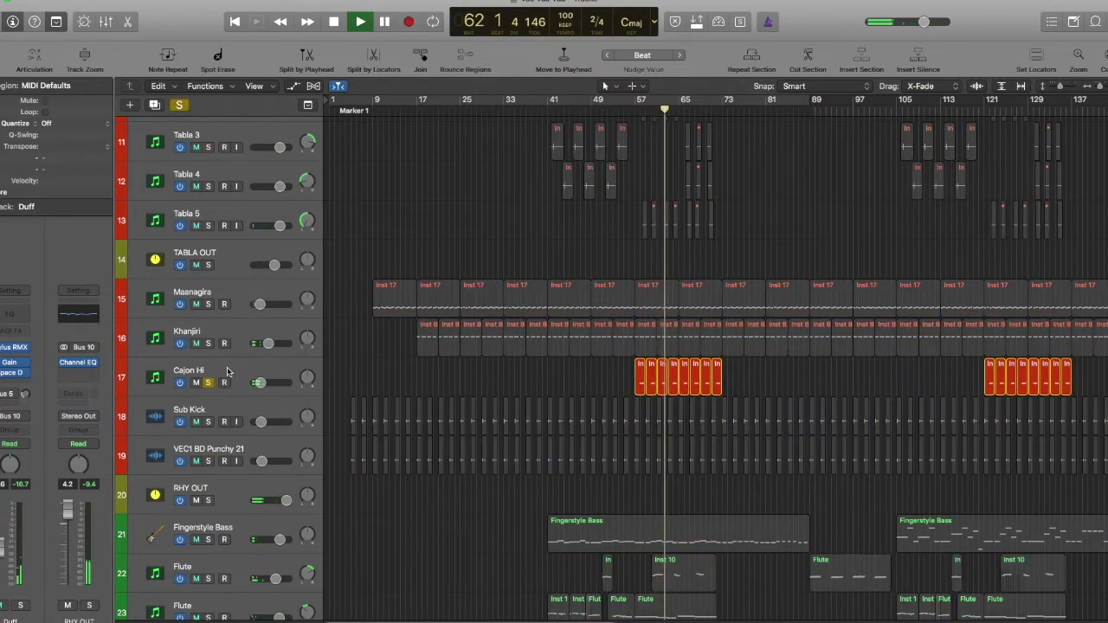
{"action": "left_click", "coordinate": [228, 371]}
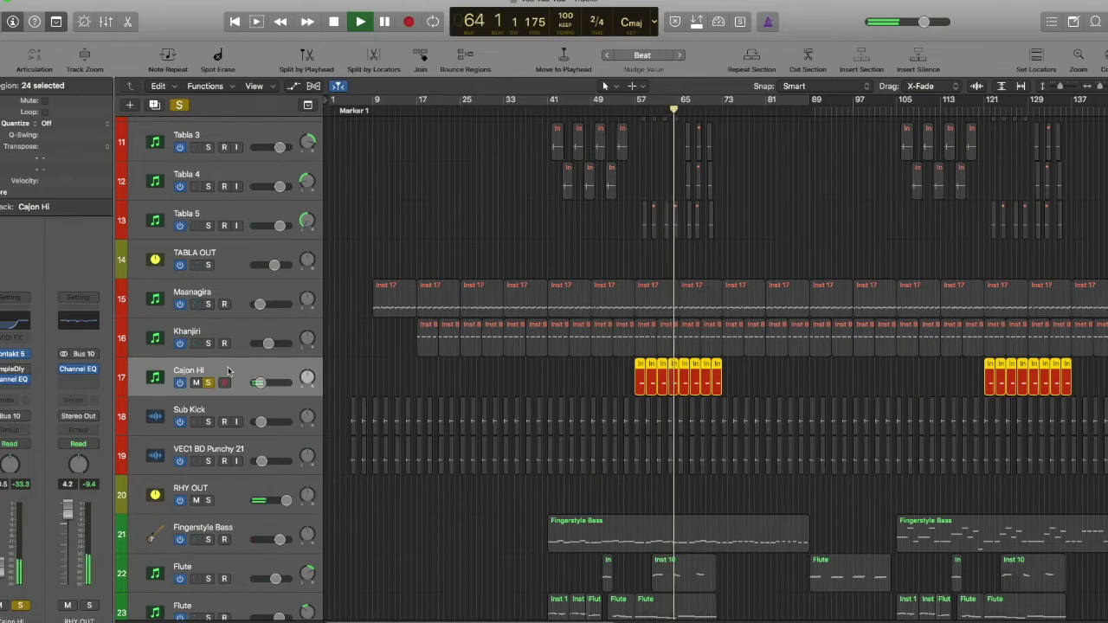
{"action": "left_click_drag", "start_coordinate": [259, 383], "coordinate": [285, 382]}
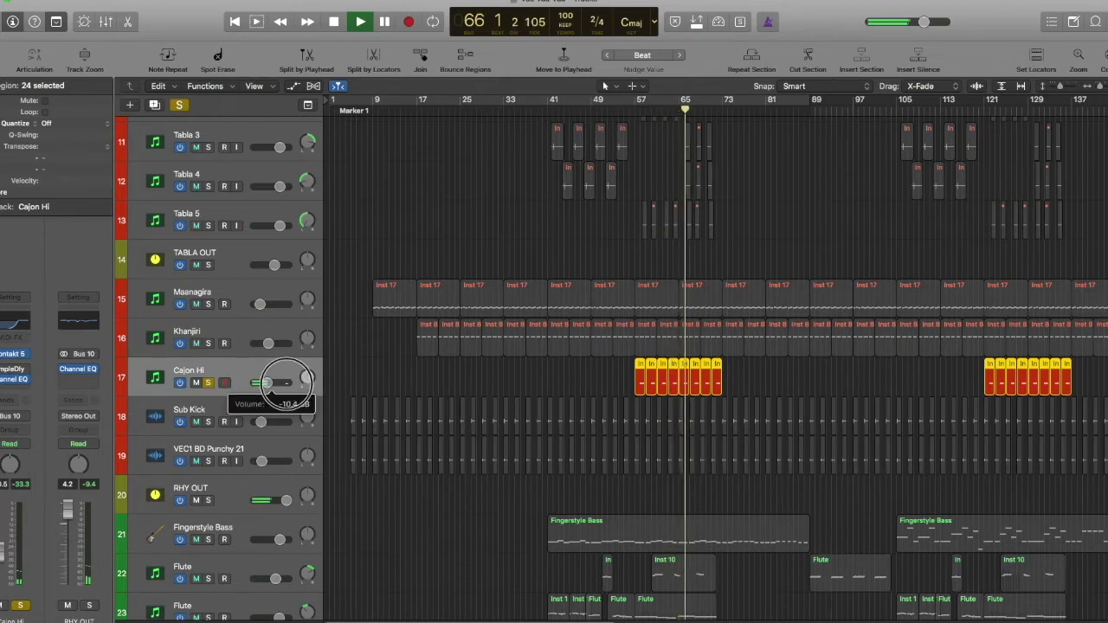
Step: View the Cajon Hi track's Kontakt 5 instrument while playing from about bar 56, and unsolo the track once the plug-in window is closed
{"action": "left_click", "coordinate": [9, 355]}
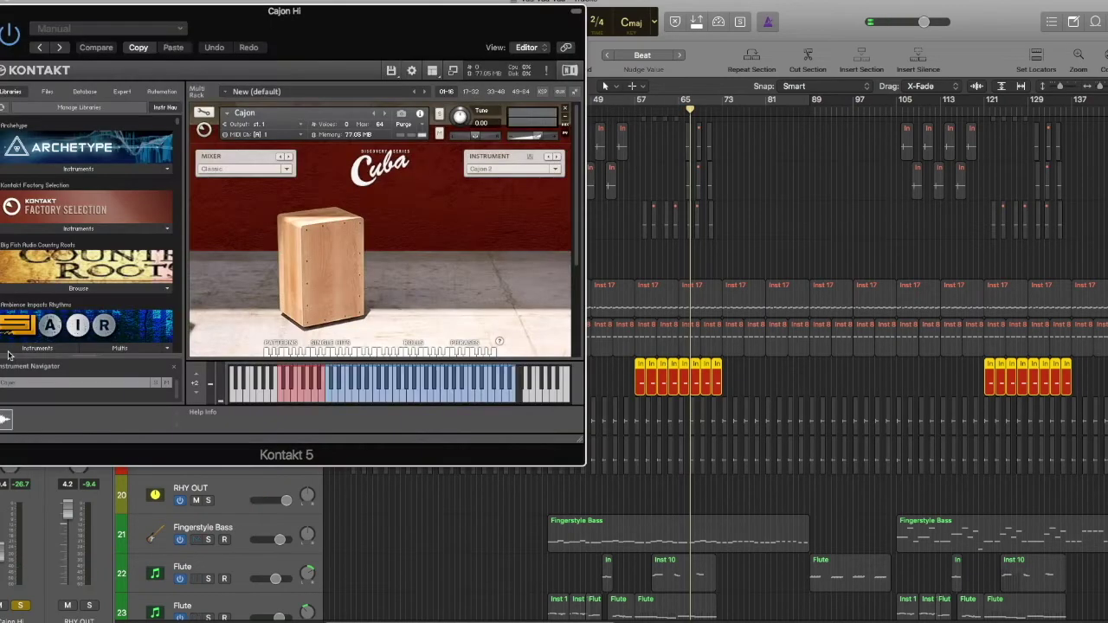
{"action": "left_click", "coordinate": [632, 107]}
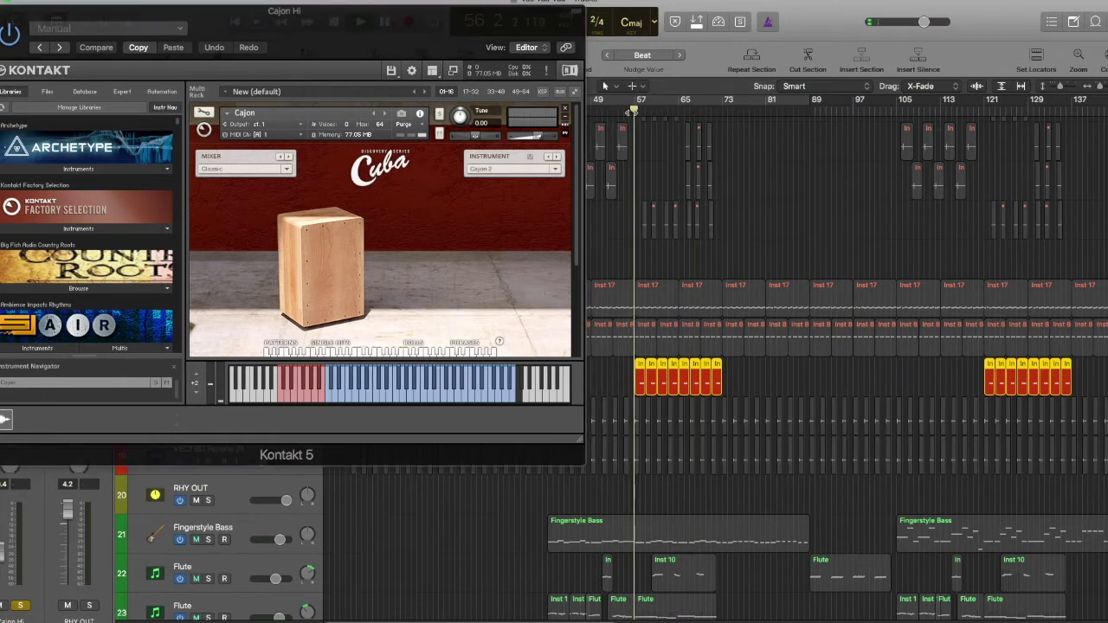
{"action": "key", "text": "space"}
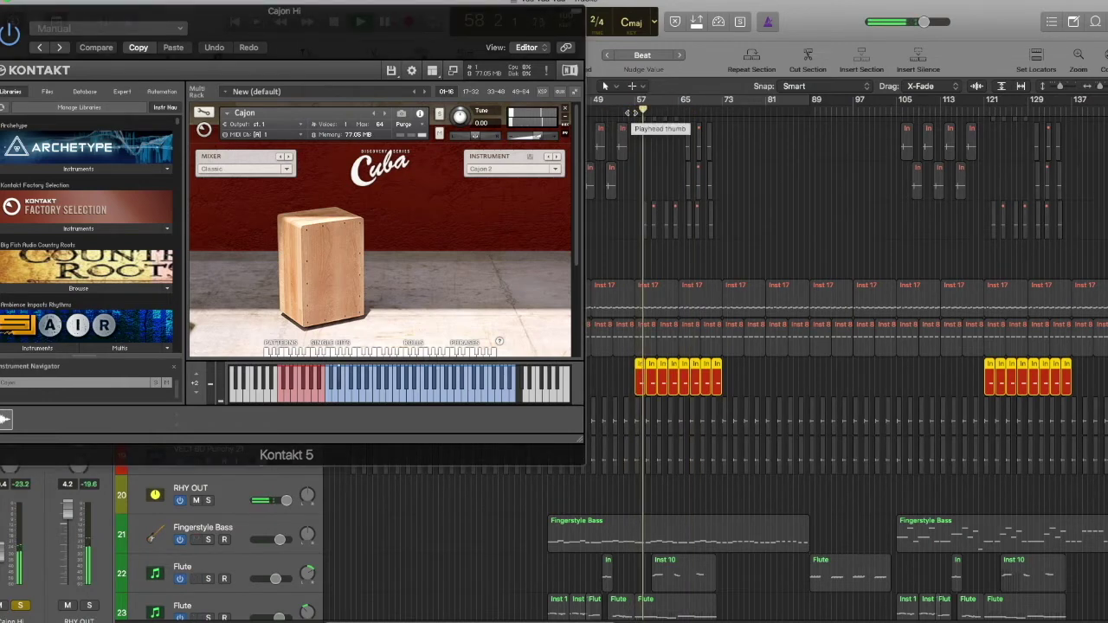
{"action": "left_click_drag", "start_coordinate": [351, 22], "coordinate": [952, 16]}
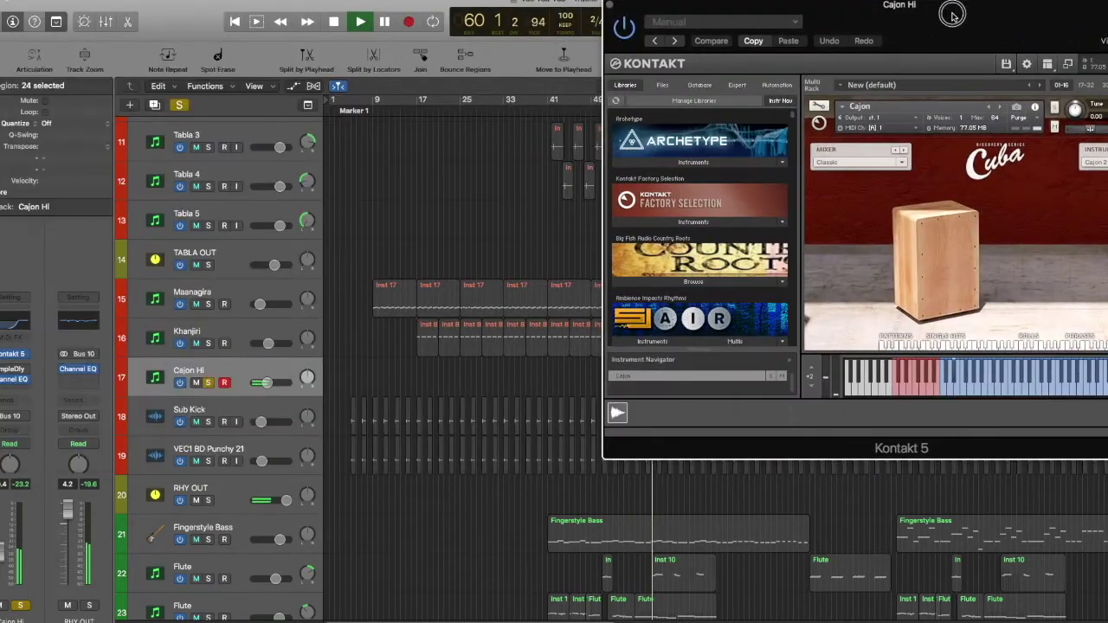
{"action": "left_click_drag", "start_coordinate": [950, 17], "coordinate": [823, 40]}
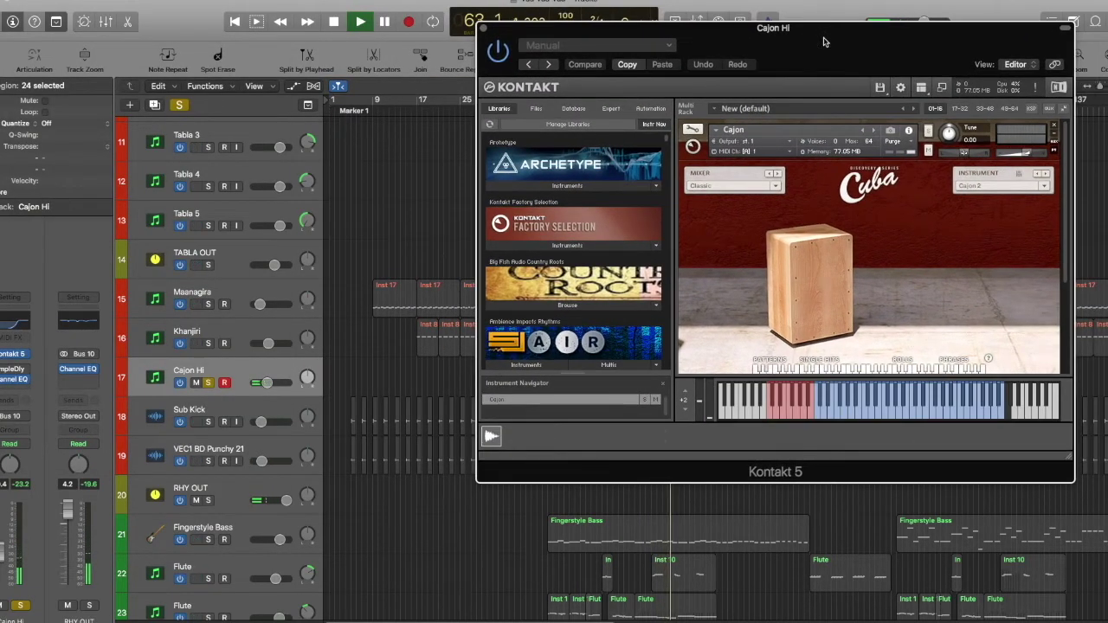
{"action": "left_click", "coordinate": [487, 29]}
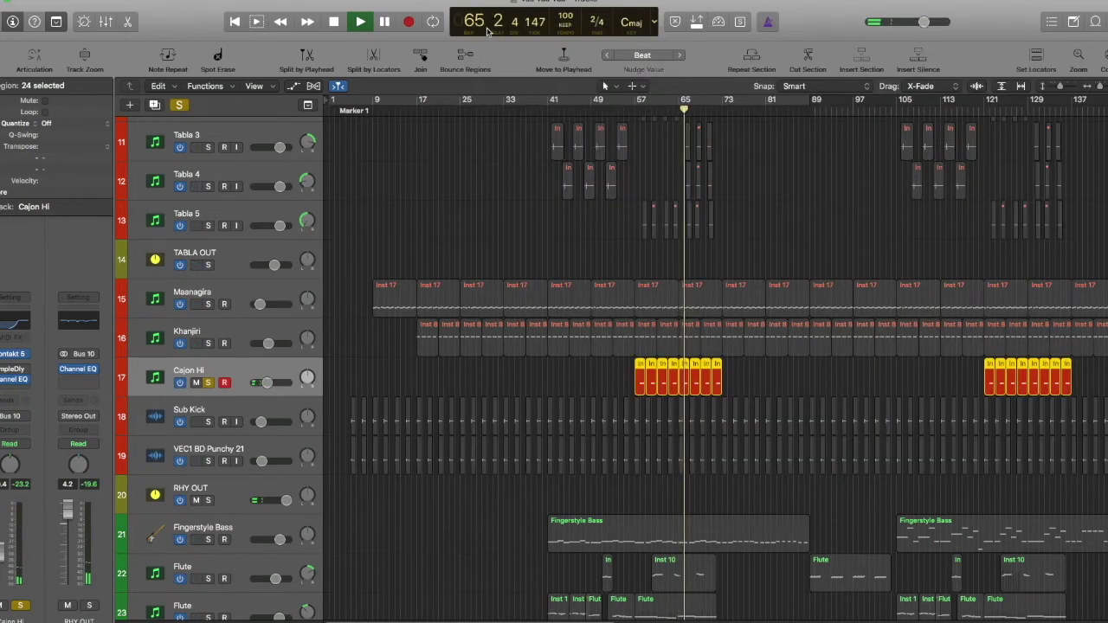
{"action": "left_click", "coordinate": [207, 382]}
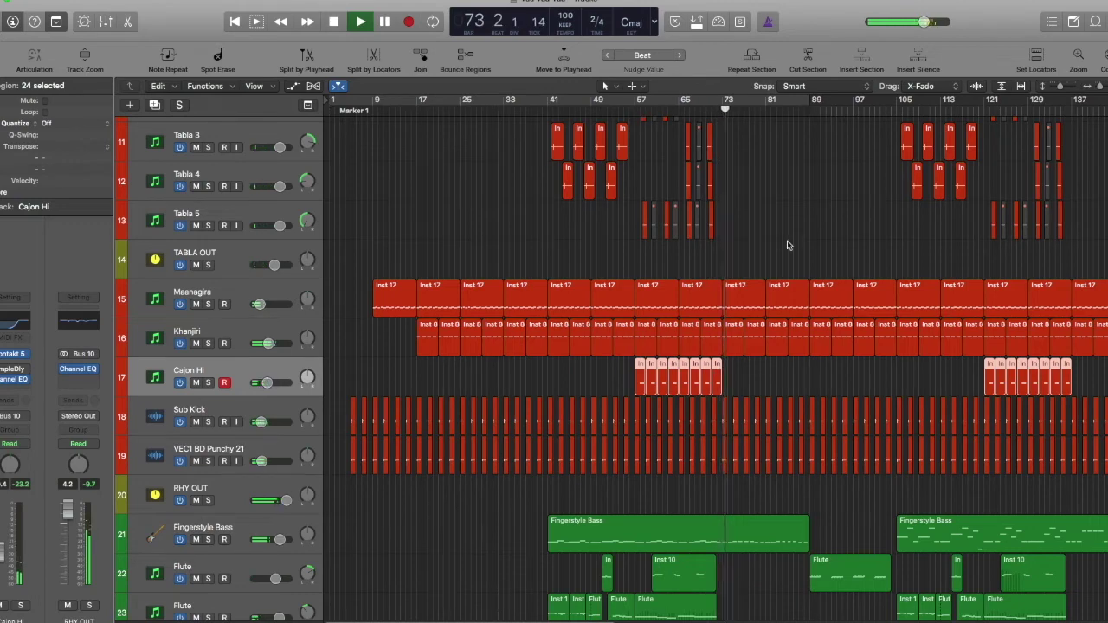
Step: Solo both Duff tracks on rows 6 and 7 during playback, select each one, and clear all solos
{"action": "scroll", "coordinate": [785, 245], "scroll_direction": "up", "scroll_amount": 10}
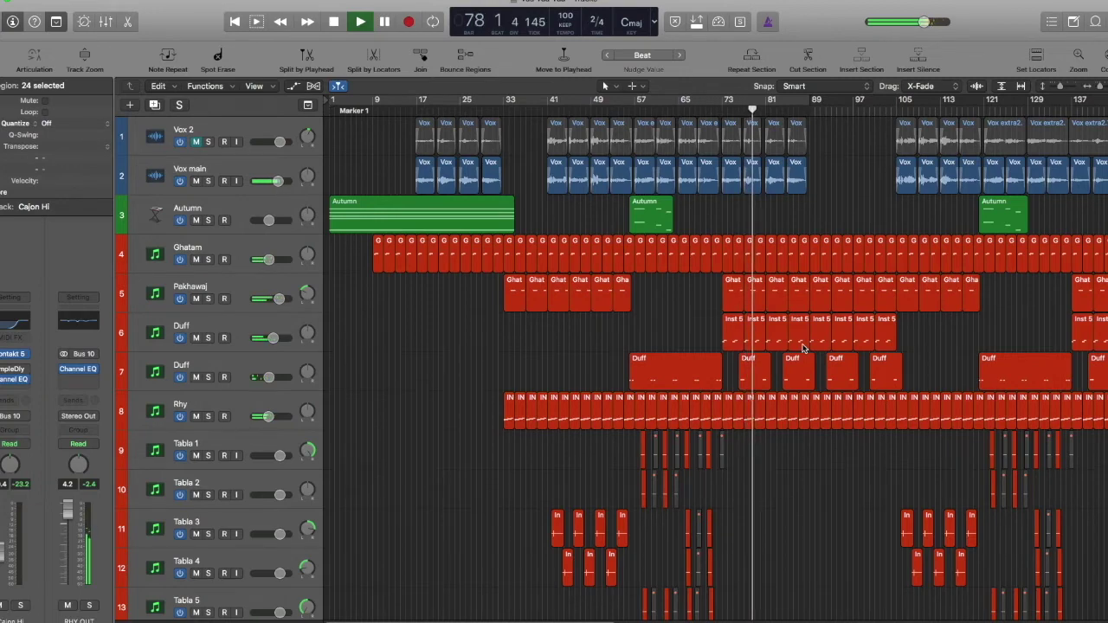
{"action": "left_click", "coordinate": [208, 339]}
{"action": "left_click", "coordinate": [207, 378]}
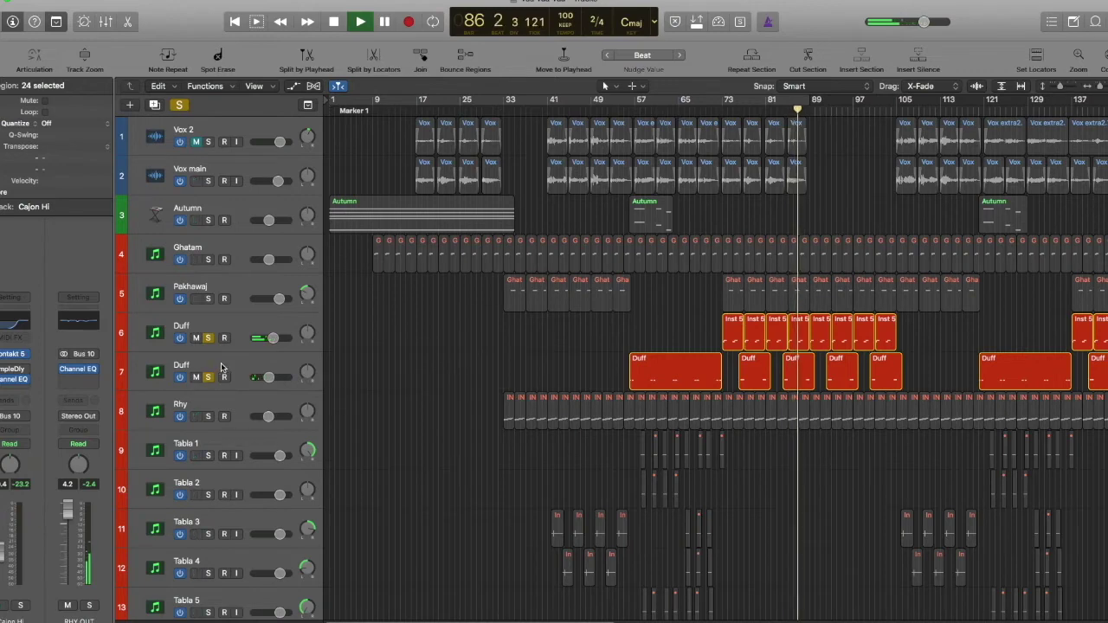
{"action": "left_click", "coordinate": [221, 366]}
{"action": "left_click", "coordinate": [221, 329]}
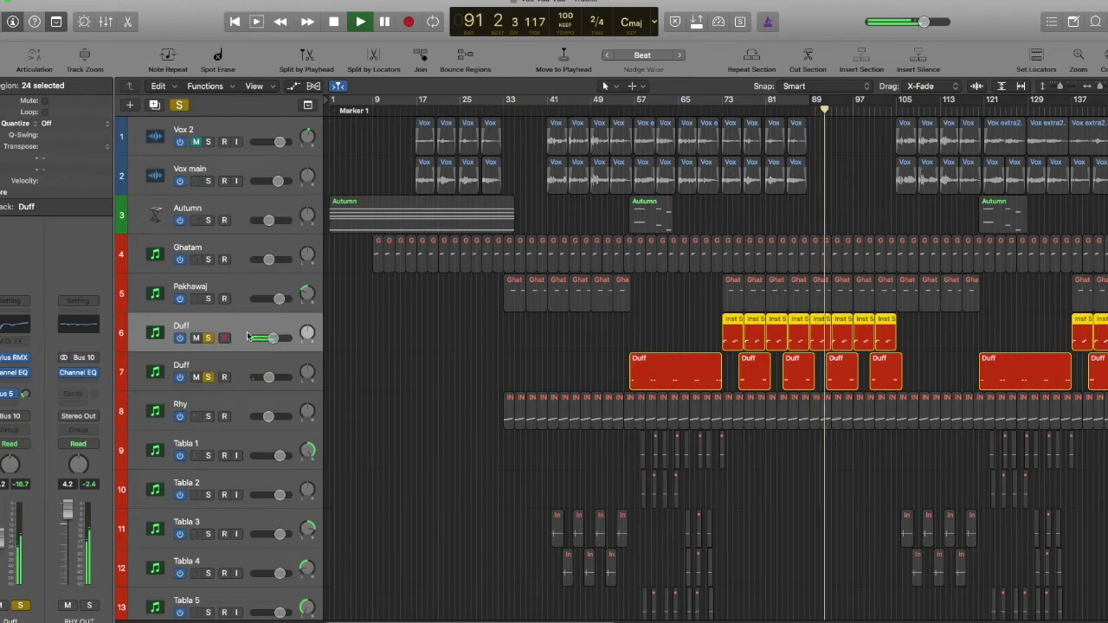
{"action": "left_click", "coordinate": [179, 105]}
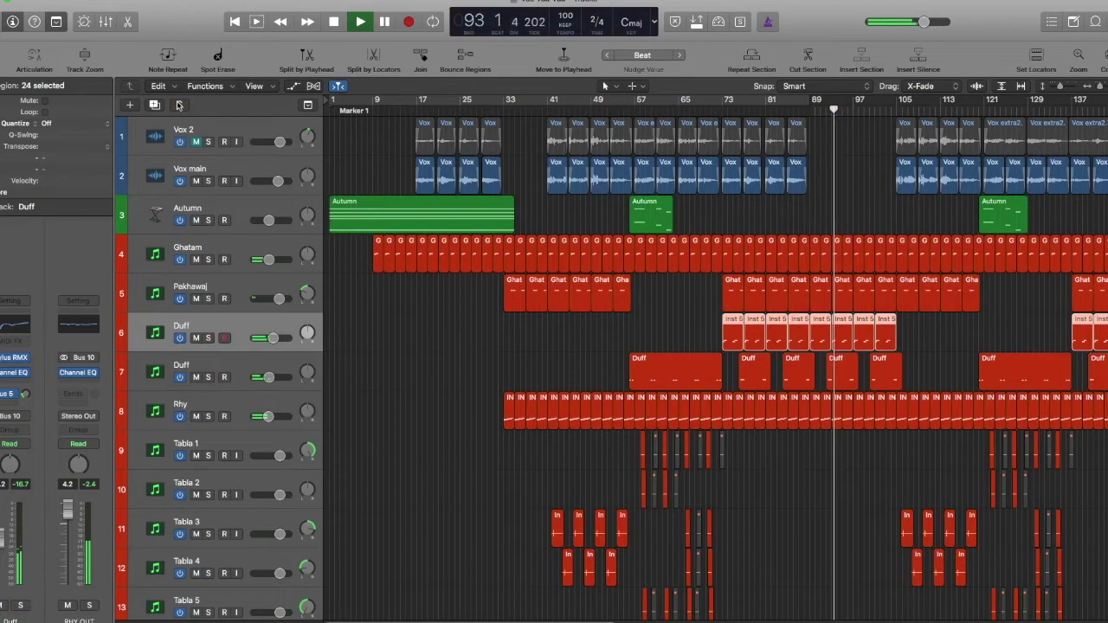
Step: Look over the arrangement around bars 65 to 193 during playback, from the vocals at the beginning to the Santoor and Soft Plucked String tracks
{"action": "scroll", "coordinate": [473, 297], "scroll_direction": "down", "scroll_amount": 4}
{"action": "scroll", "coordinate": [472, 297], "scroll_direction": "up", "scroll_amount": 4}
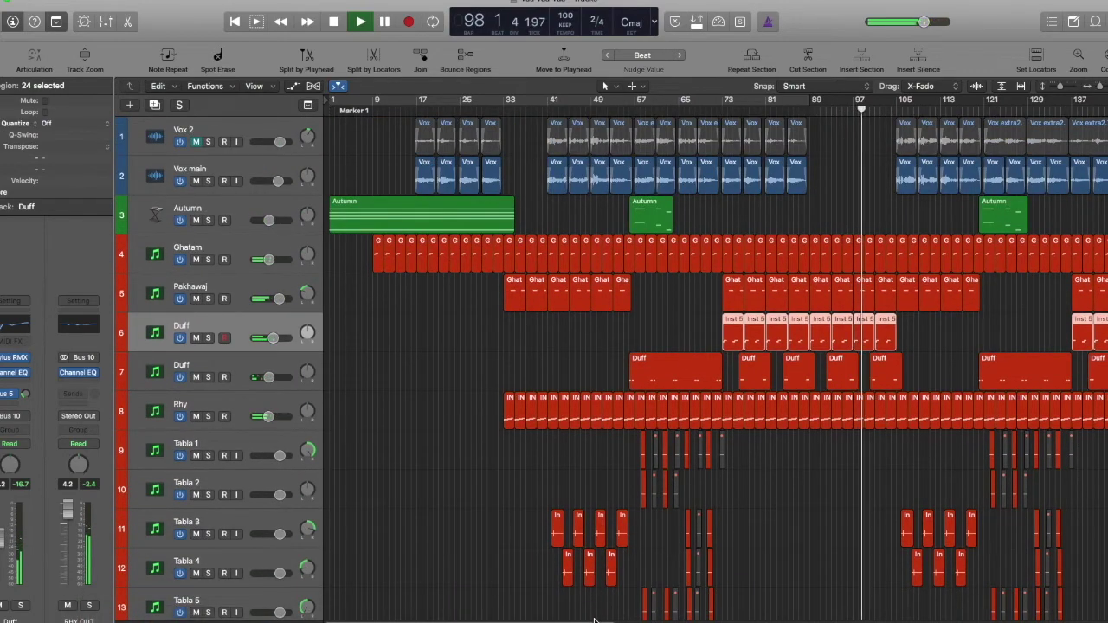
{"action": "scroll", "coordinate": [684, 619], "scroll_direction": "right", "scroll_amount": 5}
{"action": "scroll", "coordinate": [683, 619], "scroll_direction": "right", "scroll_amount": 2}
{"action": "left_click", "coordinate": [808, 534]}
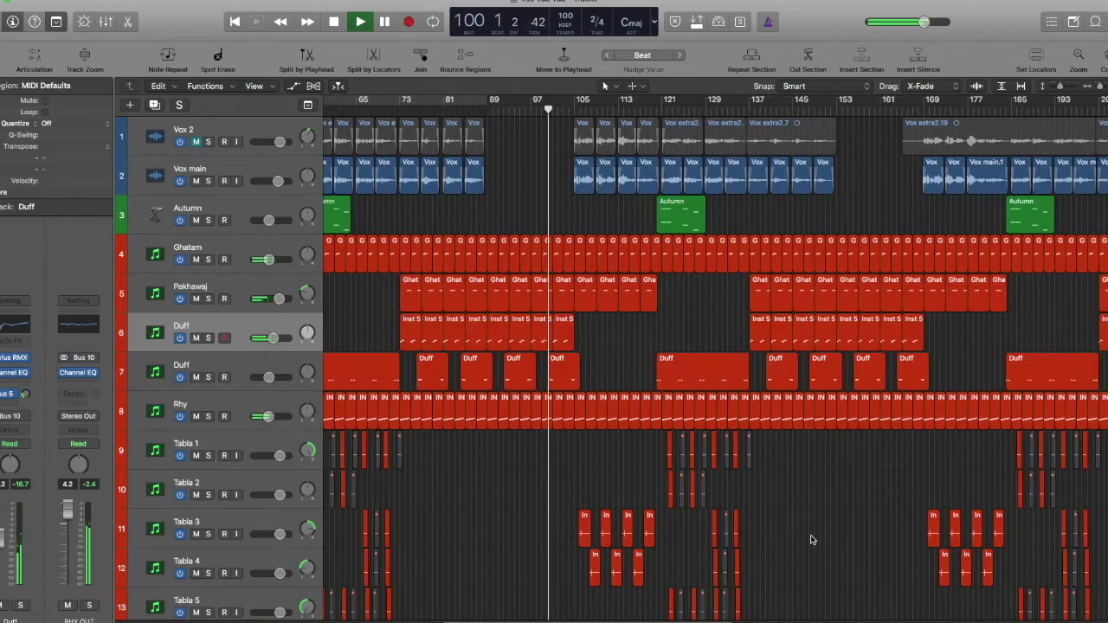
{"action": "scroll", "coordinate": [809, 536], "scroll_direction": "down", "scroll_amount": 2}
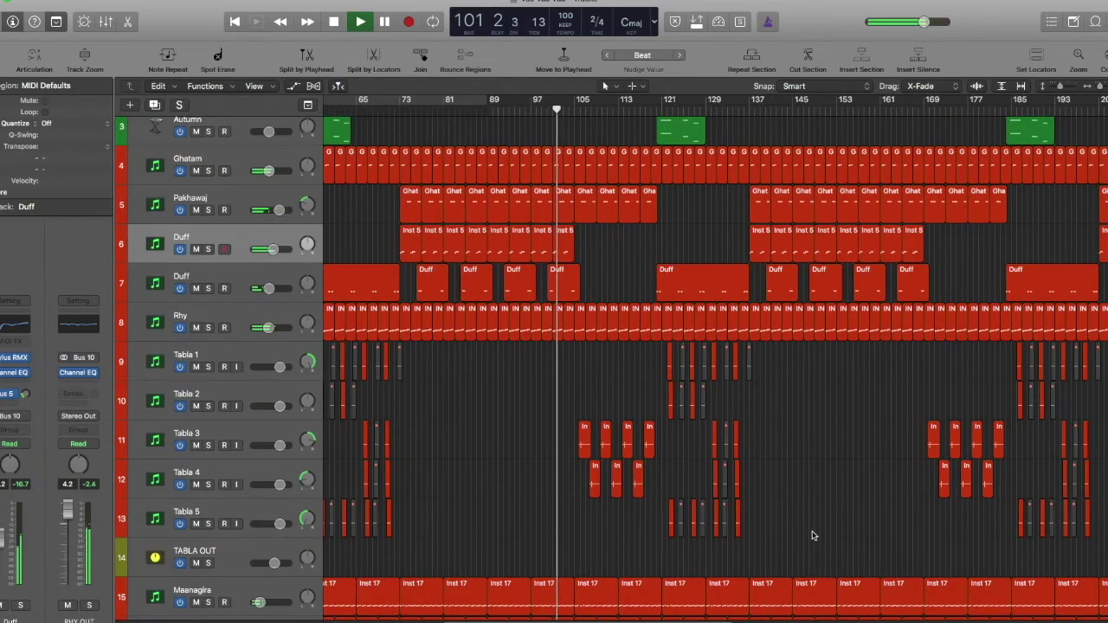
{"action": "scroll", "coordinate": [812, 537], "scroll_direction": "down", "scroll_amount": 2}
{"action": "scroll", "coordinate": [812, 537], "scroll_direction": "up", "scroll_amount": 2}
{"action": "scroll", "coordinate": [812, 536], "scroll_direction": "up", "scroll_amount": 2}
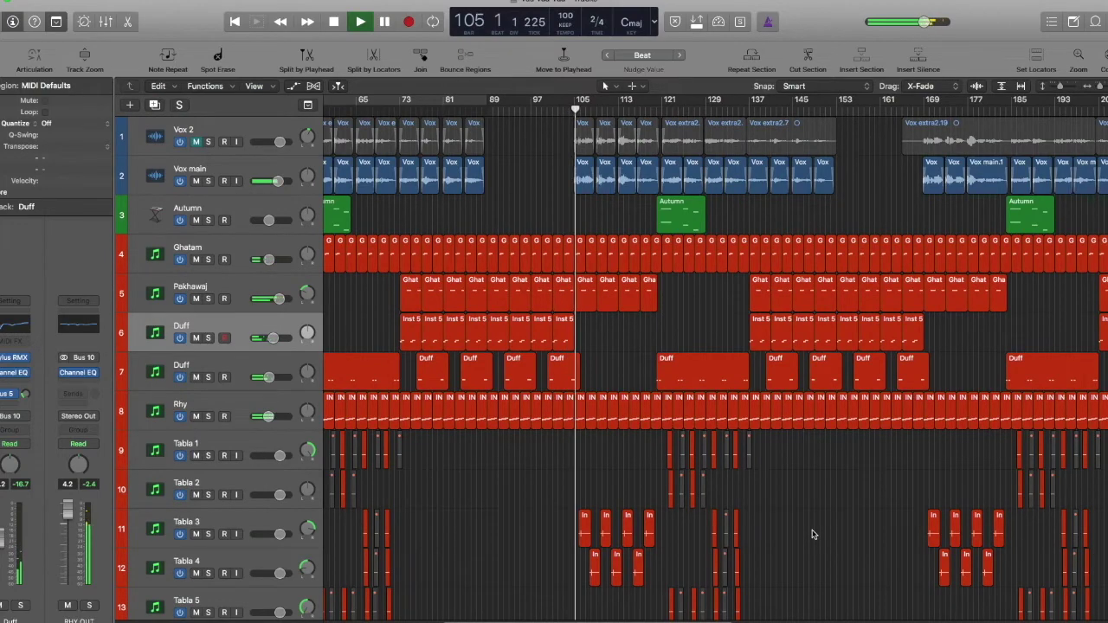
{"action": "scroll", "coordinate": [812, 530], "scroll_direction": "down", "scroll_amount": 10}
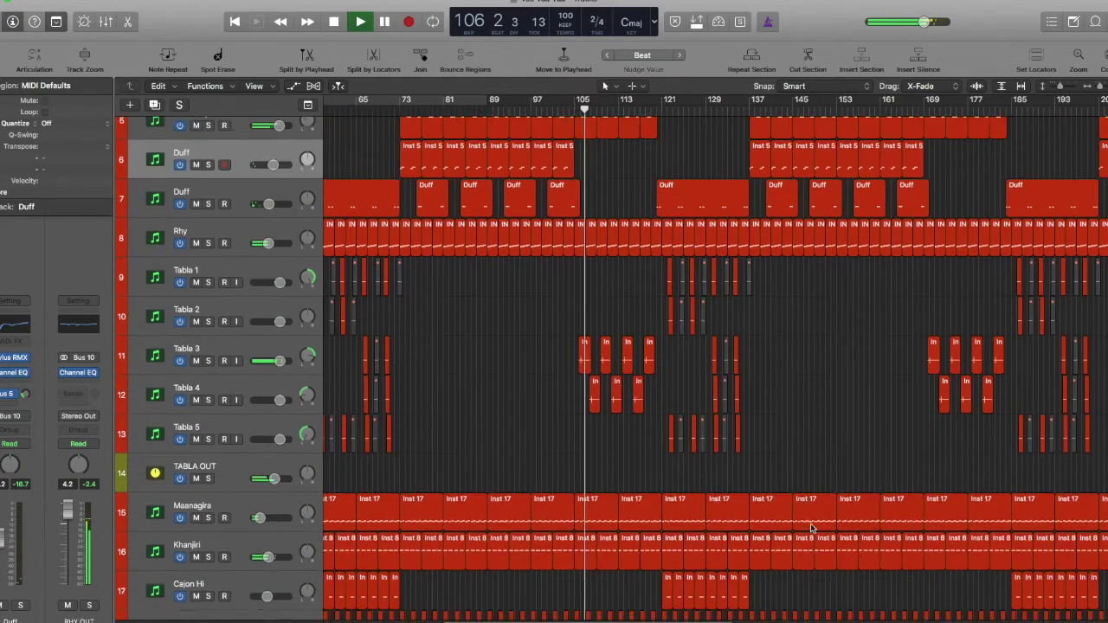
{"action": "scroll", "coordinate": [810, 526], "scroll_direction": "down", "scroll_amount": 4}
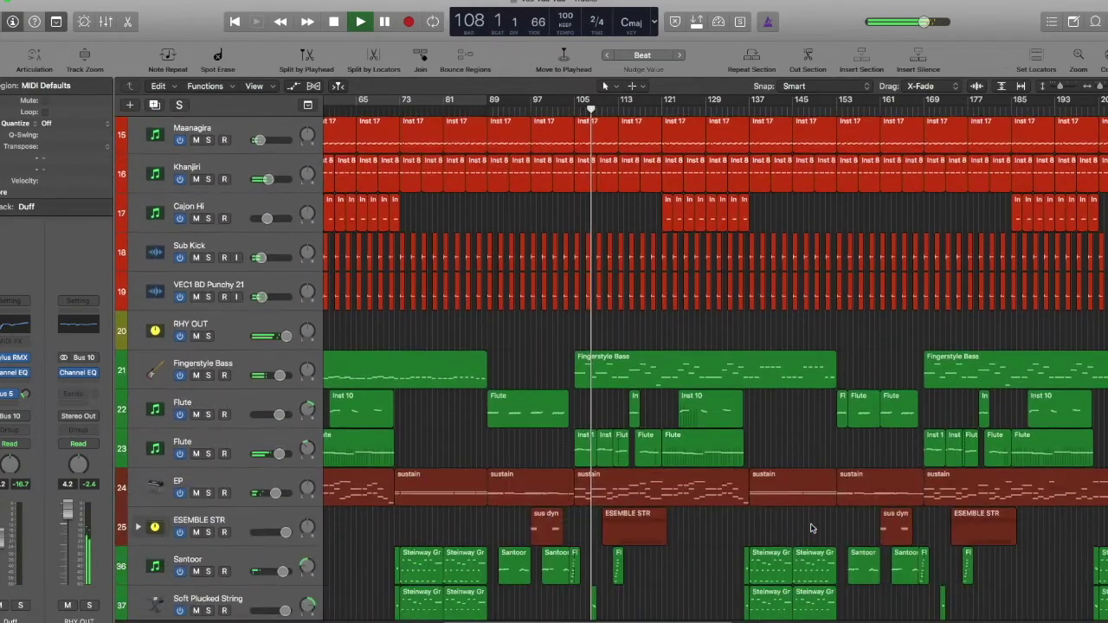
Step: Solo the Fingerstyle Bass track during playback, show its EXS24 instrument, and return to the full mix
{"action": "left_click", "coordinate": [251, 450]}
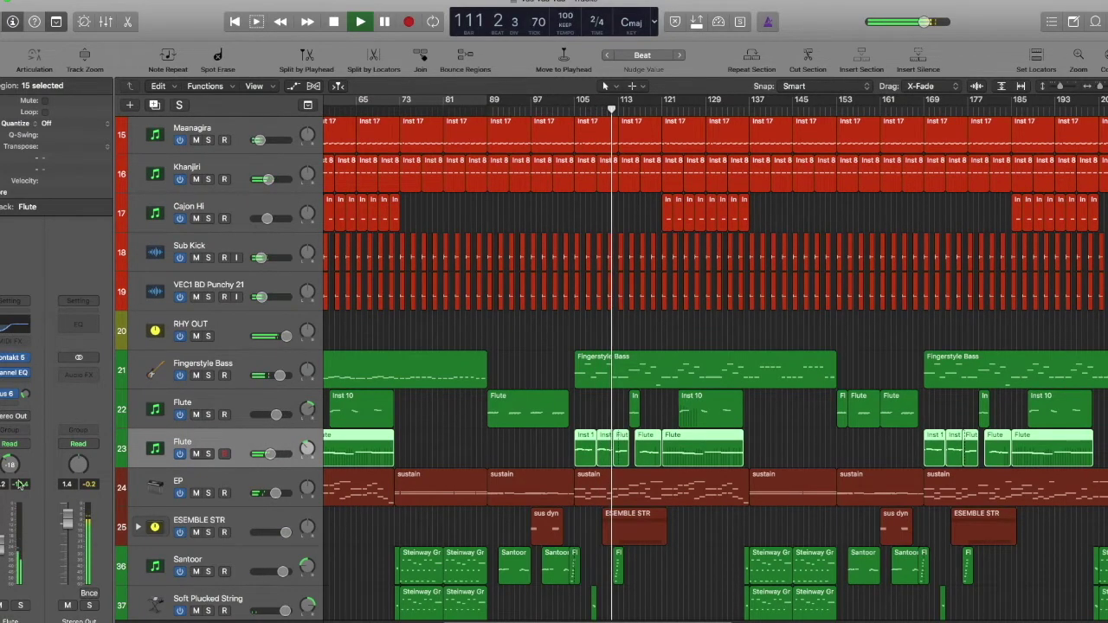
{"action": "left_click", "coordinate": [737, 332]}
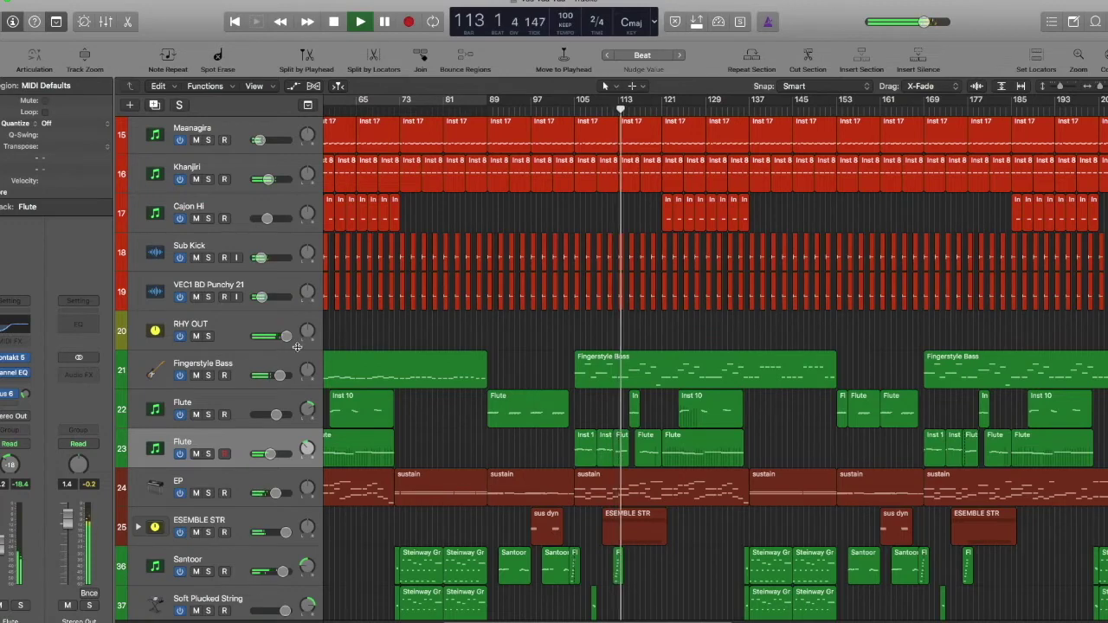
{"action": "left_click", "coordinate": [235, 371]}
{"action": "left_click", "coordinate": [209, 376]}
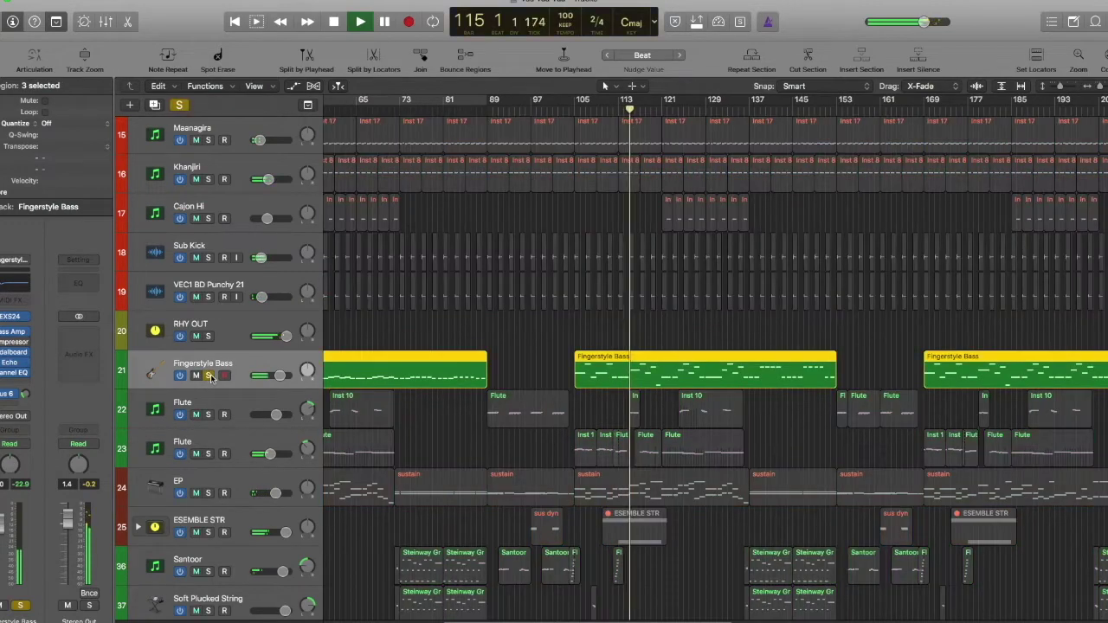
{"action": "left_click", "coordinate": [17, 319]}
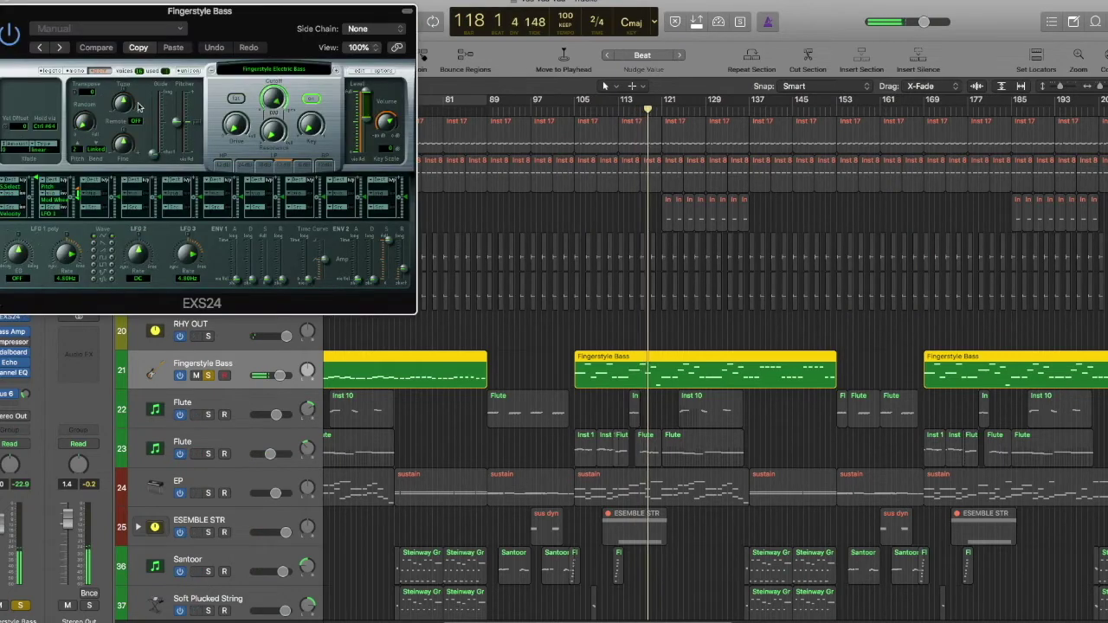
{"action": "left_click", "coordinate": [1, 12]}
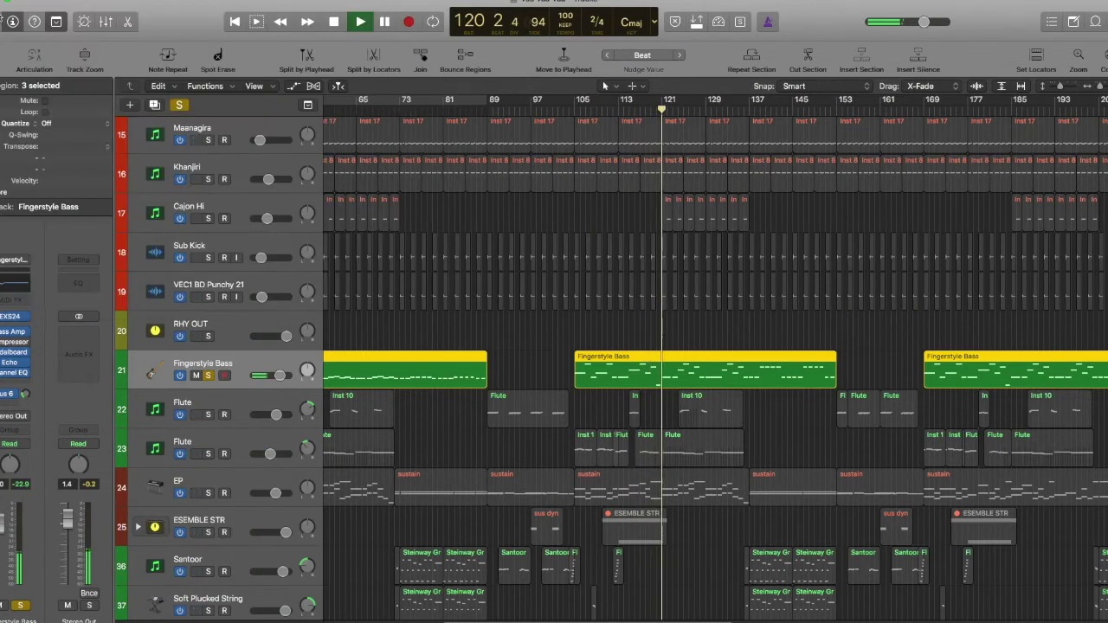
{"action": "left_click", "coordinate": [207, 375]}
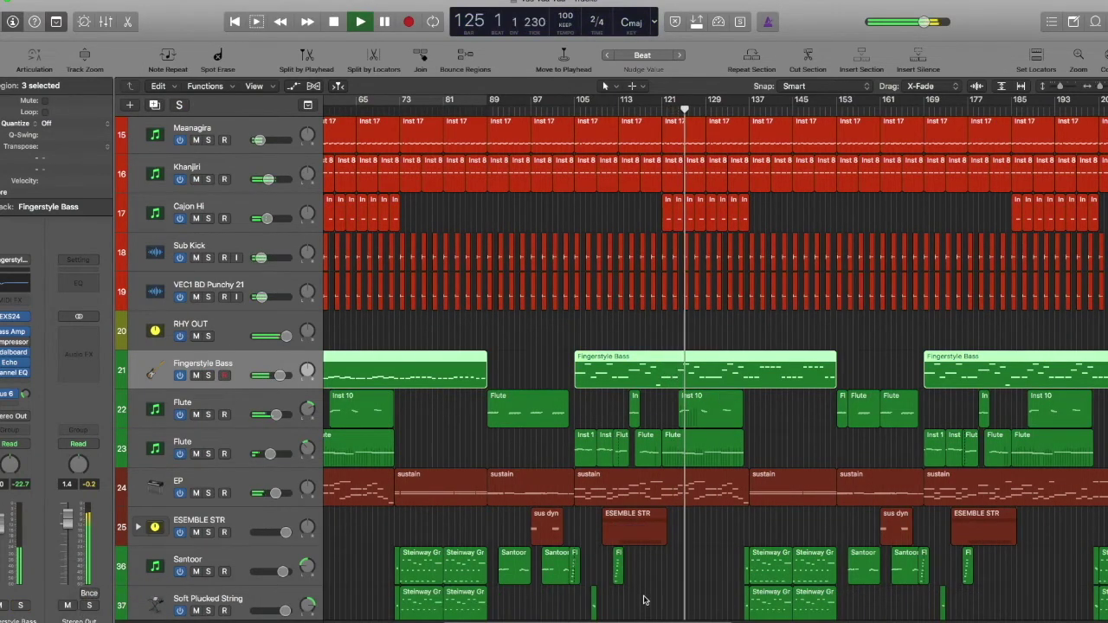
Step: Play from about bar 94 and expand the ESEMBLE STR track stack, selecting its sus dyn subtrack
{"action": "left_click", "coordinate": [515, 112]}
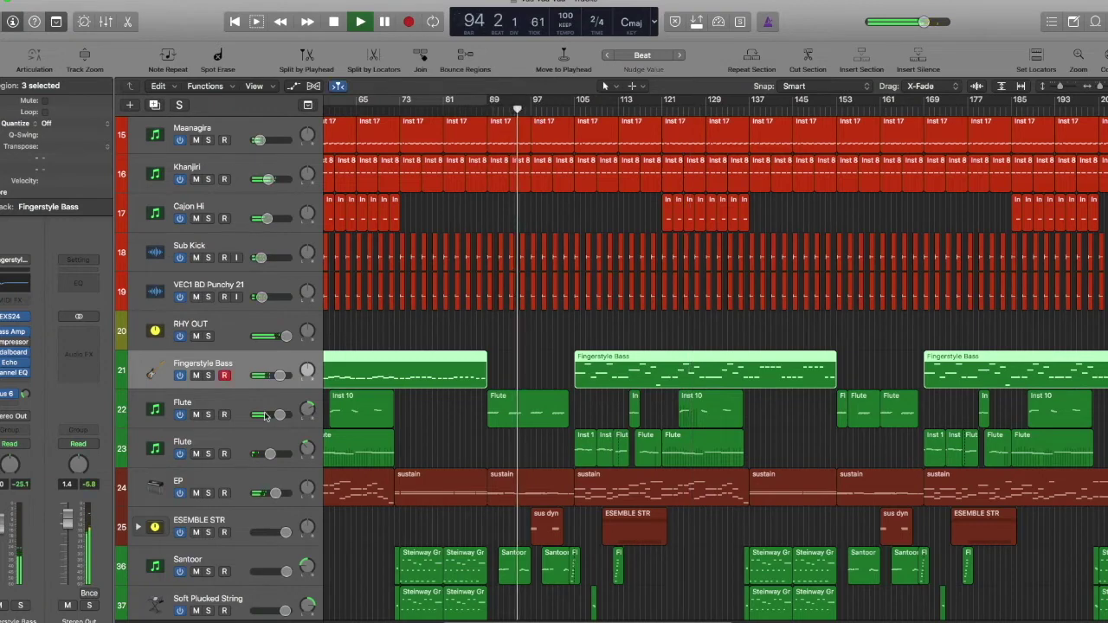
{"action": "left_click", "coordinate": [195, 523]}
{"action": "scroll", "coordinate": [190, 389], "scroll_direction": "down", "scroll_amount": 4}
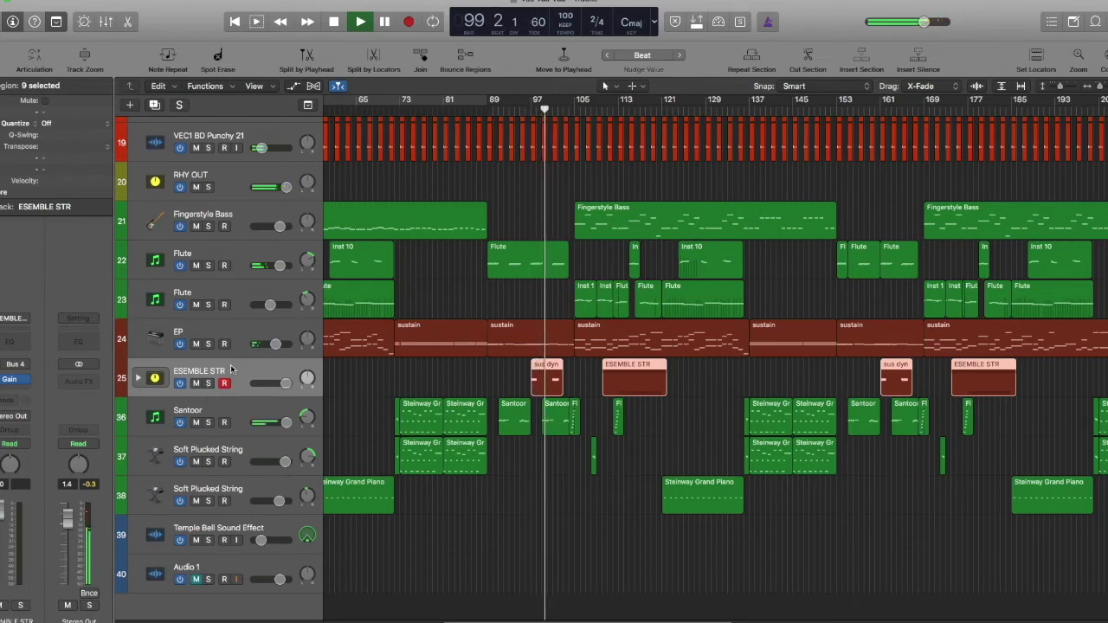
{"action": "left_click", "coordinate": [138, 379]}
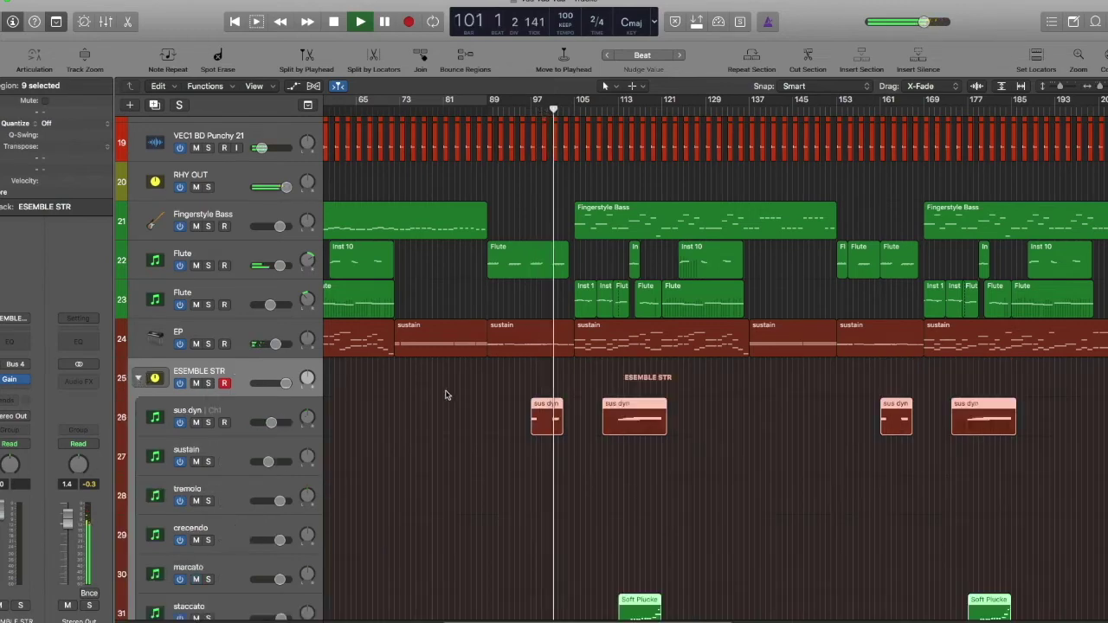
{"action": "scroll", "coordinate": [538, 401], "scroll_direction": "down", "scroll_amount": 3}
{"action": "left_click", "coordinate": [232, 354]}
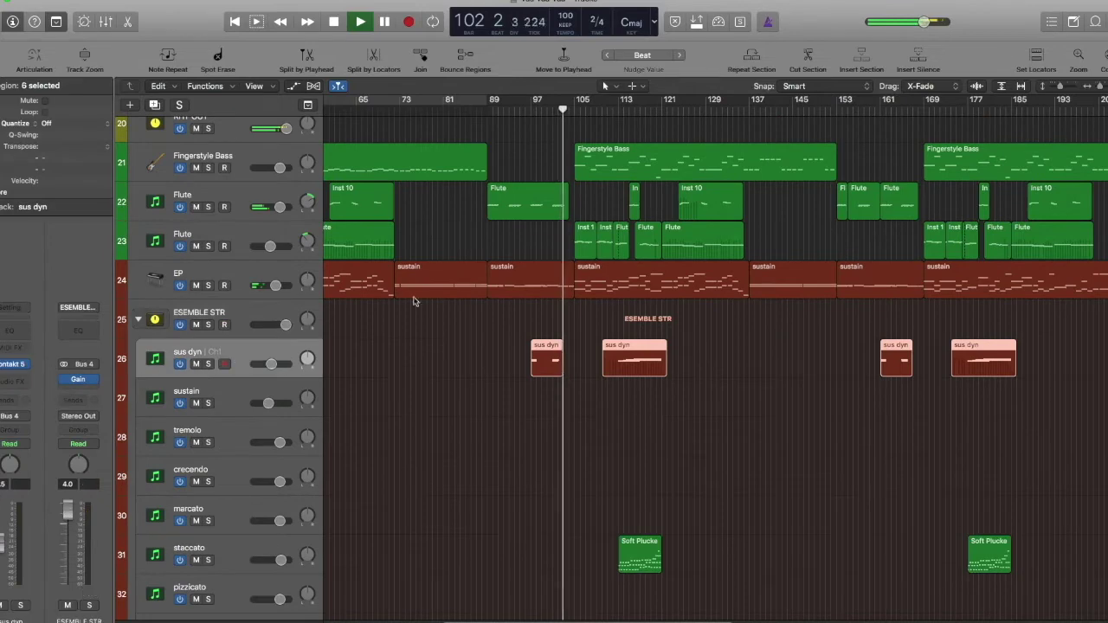
Step: Play from about bar 111 and solo the sus dyn and staccato subtracks of ESEMBLE STR, selecting each in turn
{"action": "left_click", "coordinate": [608, 112]}
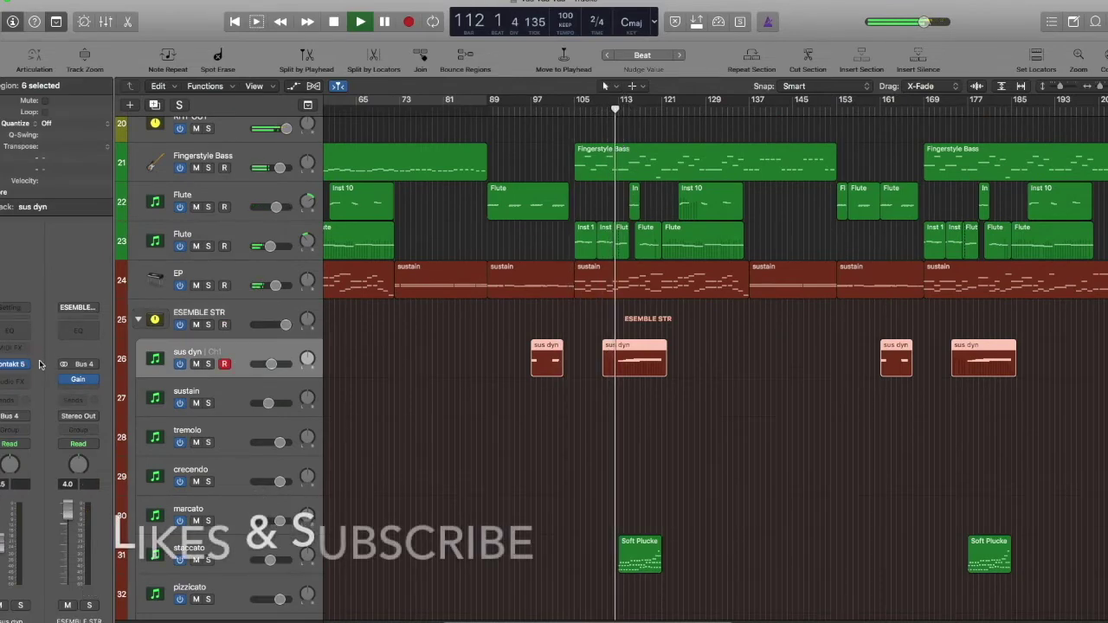
{"action": "left_click", "coordinate": [208, 364]}
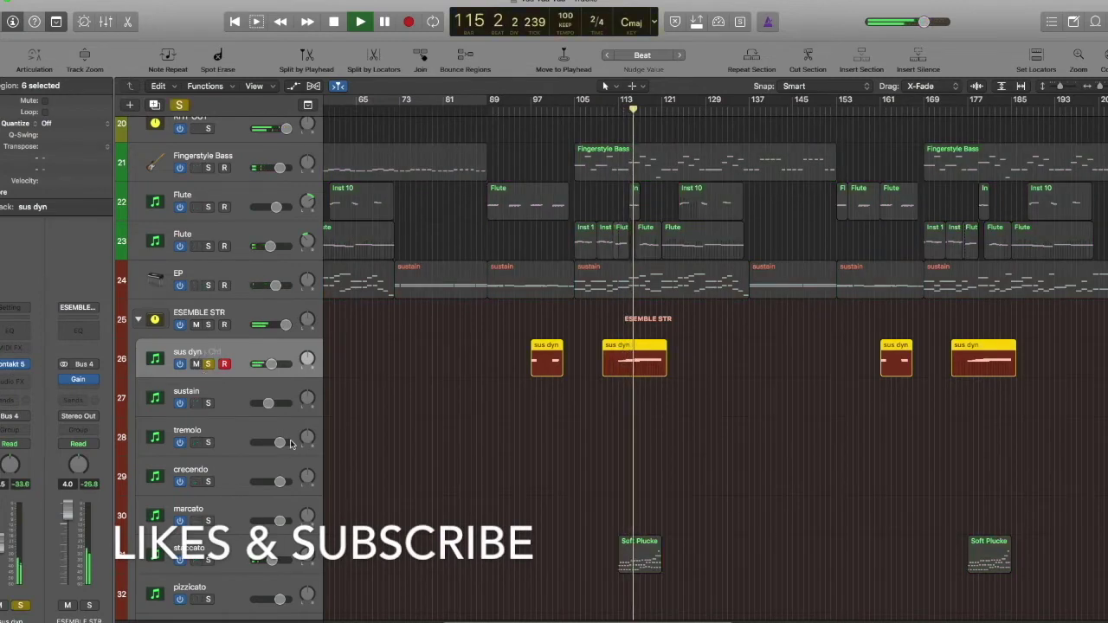
{"action": "scroll", "coordinate": [291, 444], "scroll_direction": "down", "scroll_amount": 1}
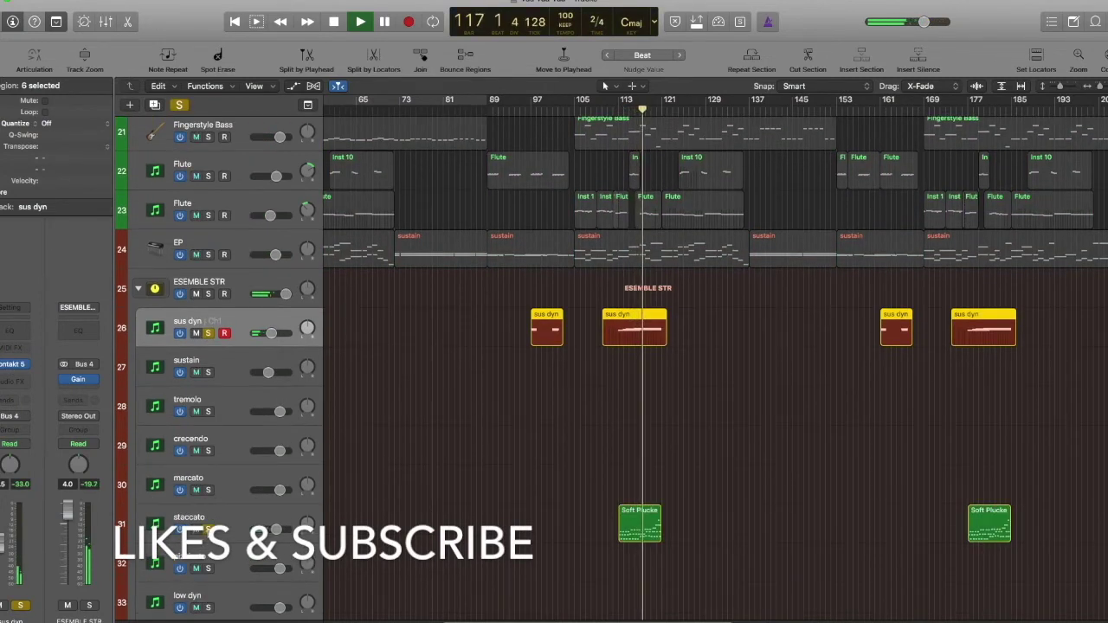
{"action": "left_click", "coordinate": [184, 523]}
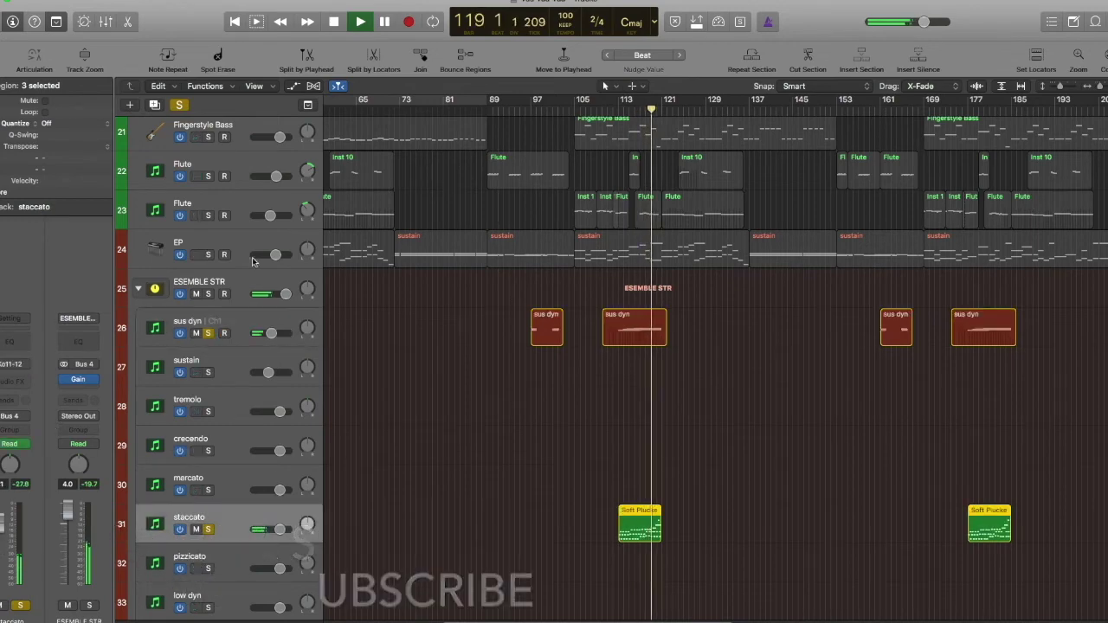
{"action": "left_click", "coordinate": [230, 322]}
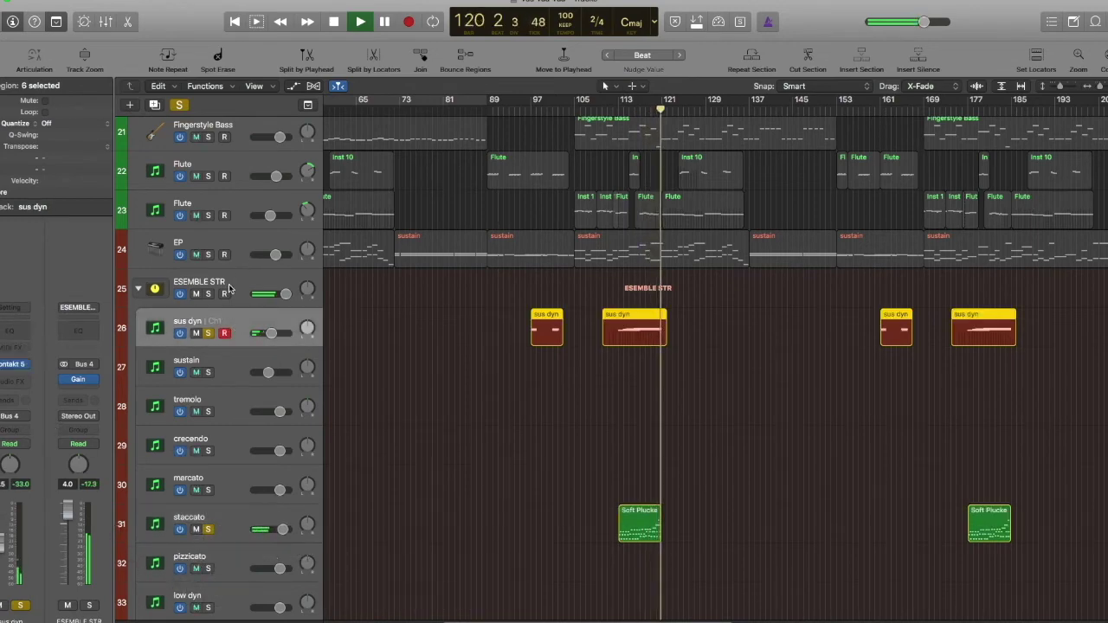
Step: Stop playback and show the sus dyn track's Kontakt 5 instrument in full, keeping the strings regions around bar 111 uncovered
{"action": "key", "text": "space"}
{"action": "left_click", "coordinate": [11, 367]}
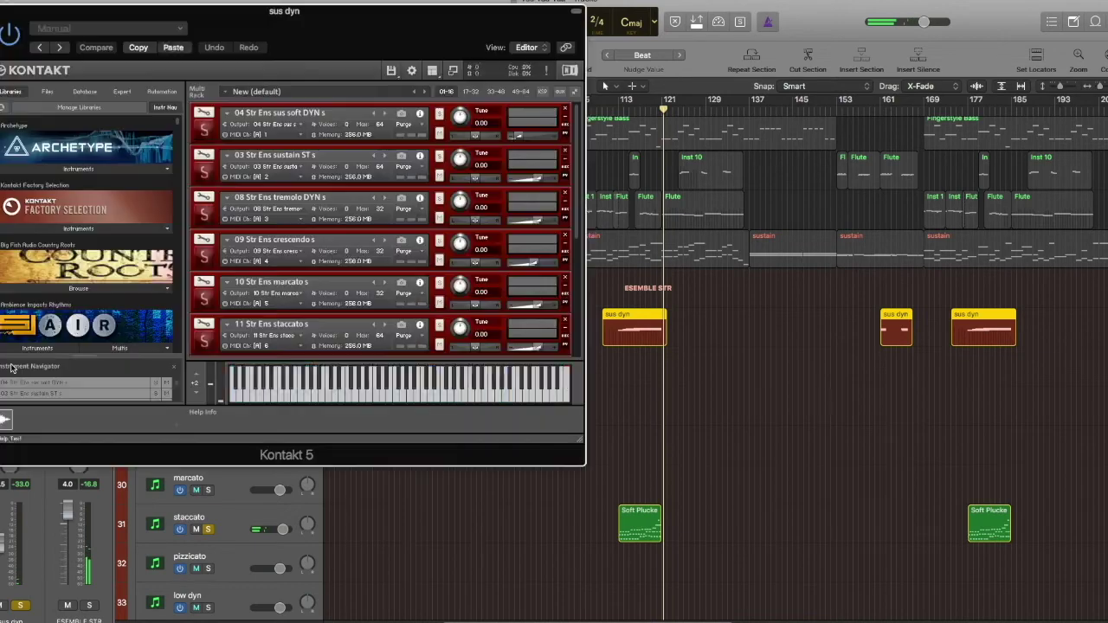
{"action": "left_click_drag", "start_coordinate": [265, 38], "coordinate": [765, 47]}
{"action": "left_click_drag", "start_coordinate": [682, 24], "coordinate": [881, 25]}
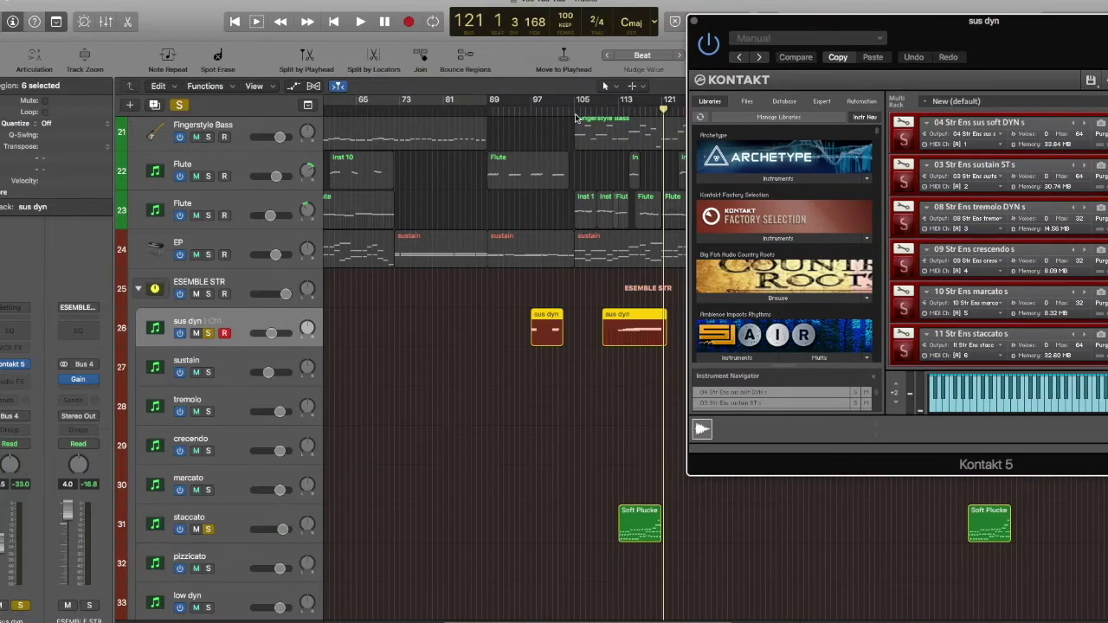
{"action": "left_click", "coordinate": [608, 112]}
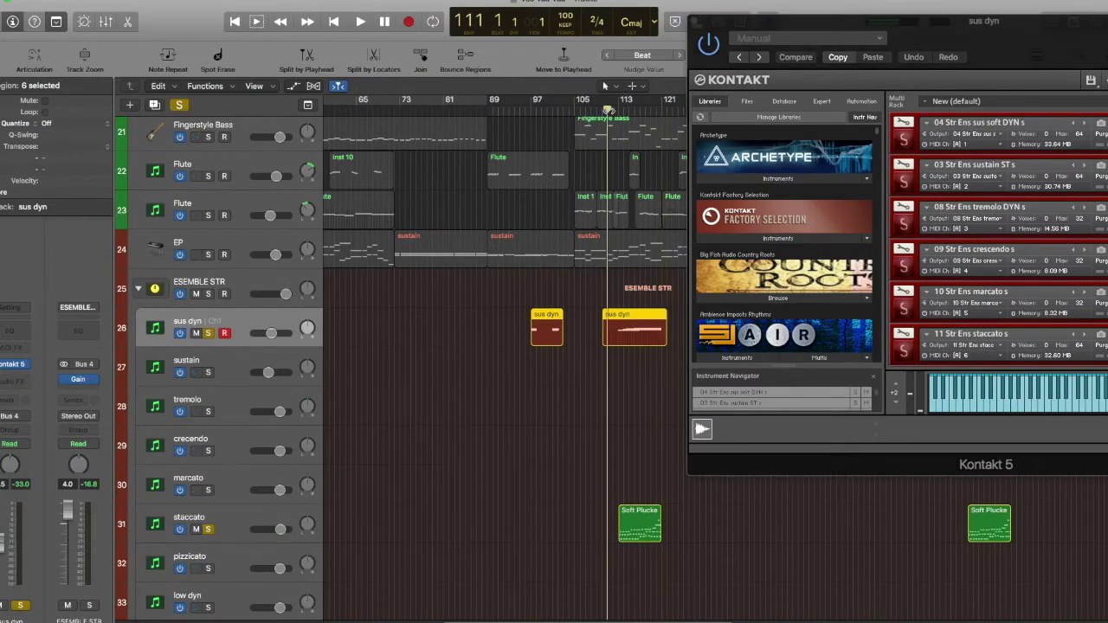
{"action": "left_click_drag", "start_coordinate": [836, 18], "coordinate": [123, 89]}
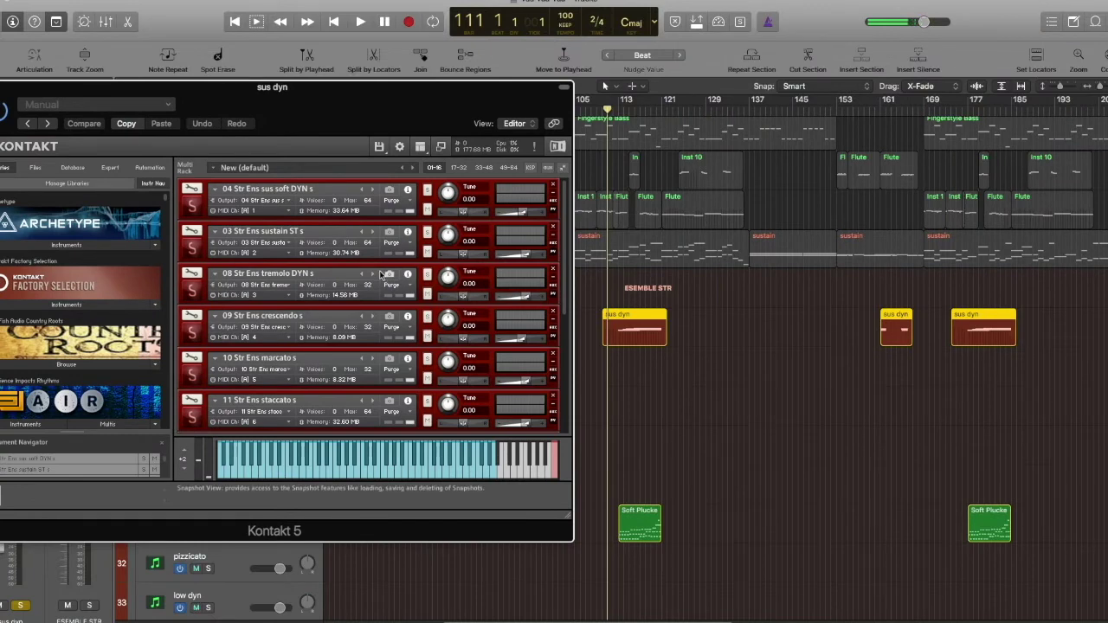
Step: Play the soloed sus dyn and staccato parts from about bar 111 while watching the Kontakt 5 instrument rack
{"action": "left_click", "coordinate": [610, 113]}
{"action": "key", "text": "space"}
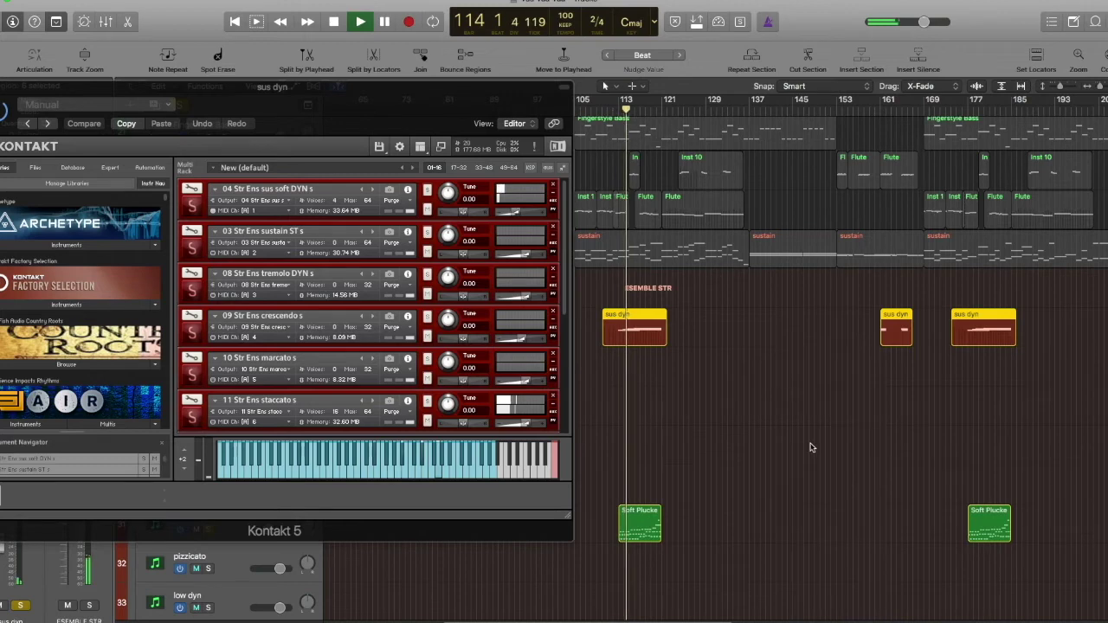
{"action": "scroll", "coordinate": [811, 448], "scroll_direction": "down", "scroll_amount": 5}
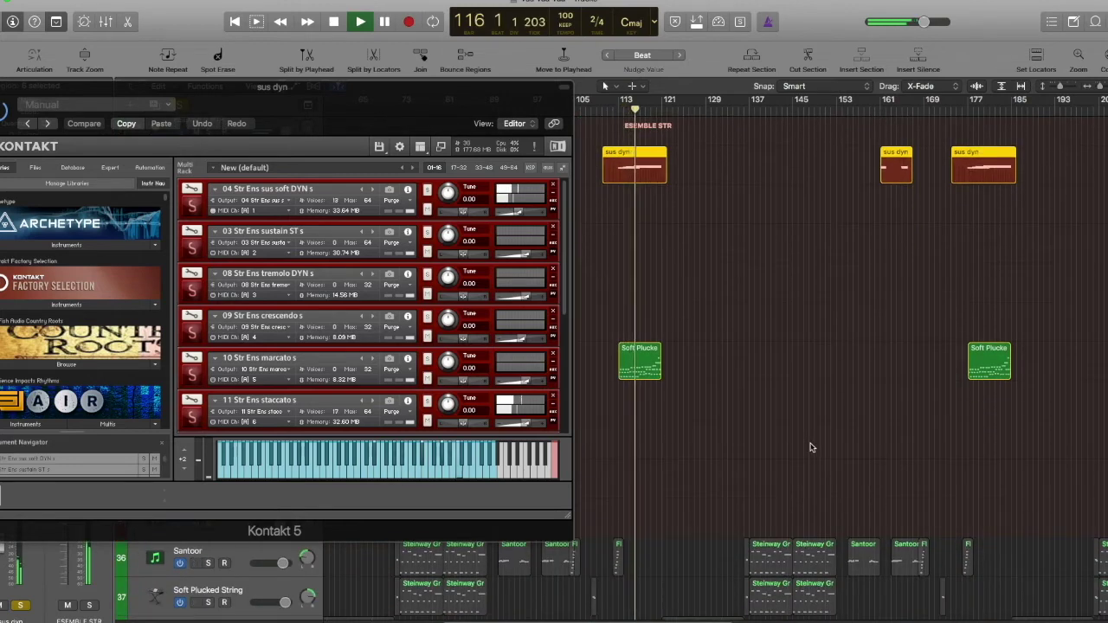
{"action": "scroll", "coordinate": [811, 448], "scroll_direction": "up", "scroll_amount": 3}
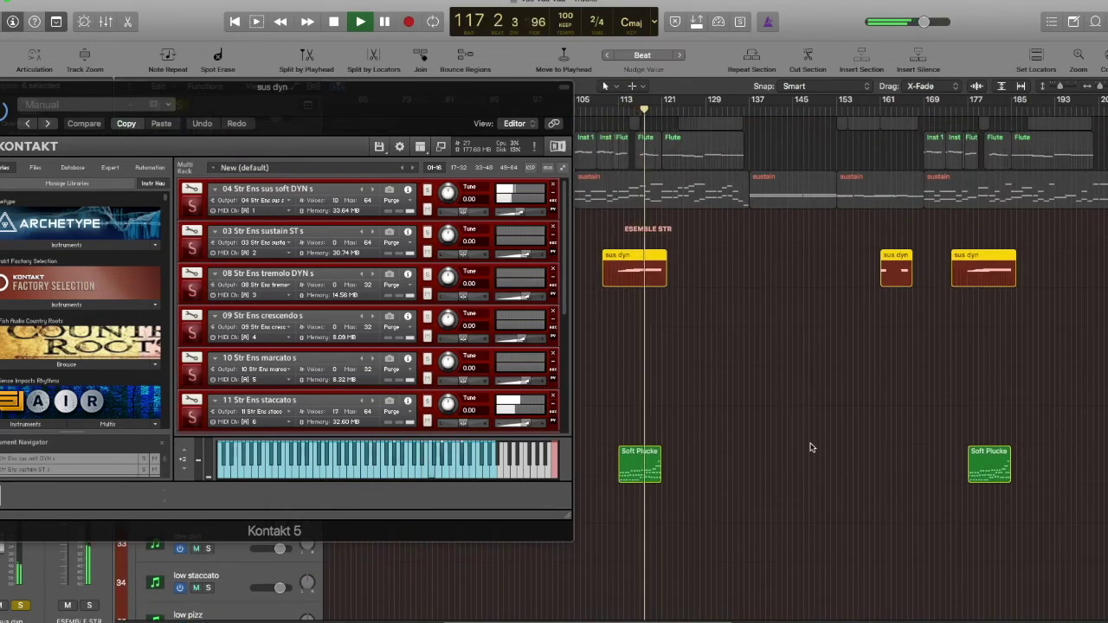
{"action": "left_click_drag", "start_coordinate": [291, 102], "coordinate": [321, 103]}
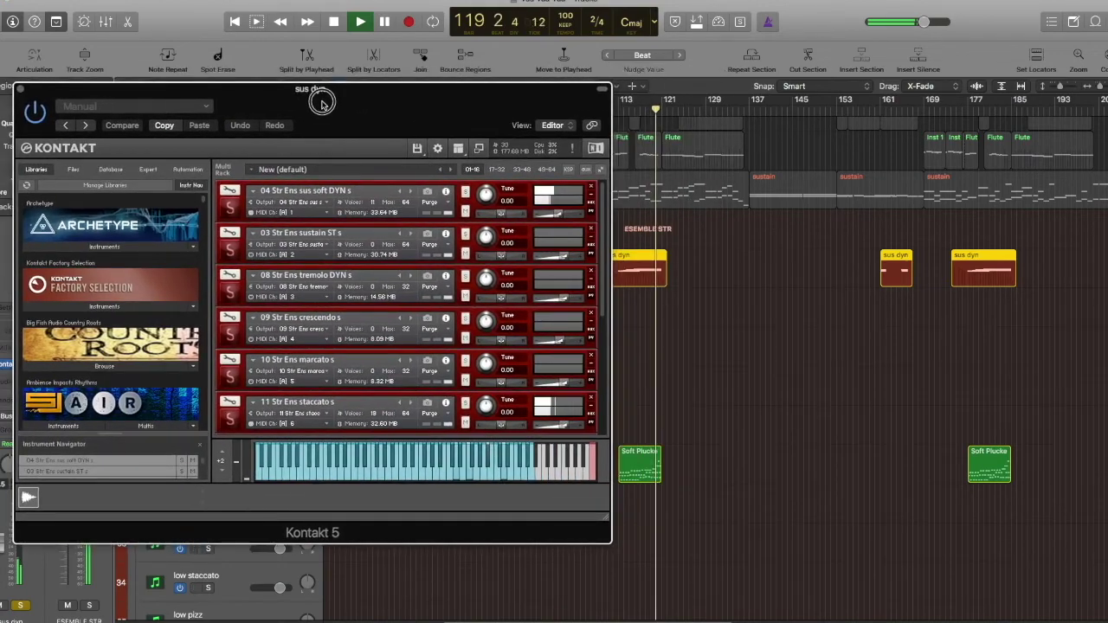
Step: Close the Kontakt instrument, collapse the ESEMBLE STR stack, and return to the full mix from about bar 111
{"action": "left_click", "coordinate": [20, 90]}
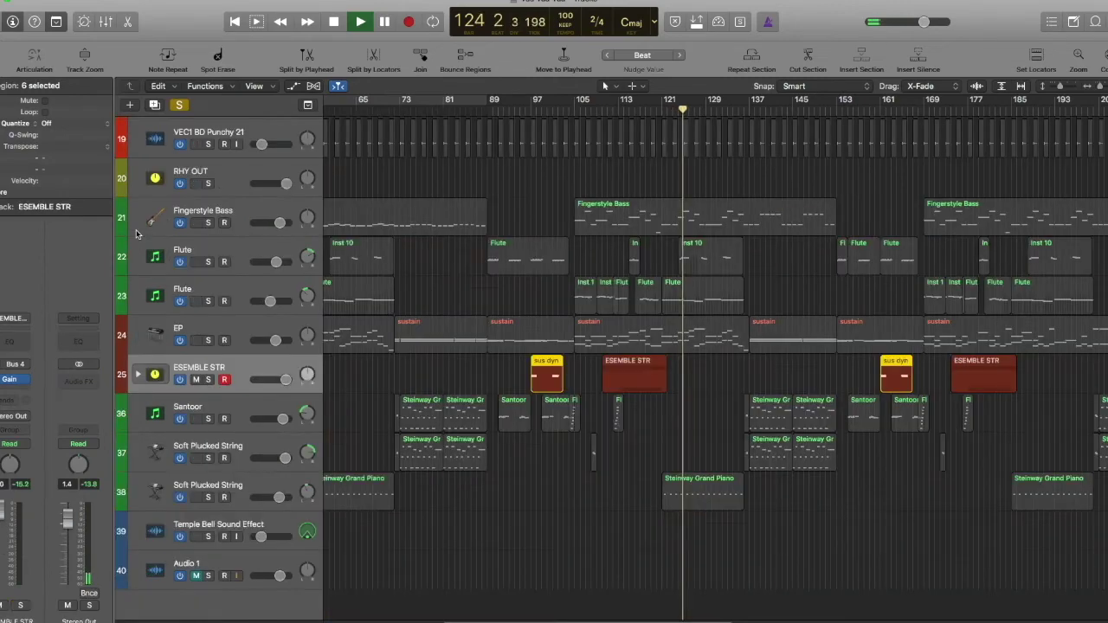
{"action": "left_click", "coordinate": [137, 231]}
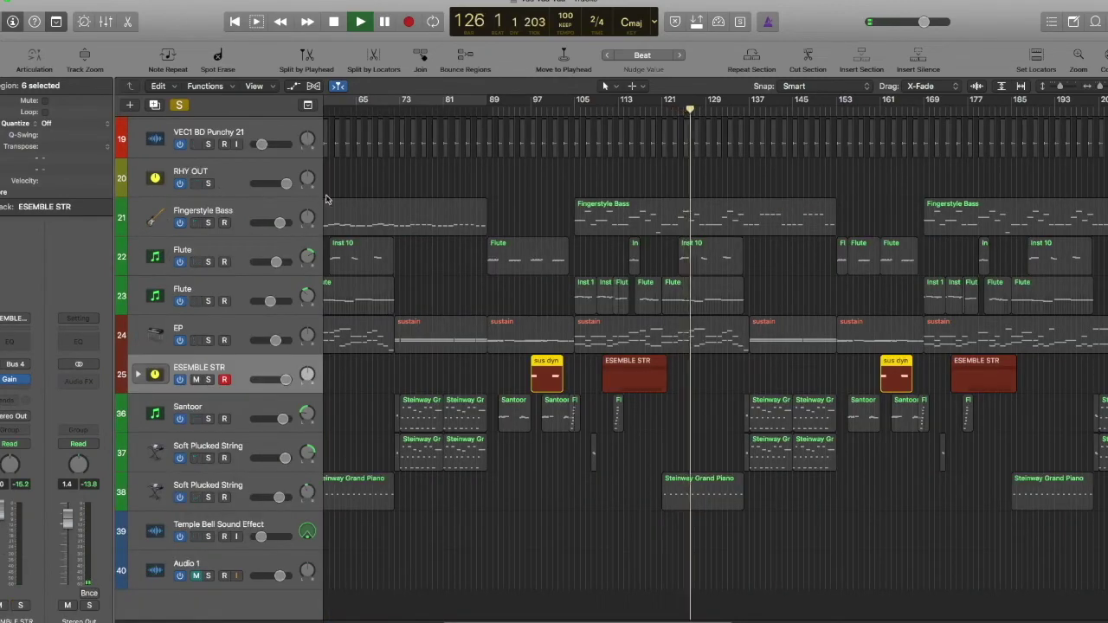
{"action": "left_click", "coordinate": [181, 104]}
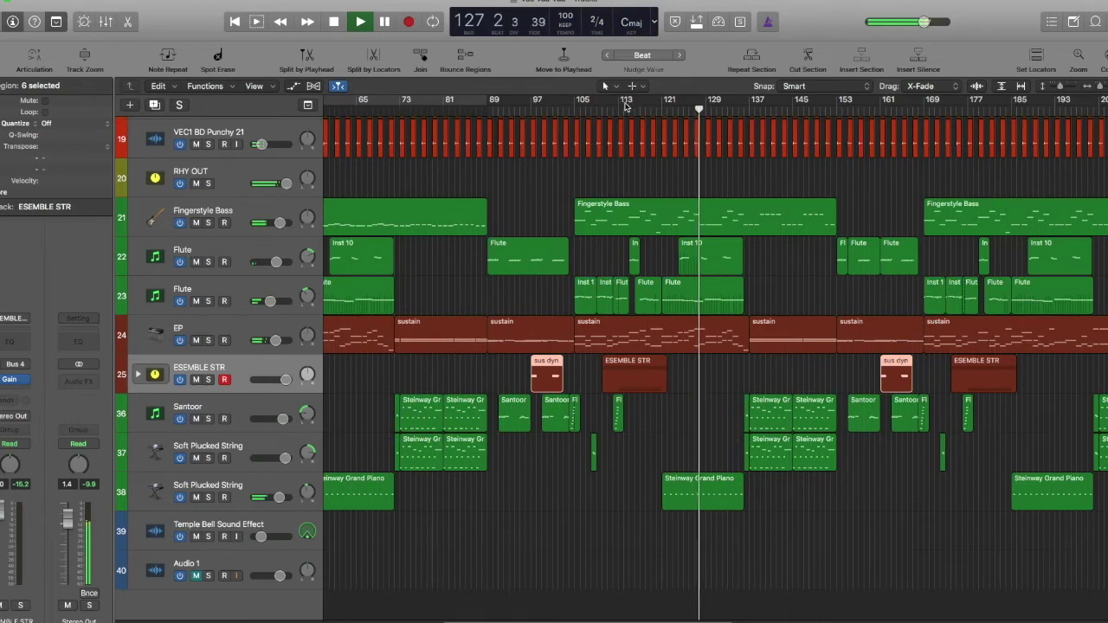
{"action": "left_click", "coordinate": [608, 110]}
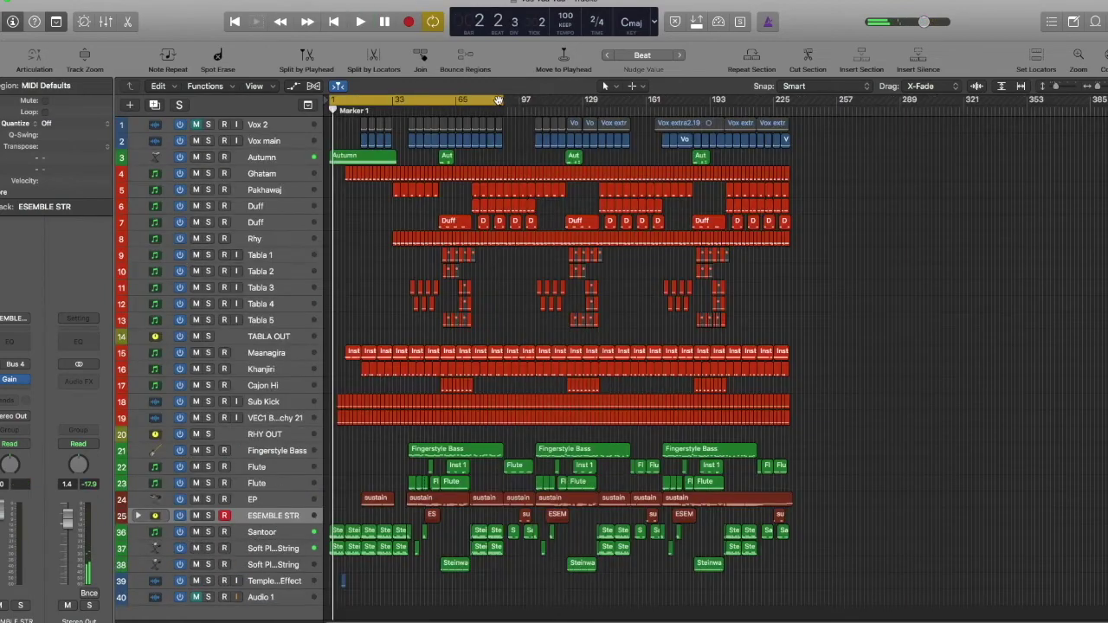
Step: Set the cycle range to bars 1 to 89 and play the full arrangement from the beginning
{"action": "left_click_drag", "start_coordinate": [506, 101], "coordinate": [504, 101]}
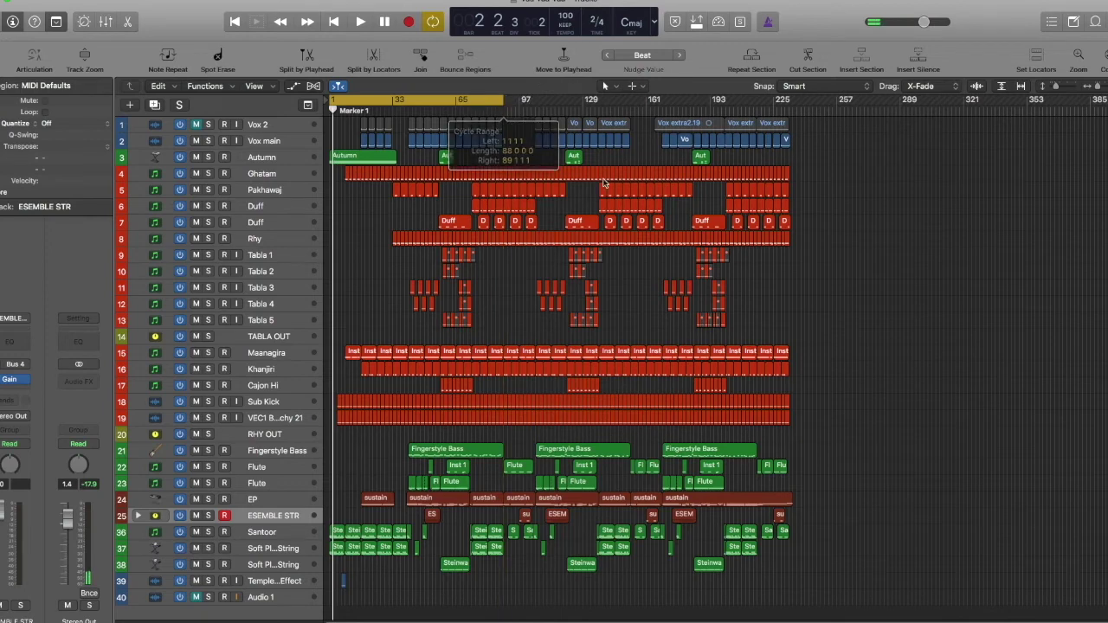
{"action": "key", "text": "space"}
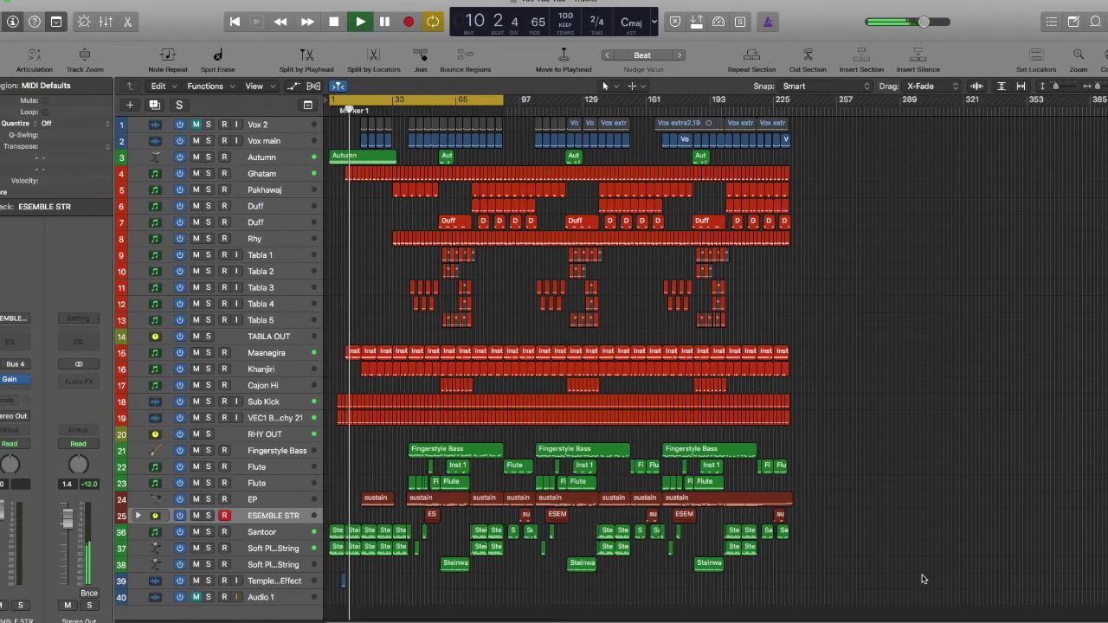
Step: Lower the Stereo Out level to 1.3 dB during playback and select the Vox main track with none of its regions selected
{"action": "left_click_drag", "start_coordinate": [78, 520], "coordinate": [78, 521]}
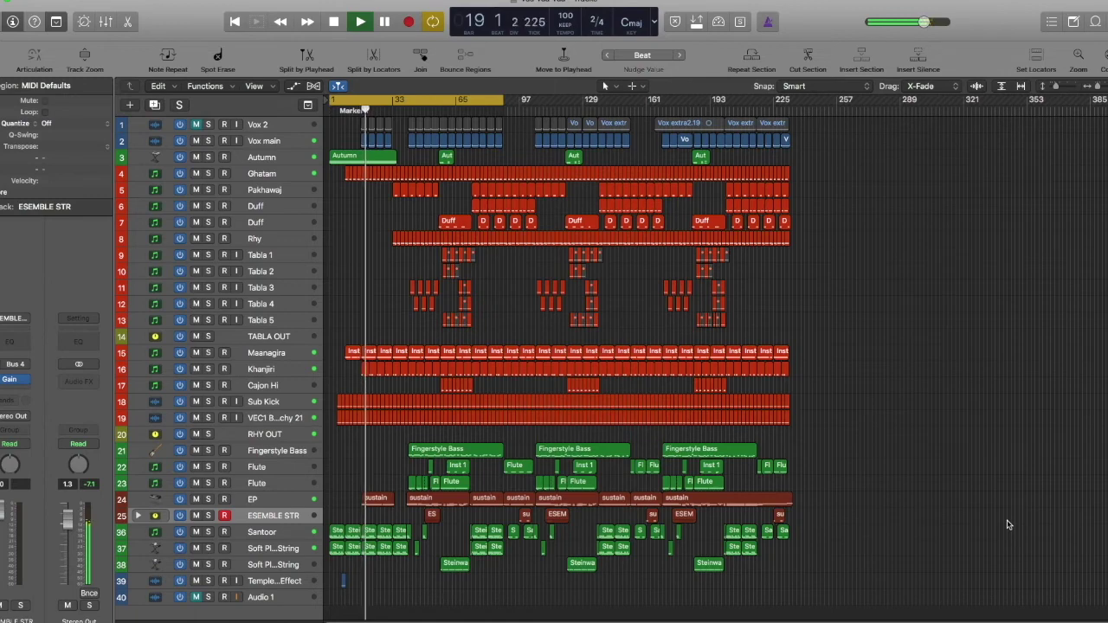
{"action": "left_click", "coordinate": [291, 143]}
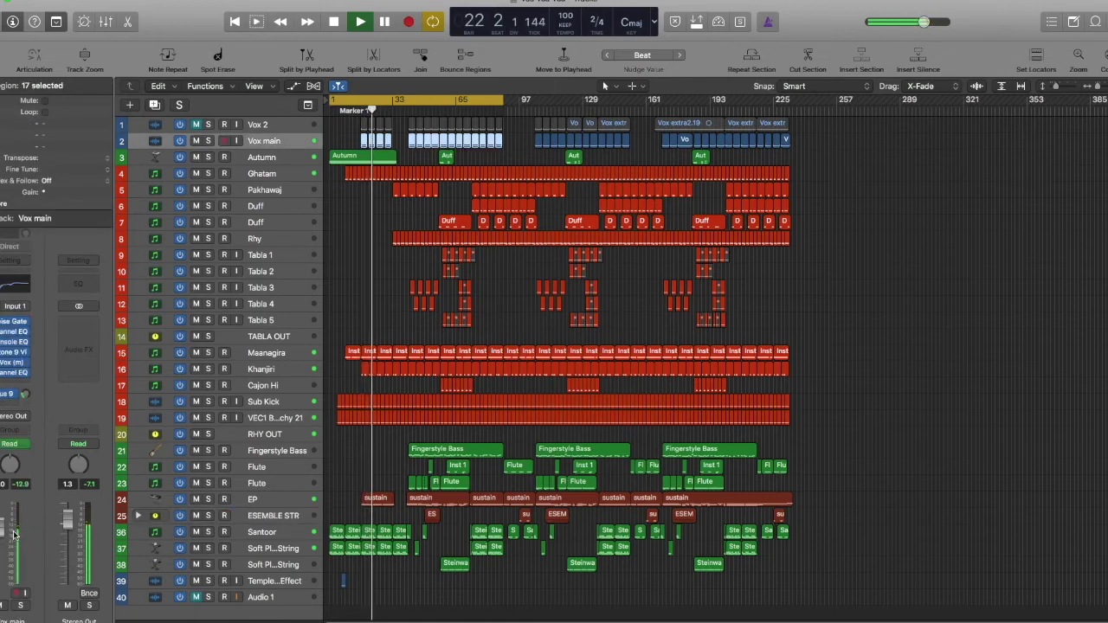
{"action": "left_click", "coordinate": [934, 280]}
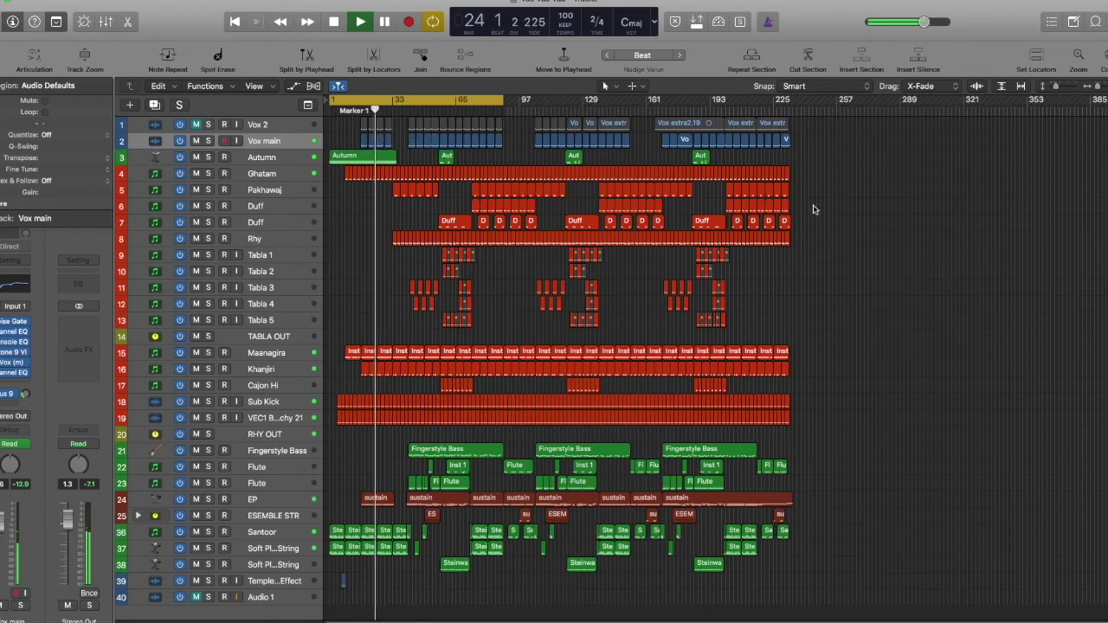